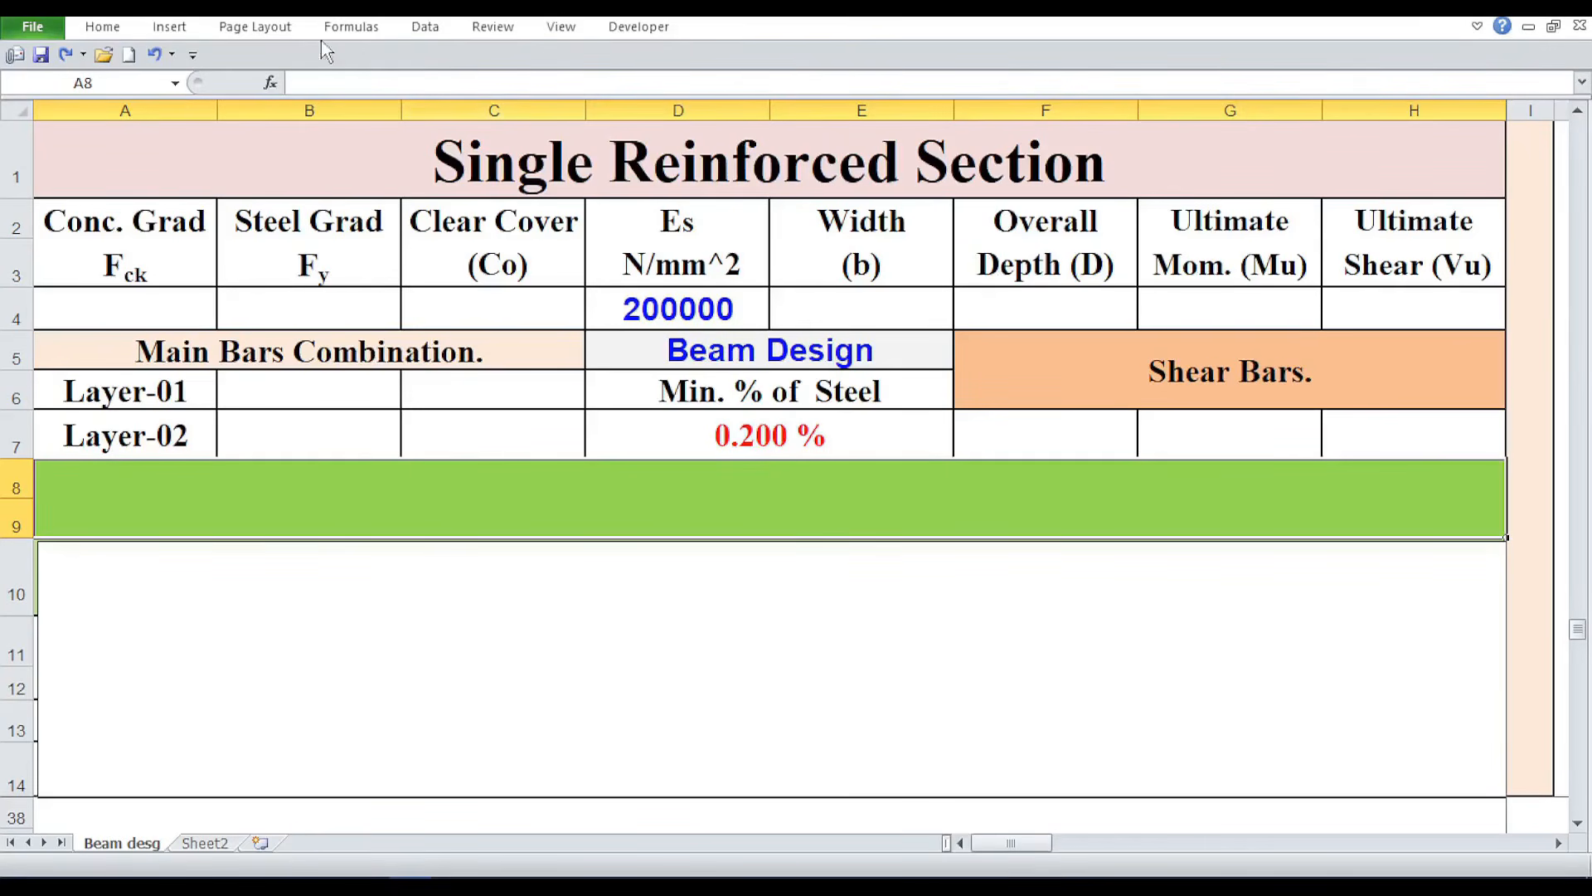
Step: Restore the full ribbon by turning off its minimized display
right_click(351, 33)
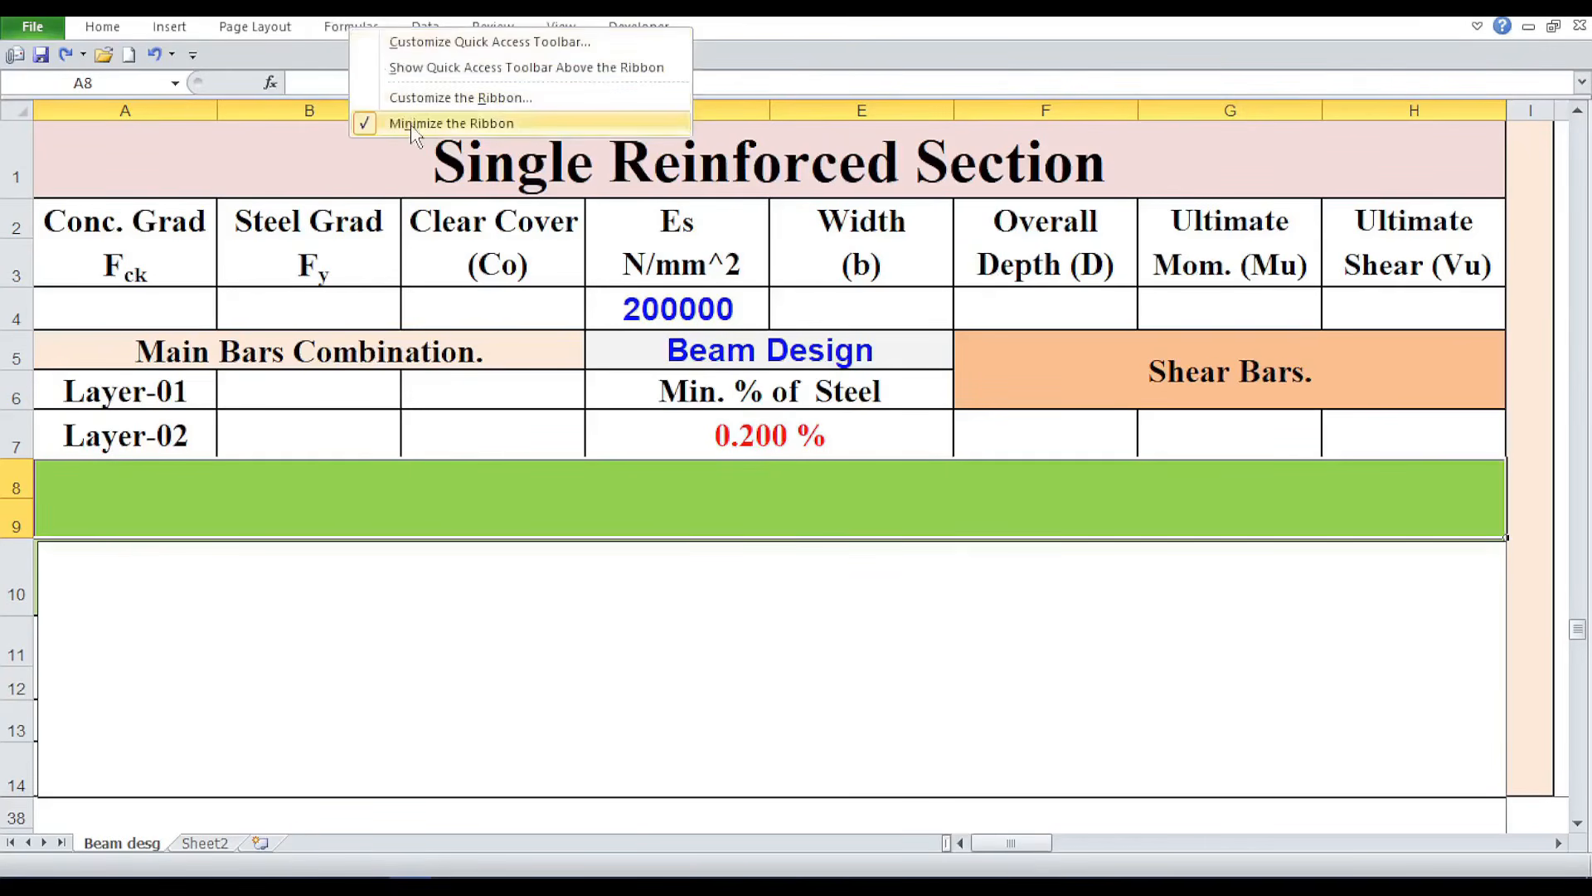
left_click(414, 118)
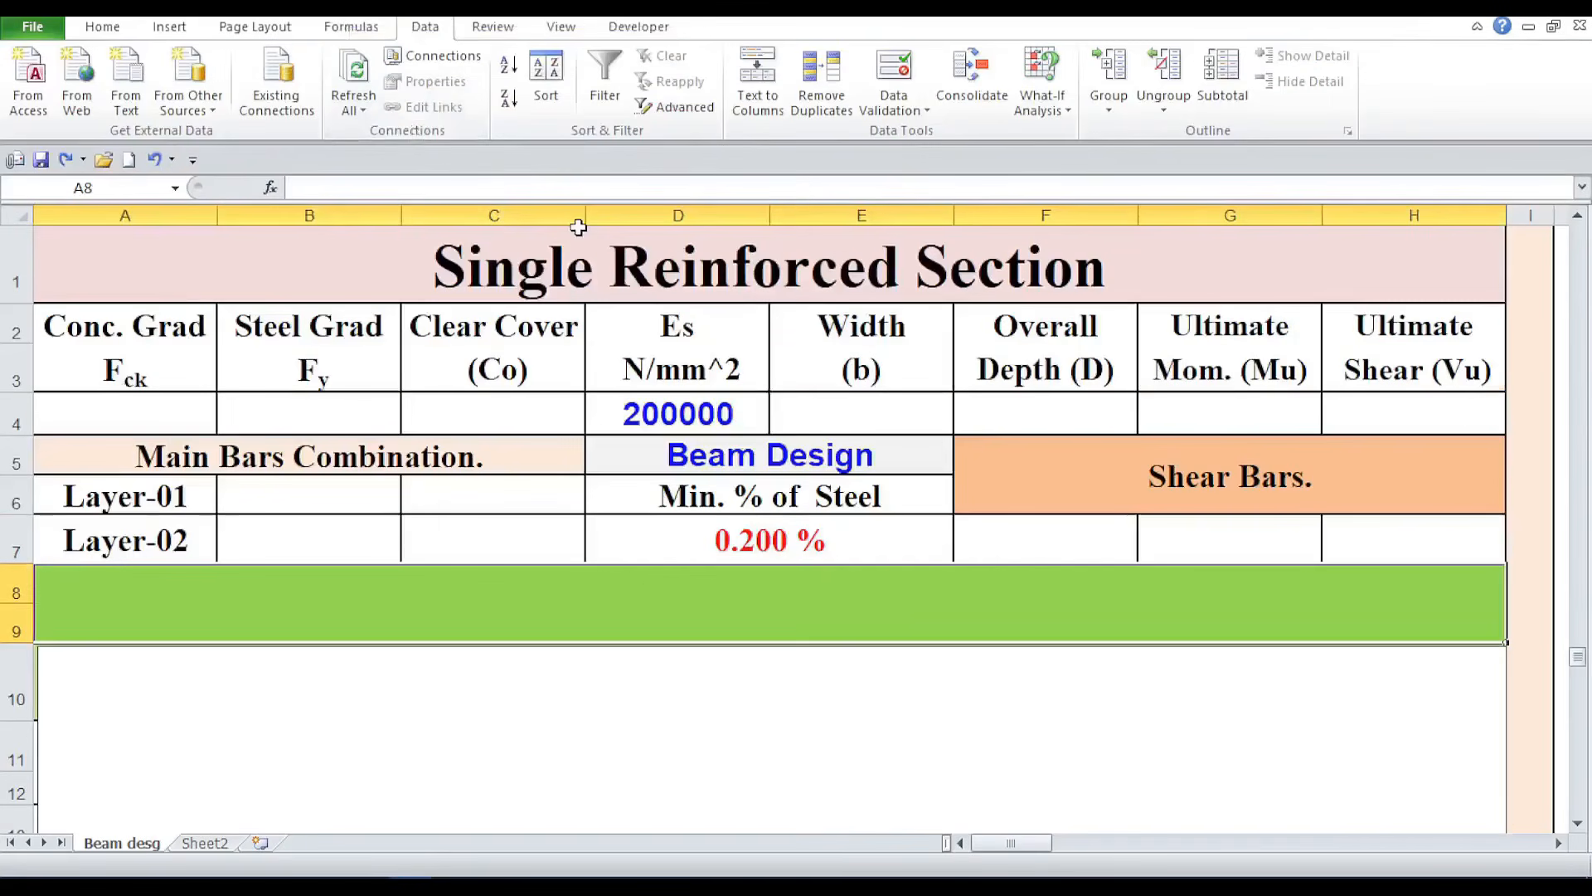
Step: Review the input cells for material grades, cover, Es, section size, moment, shear, bar layers, minimum steel and shear bars
left_click(163, 425)
left_click(301, 420)
left_click(503, 419)
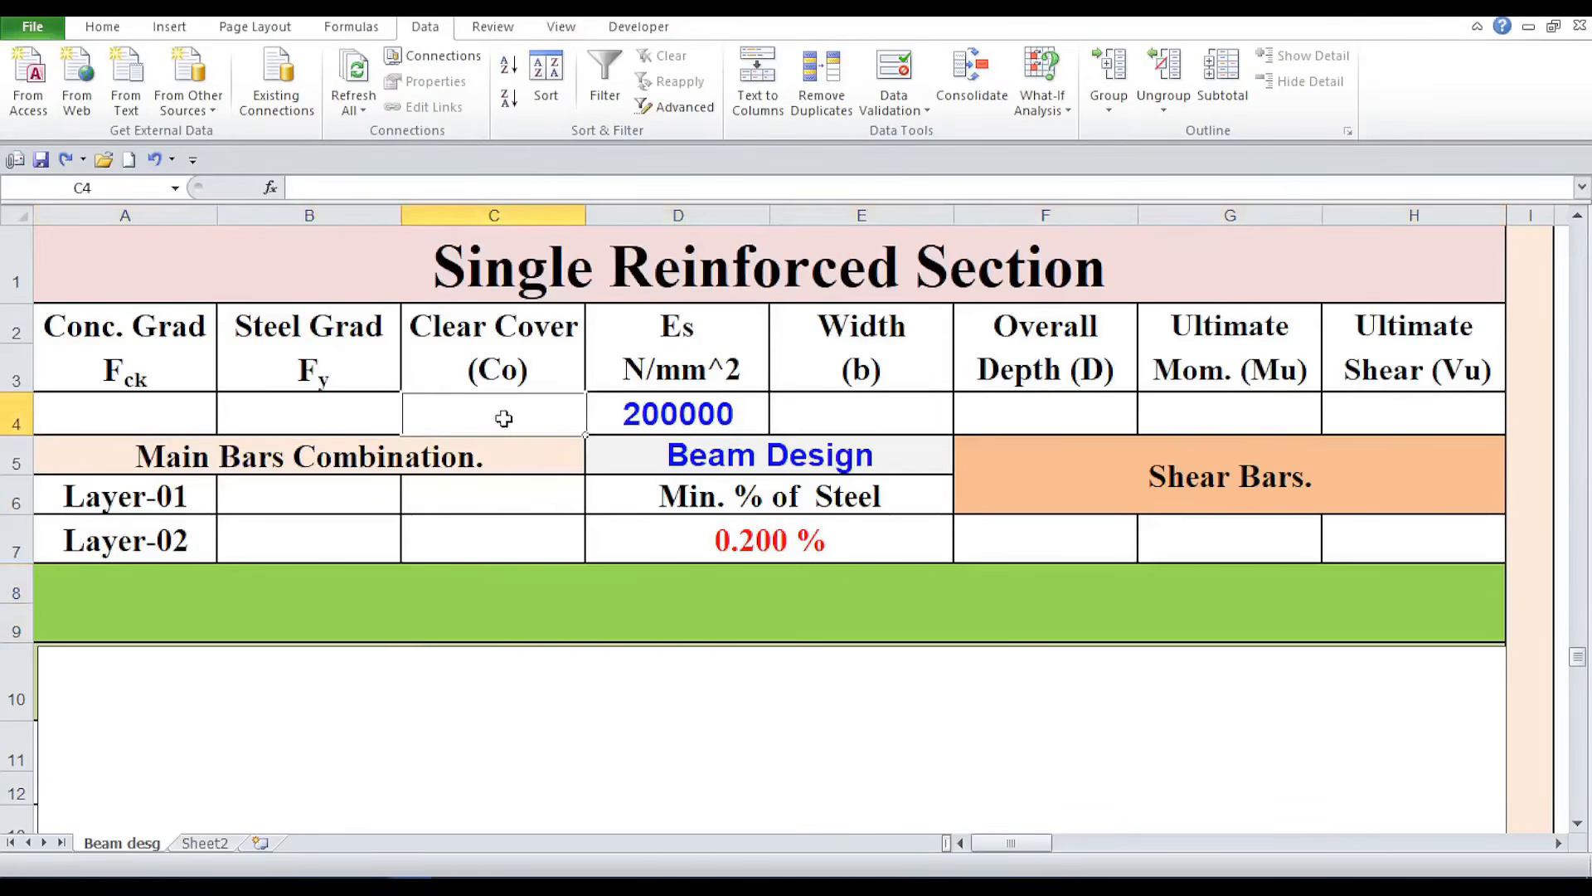
left_click(718, 414)
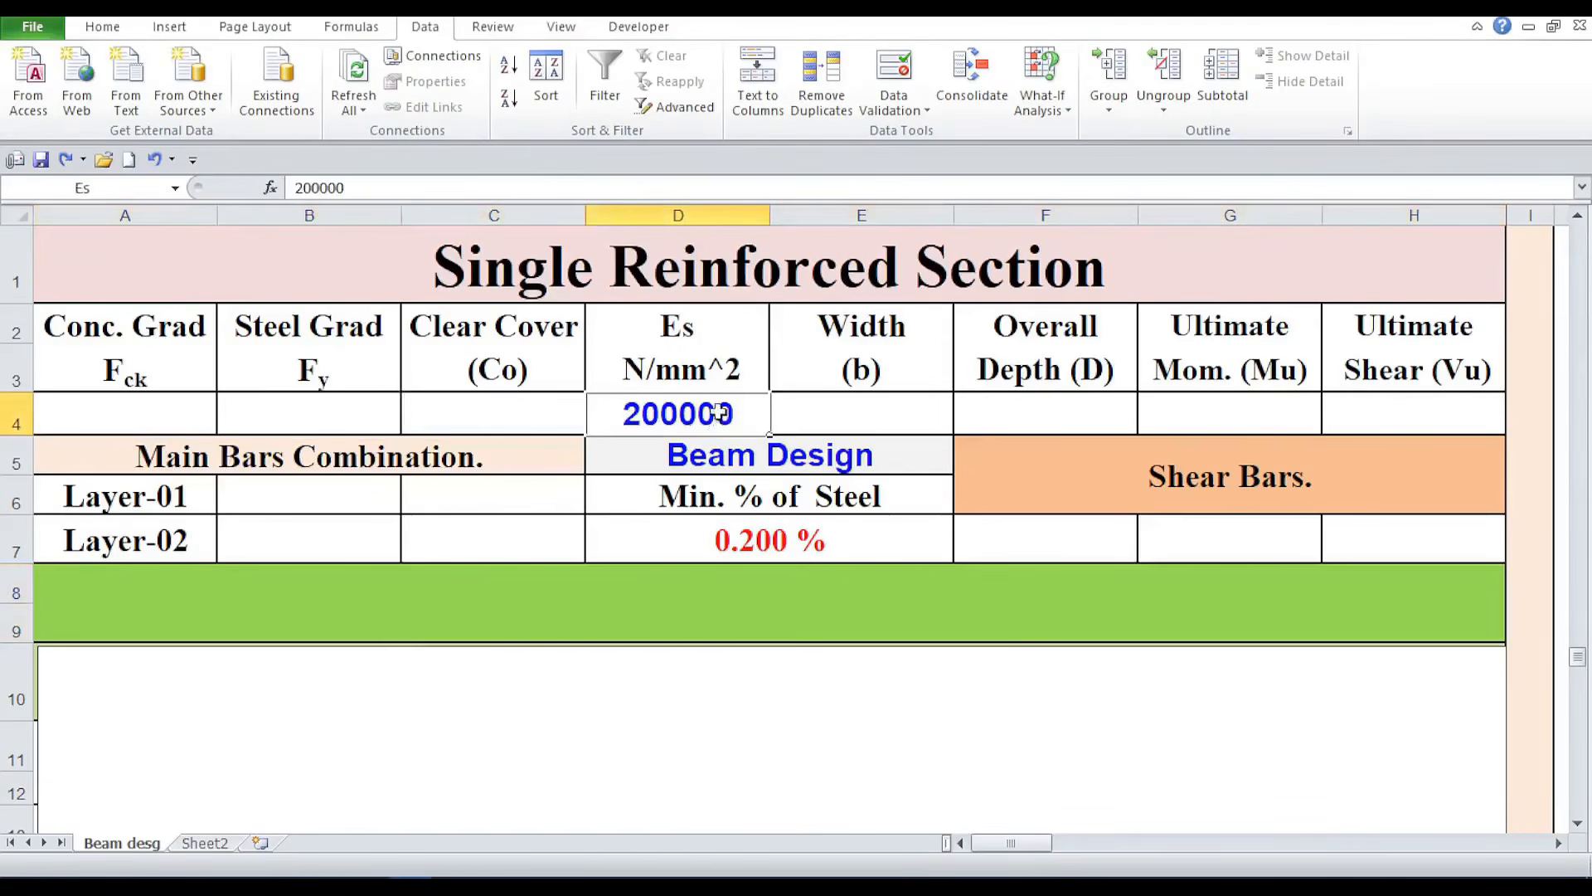
left_click(829, 410)
left_click(1107, 405)
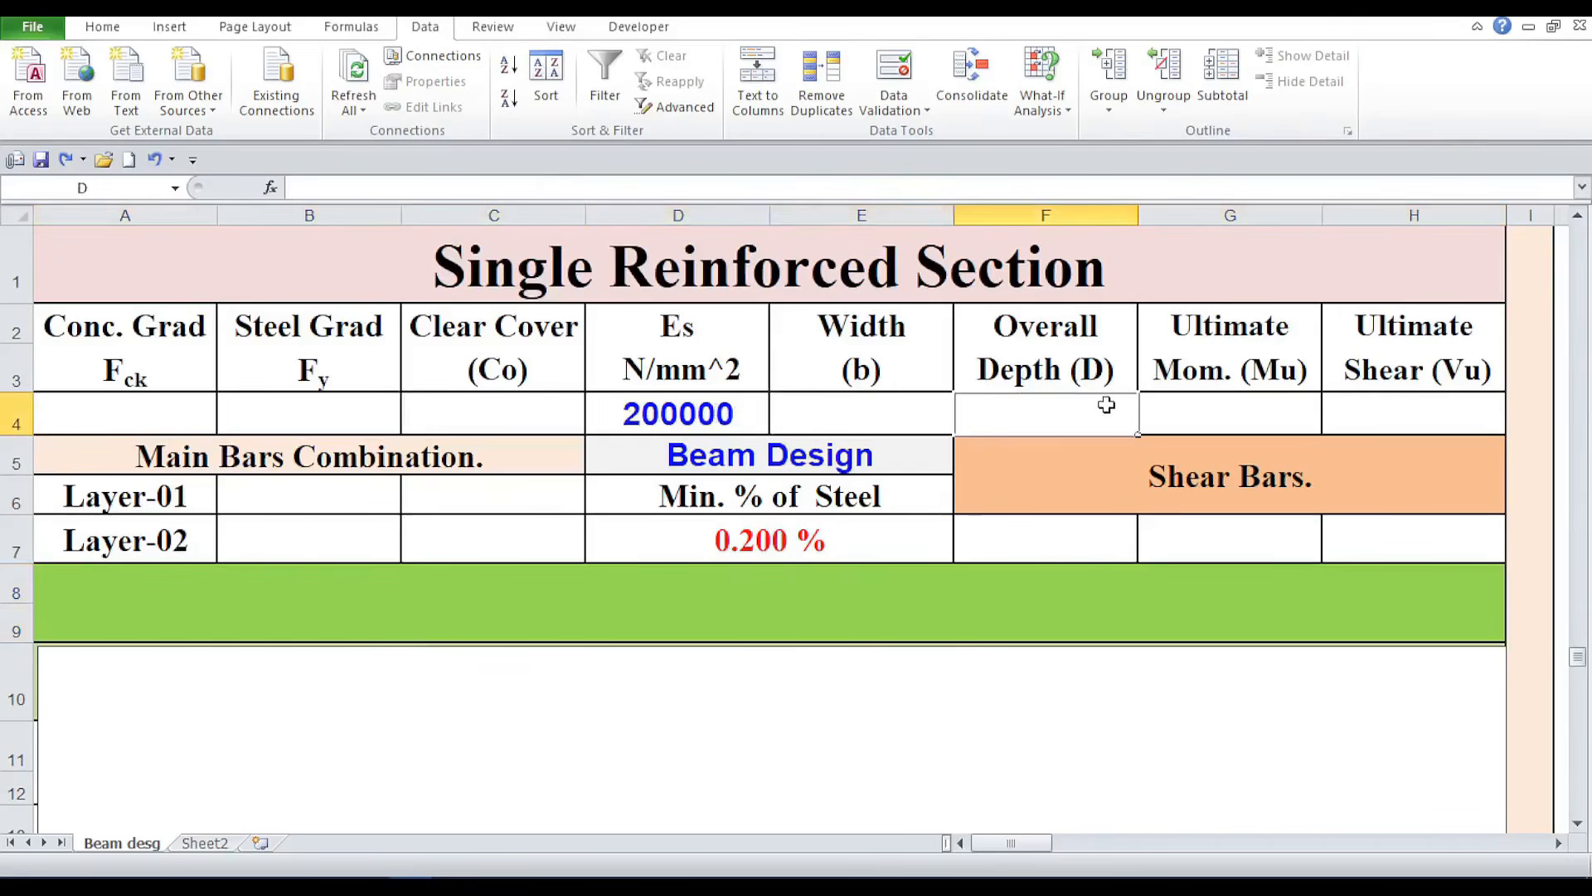
left_click(1266, 414)
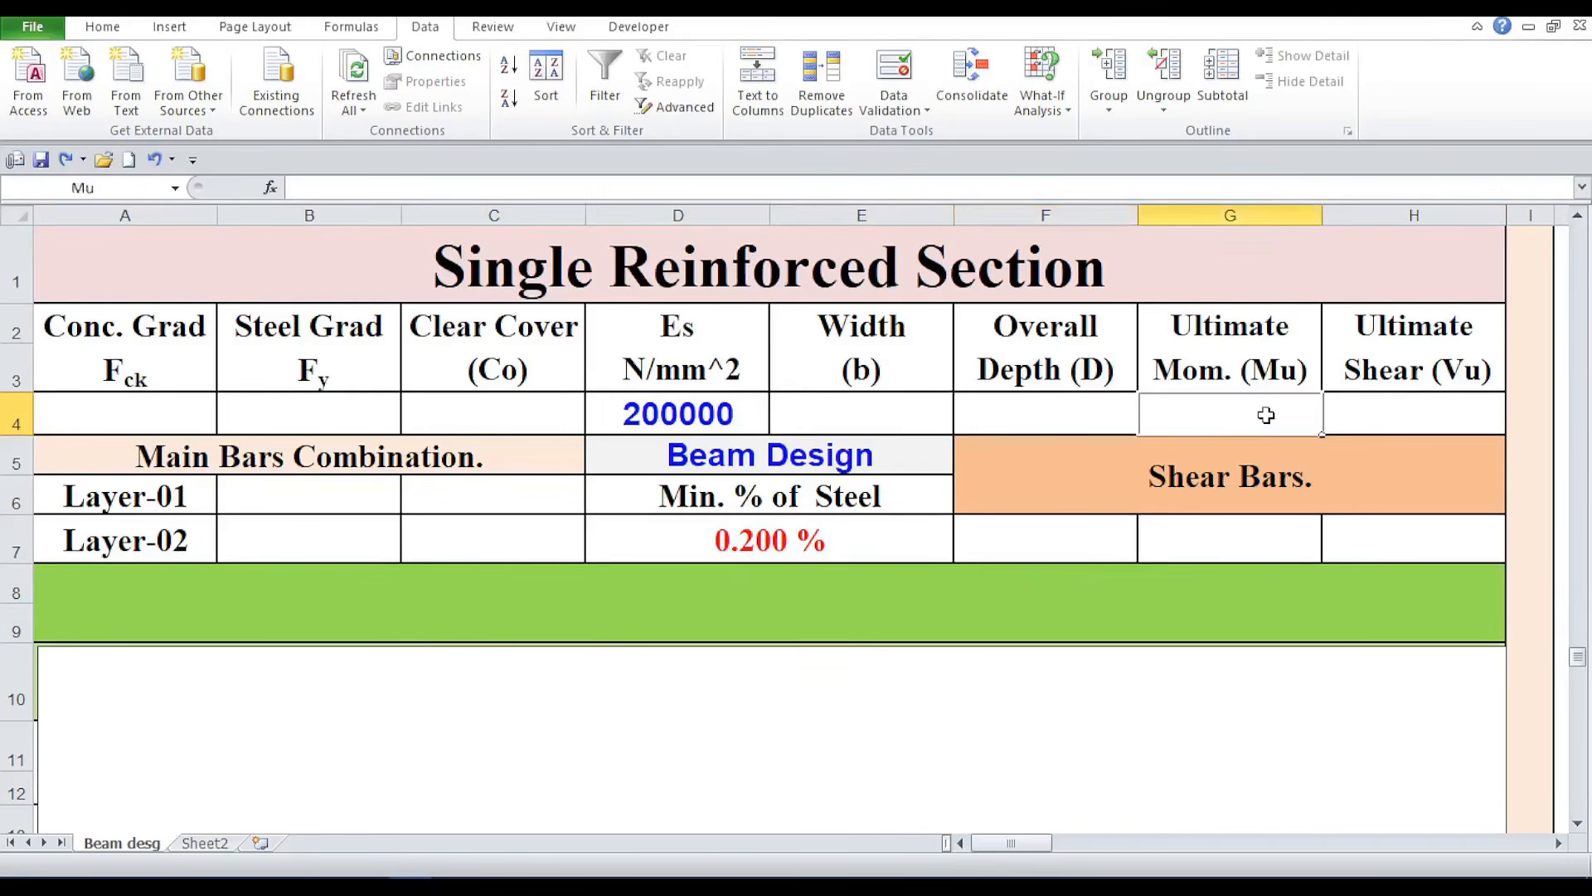
left_click(1407, 410)
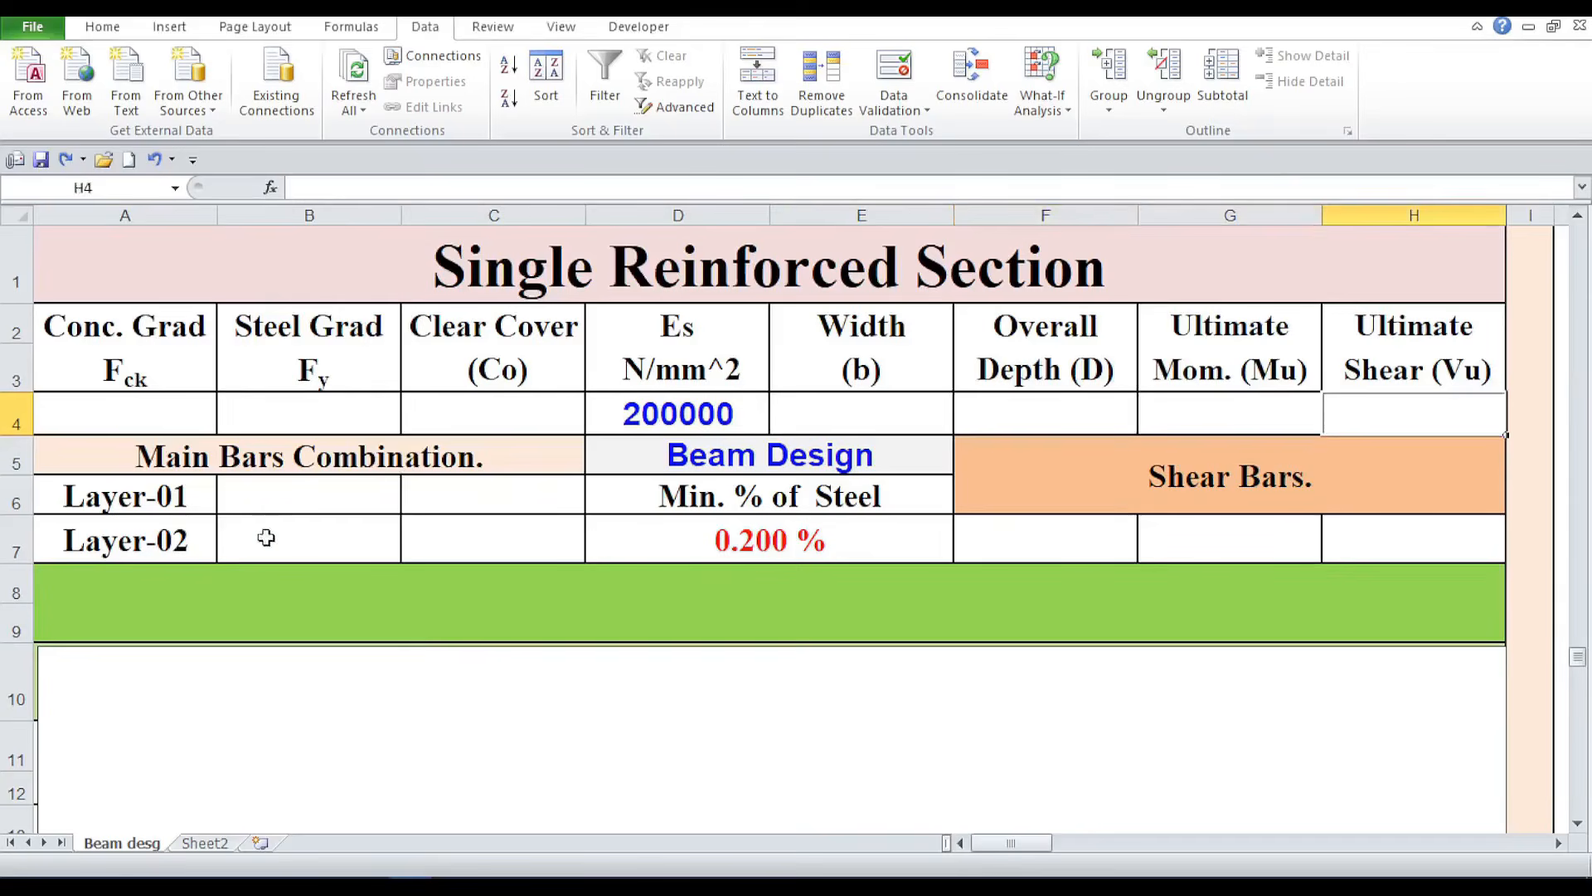
left_click_drag(250, 490, 533, 539)
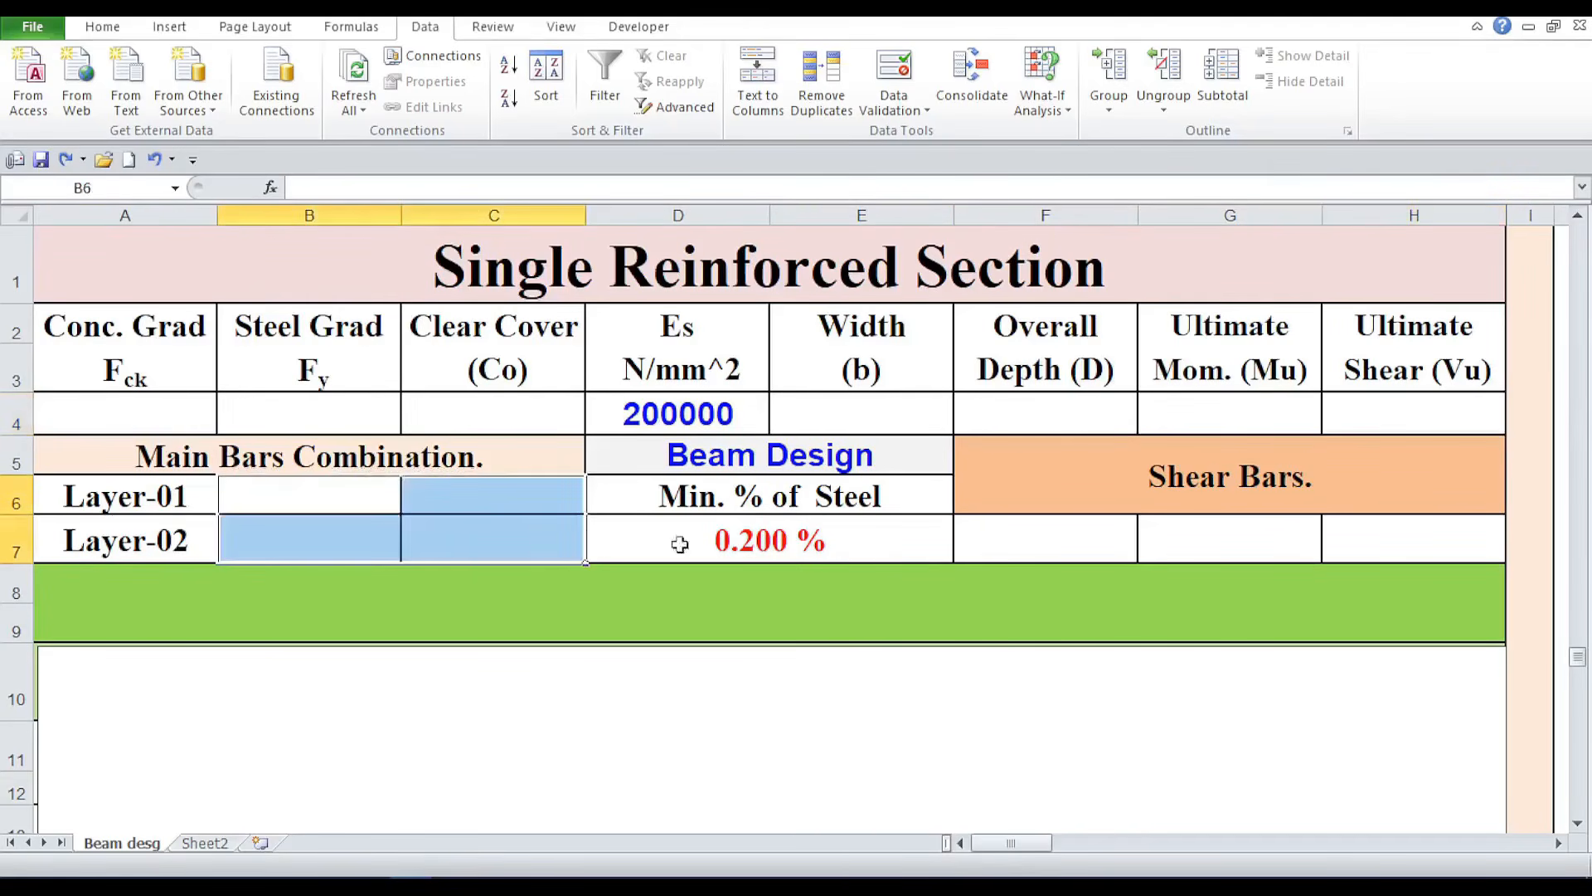
left_click(776, 543)
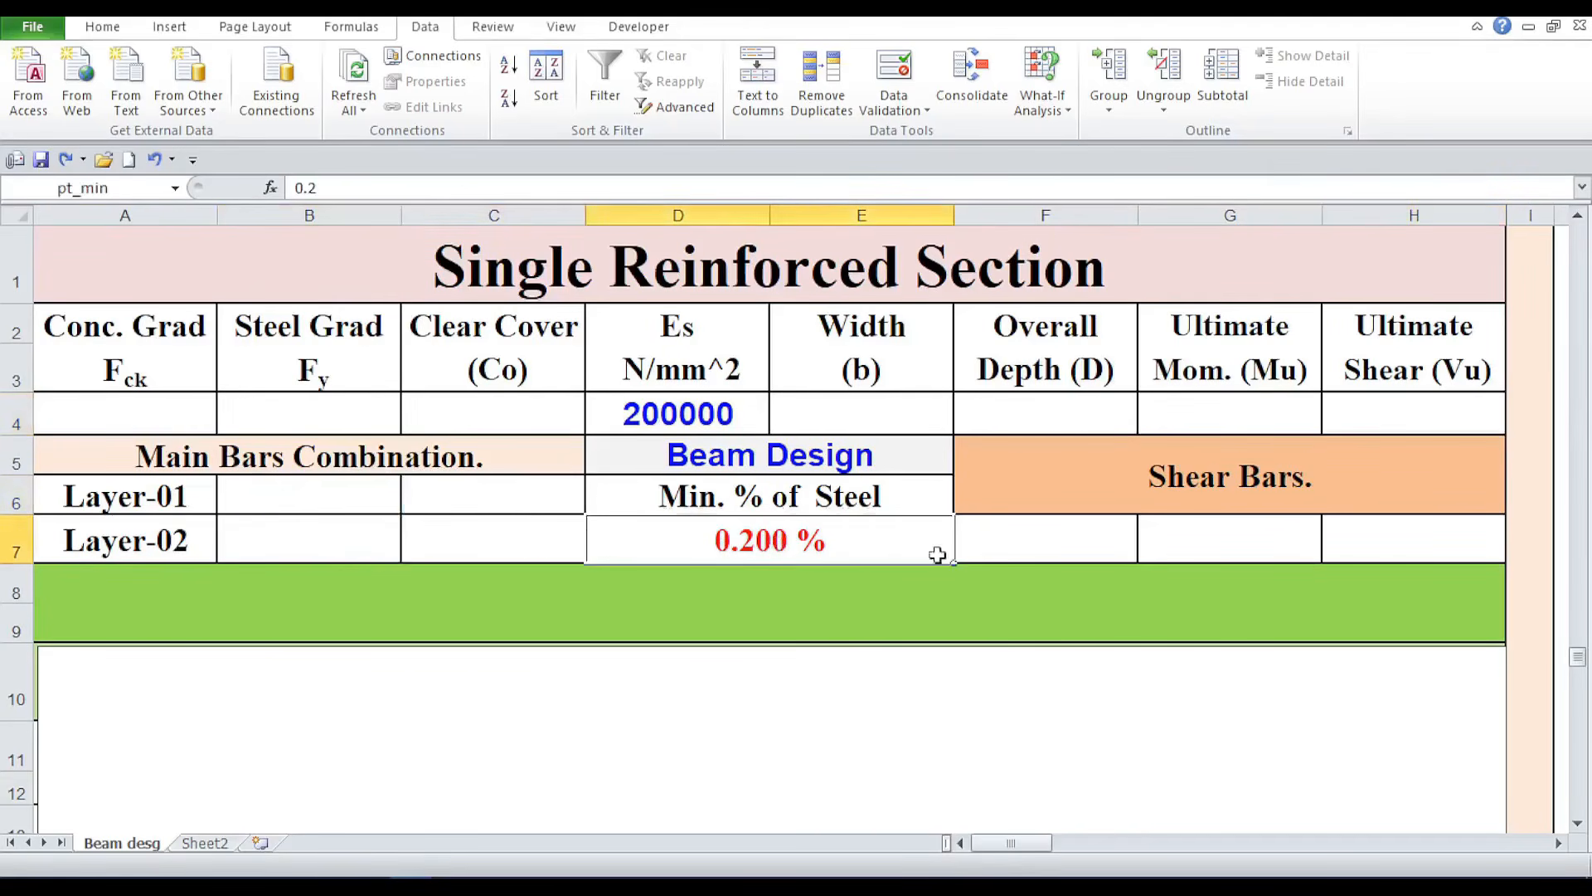
left_click(1071, 540)
left_click_drag(1071, 541, 1415, 541)
Step: Select the merged green cell A8 and review the formula list in A1:A14 of Sheet2
left_click(861, 585)
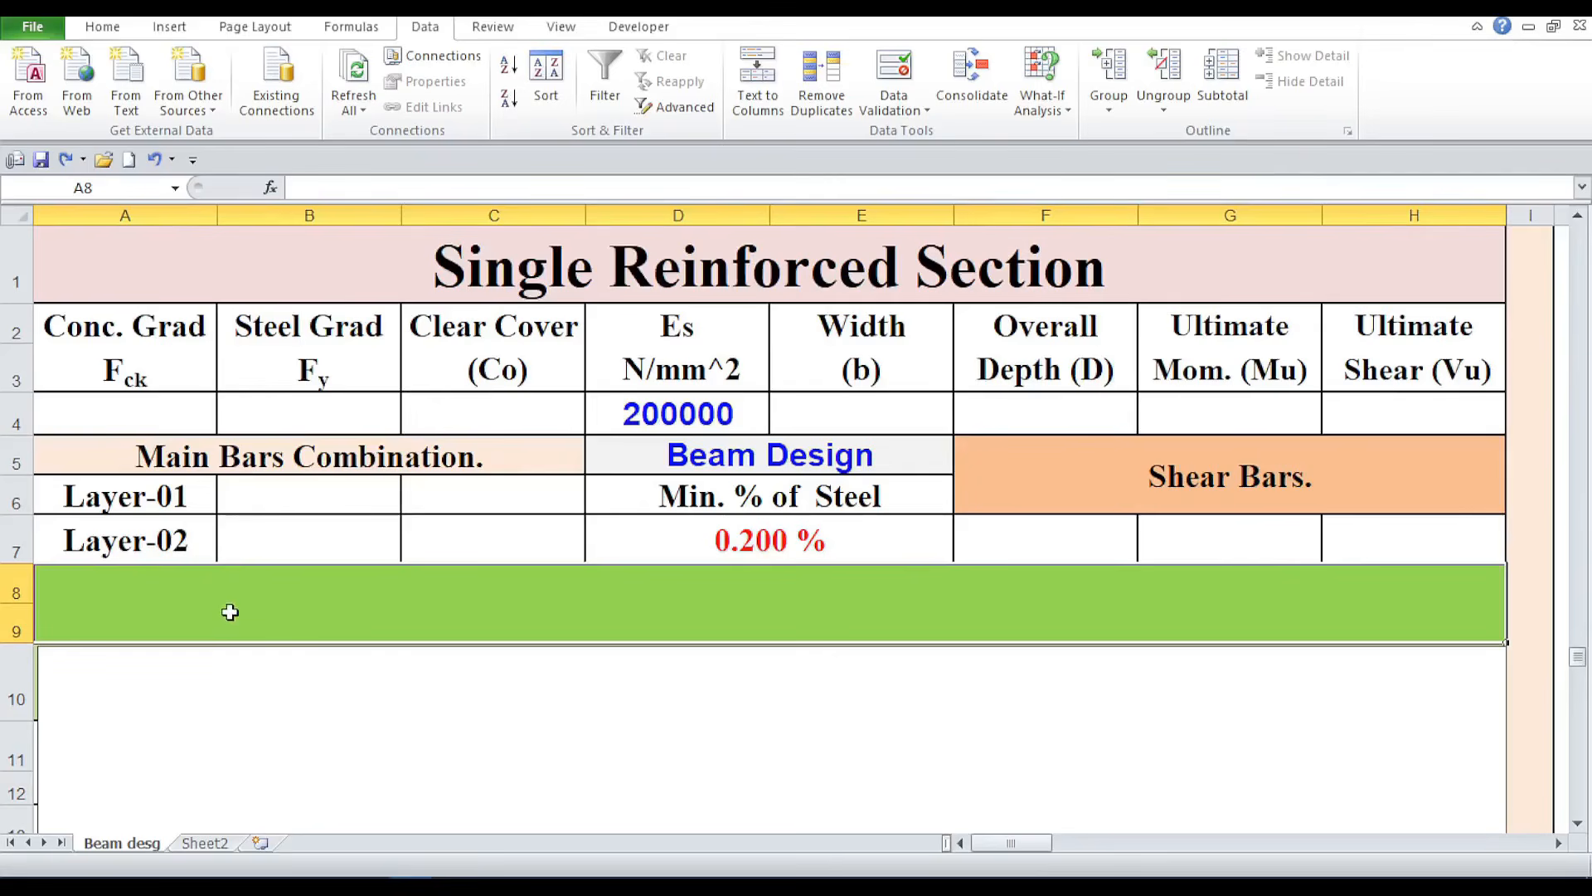
left_click(204, 842)
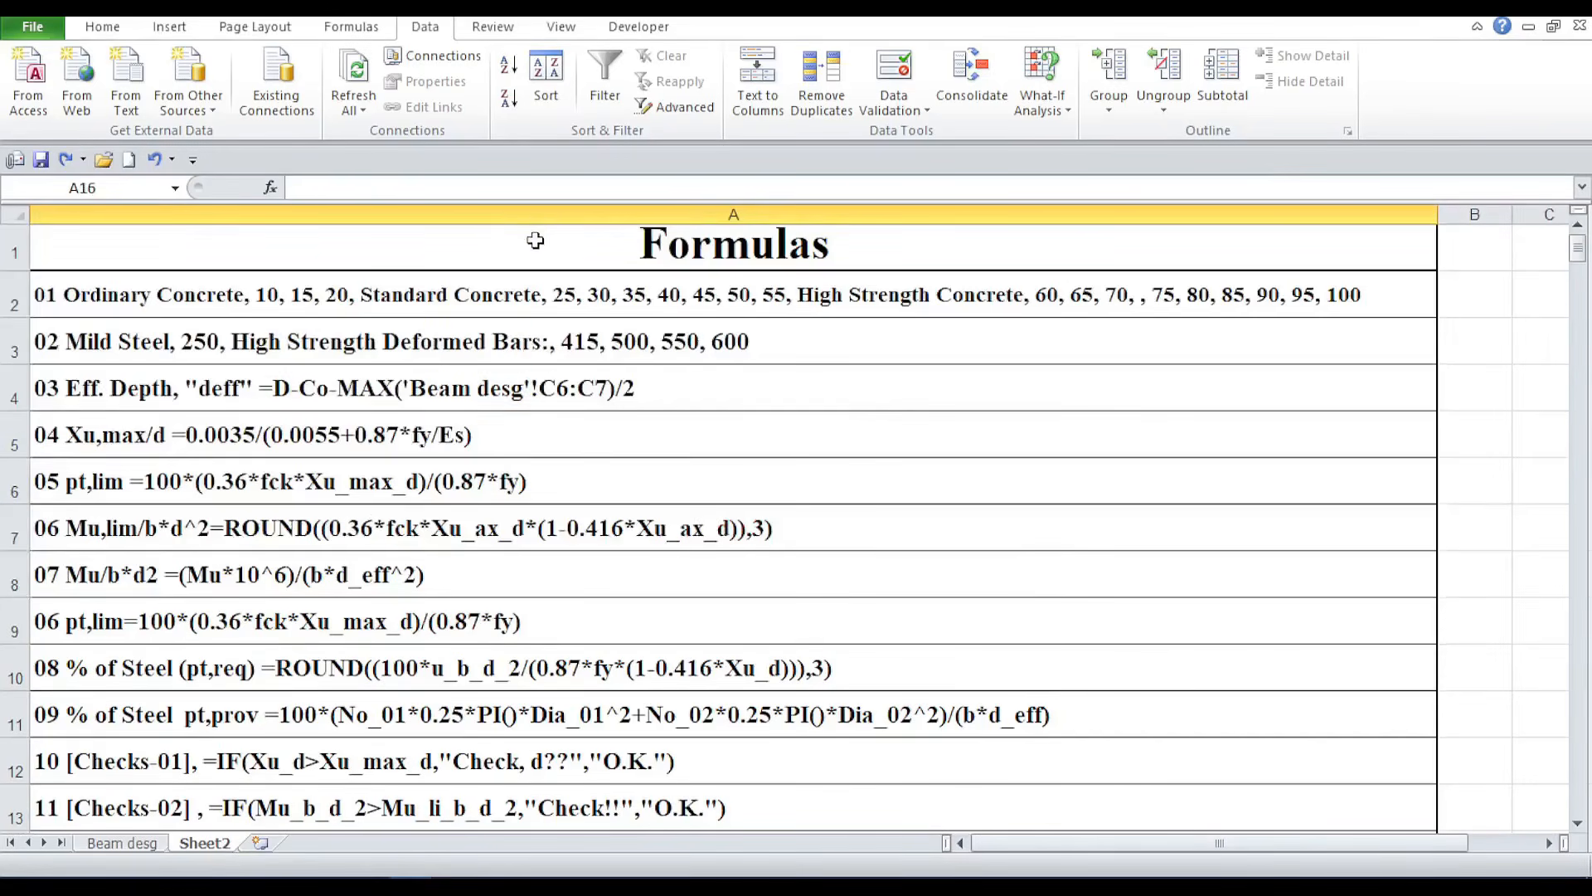
left_click_drag(535, 232, 528, 770)
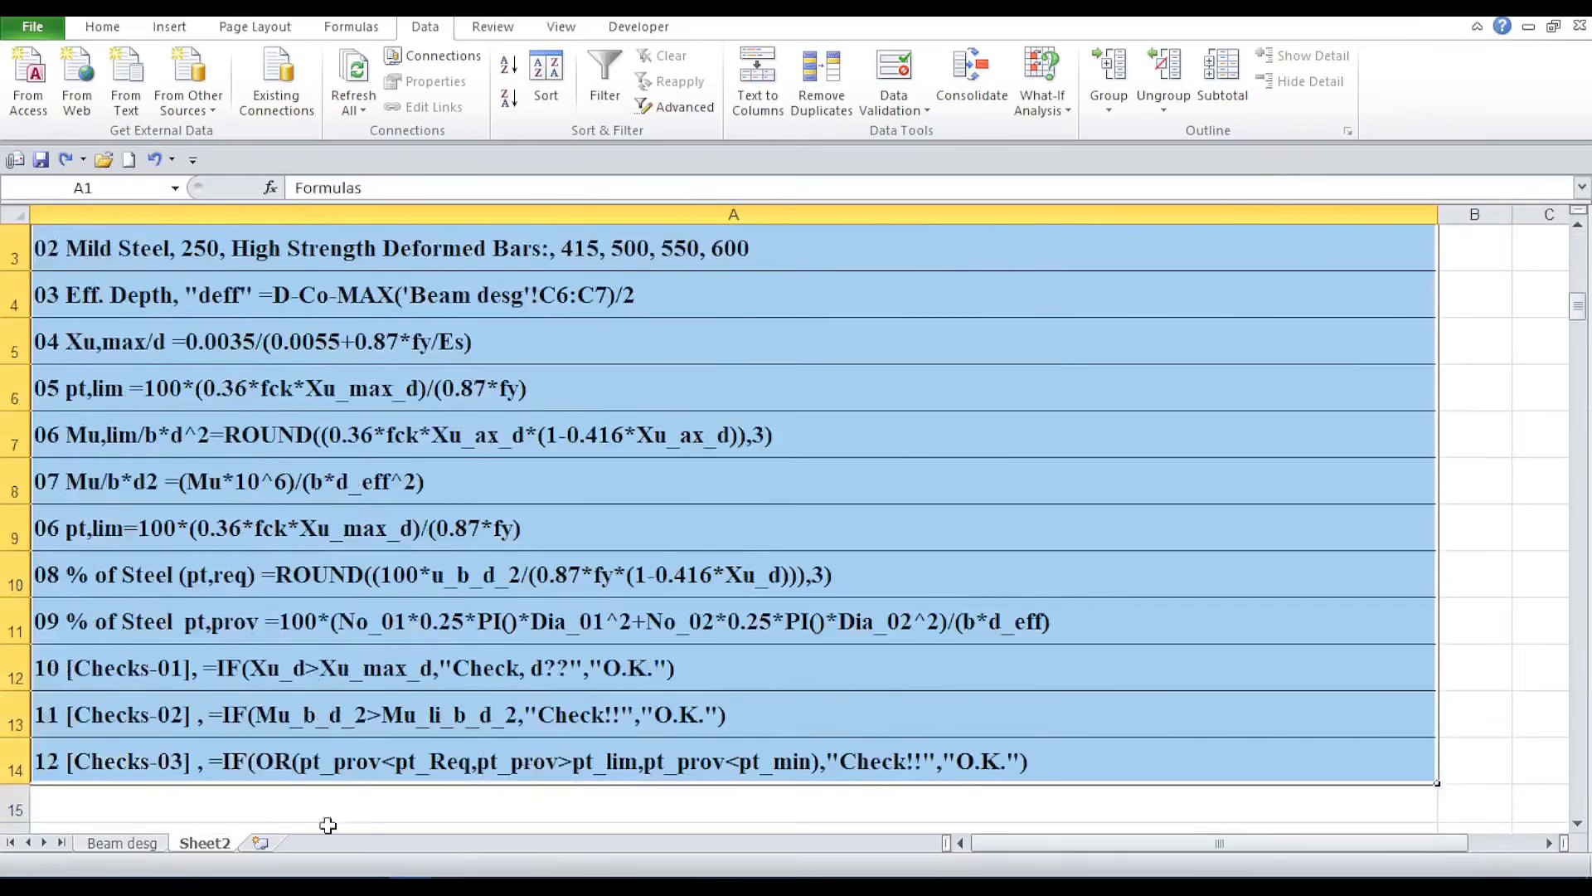
left_click(149, 844)
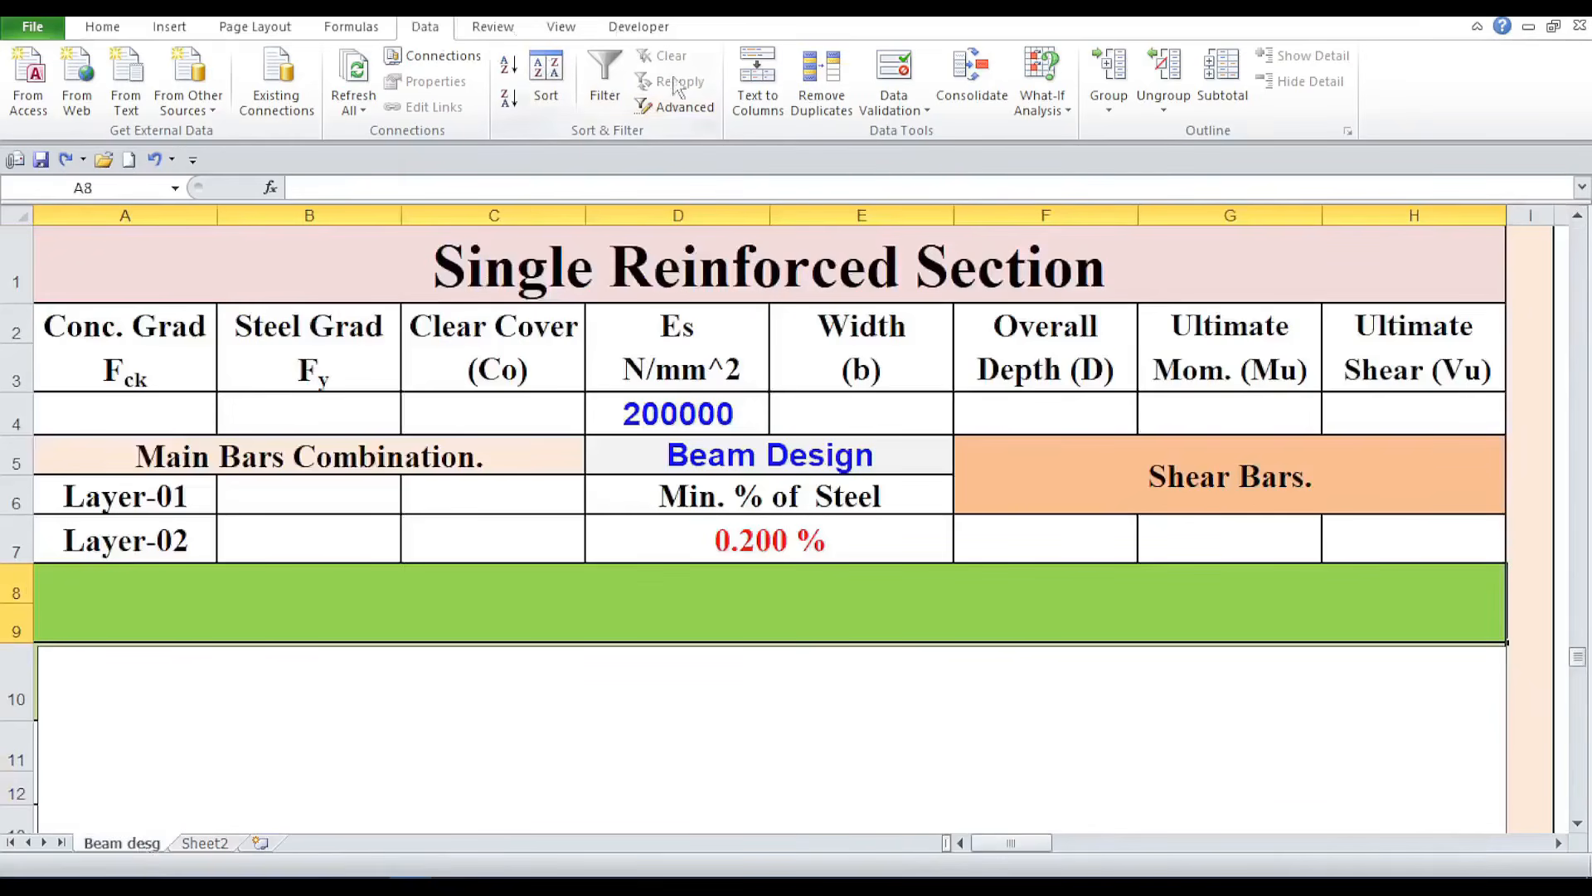
Step: Apply List data validation to the merged green cell A8, with =Sheet2!$A$1:$A$14 as the source
left_click(927, 111)
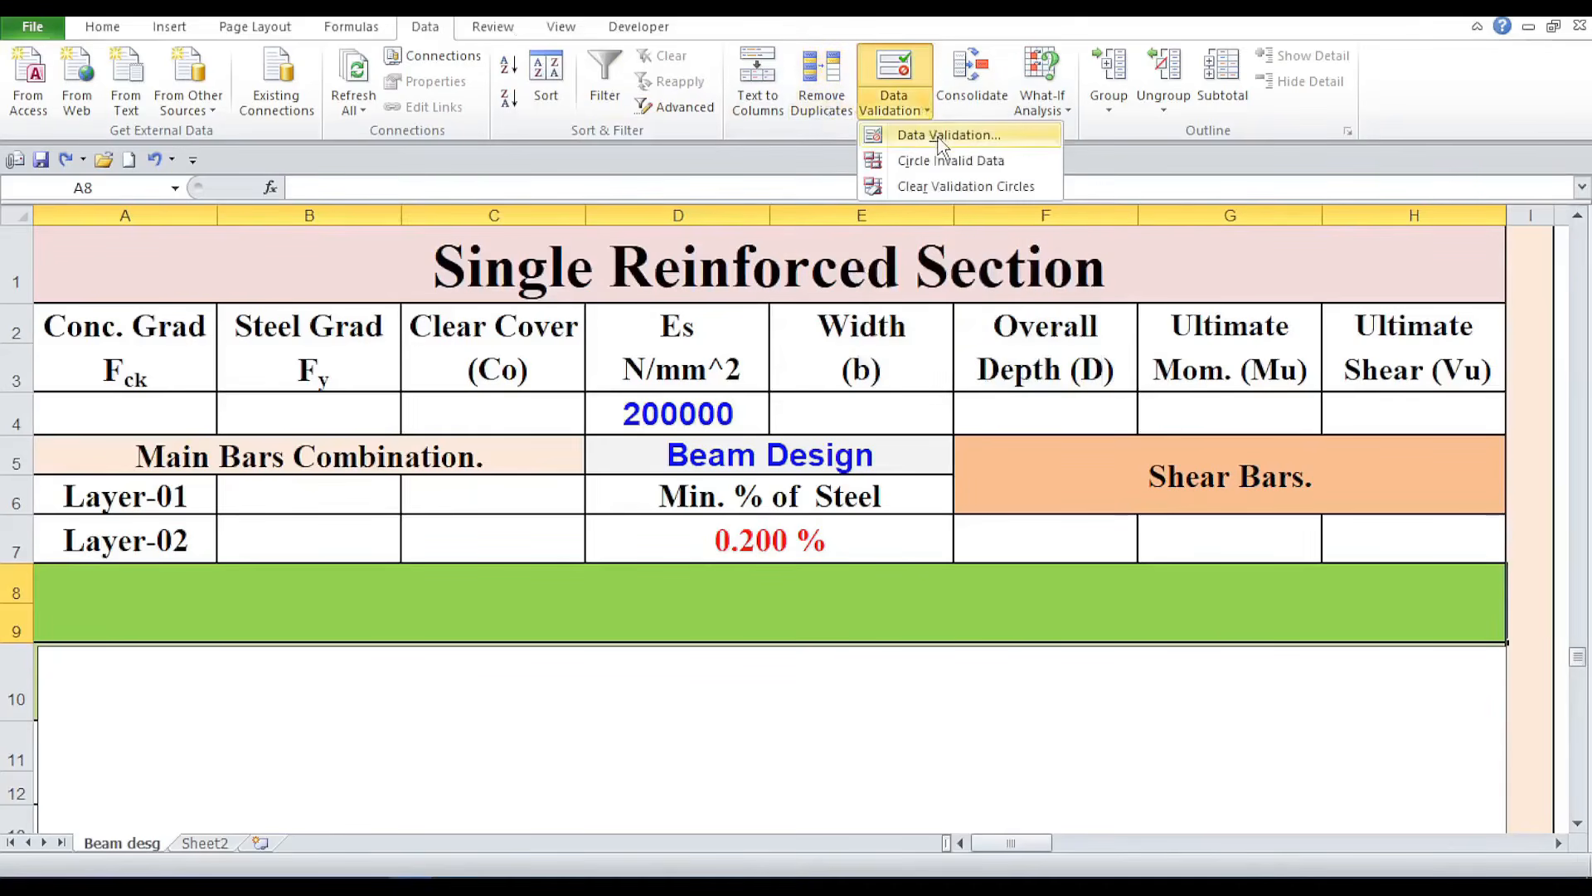
left_click(942, 136)
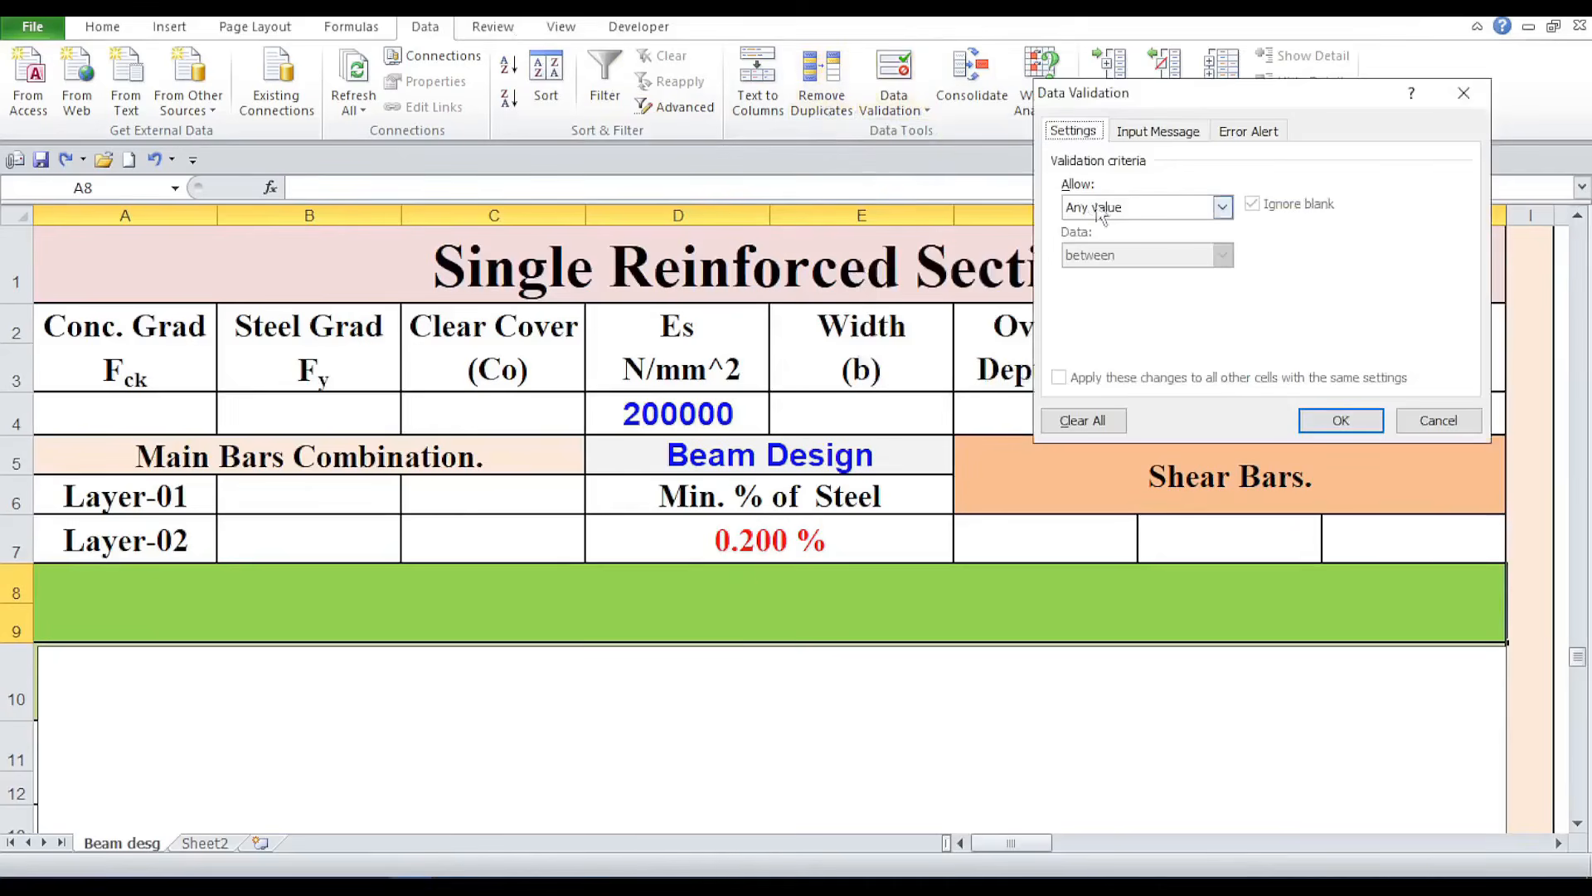
left_click(1222, 206)
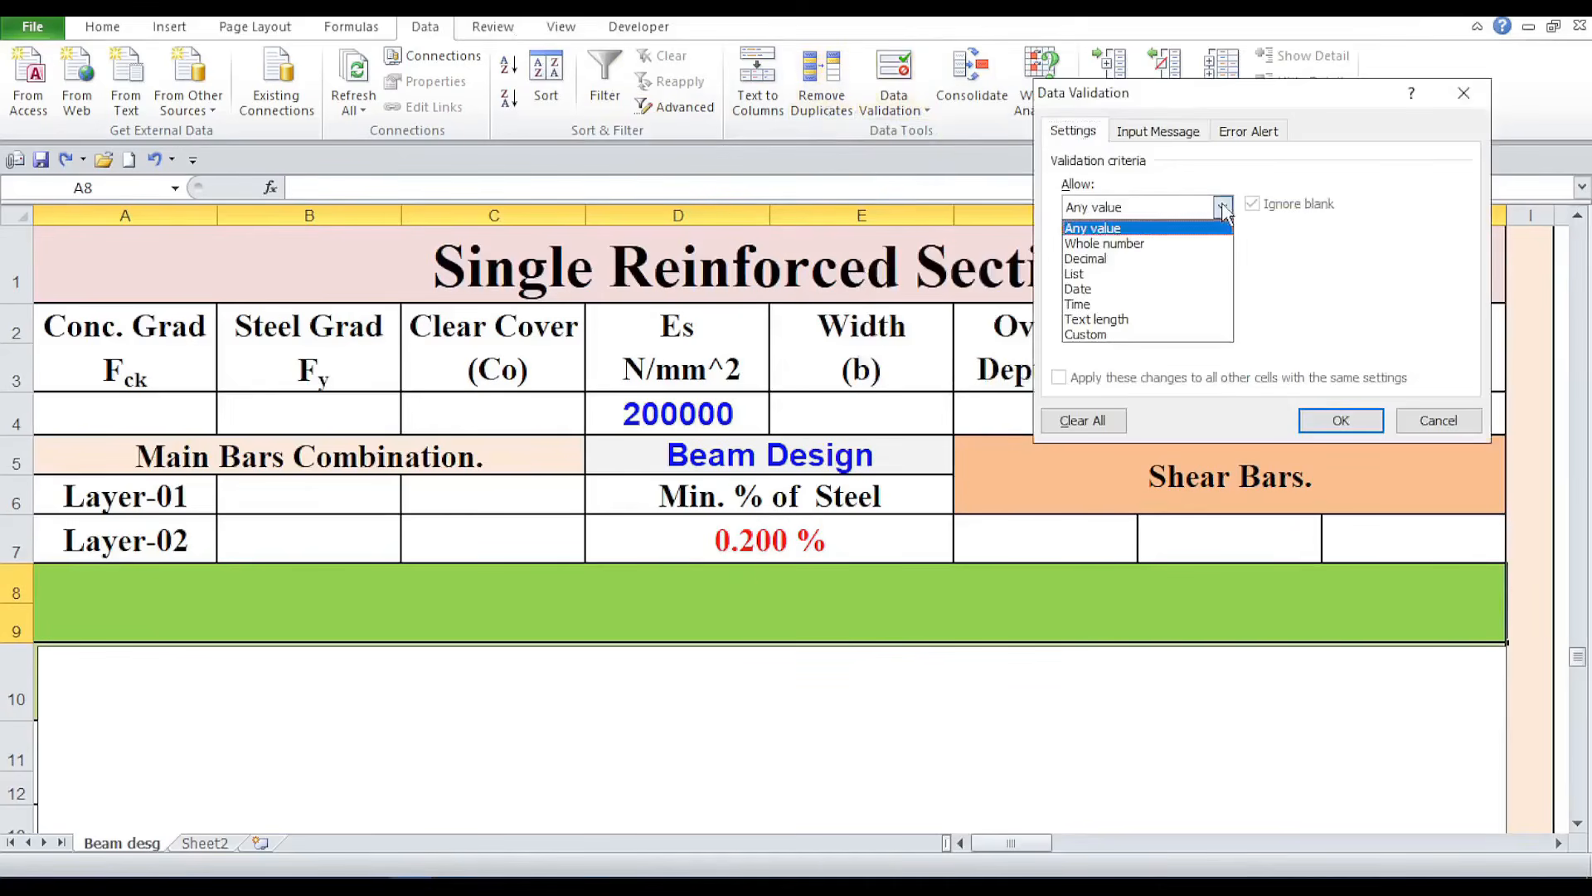
left_click(1165, 276)
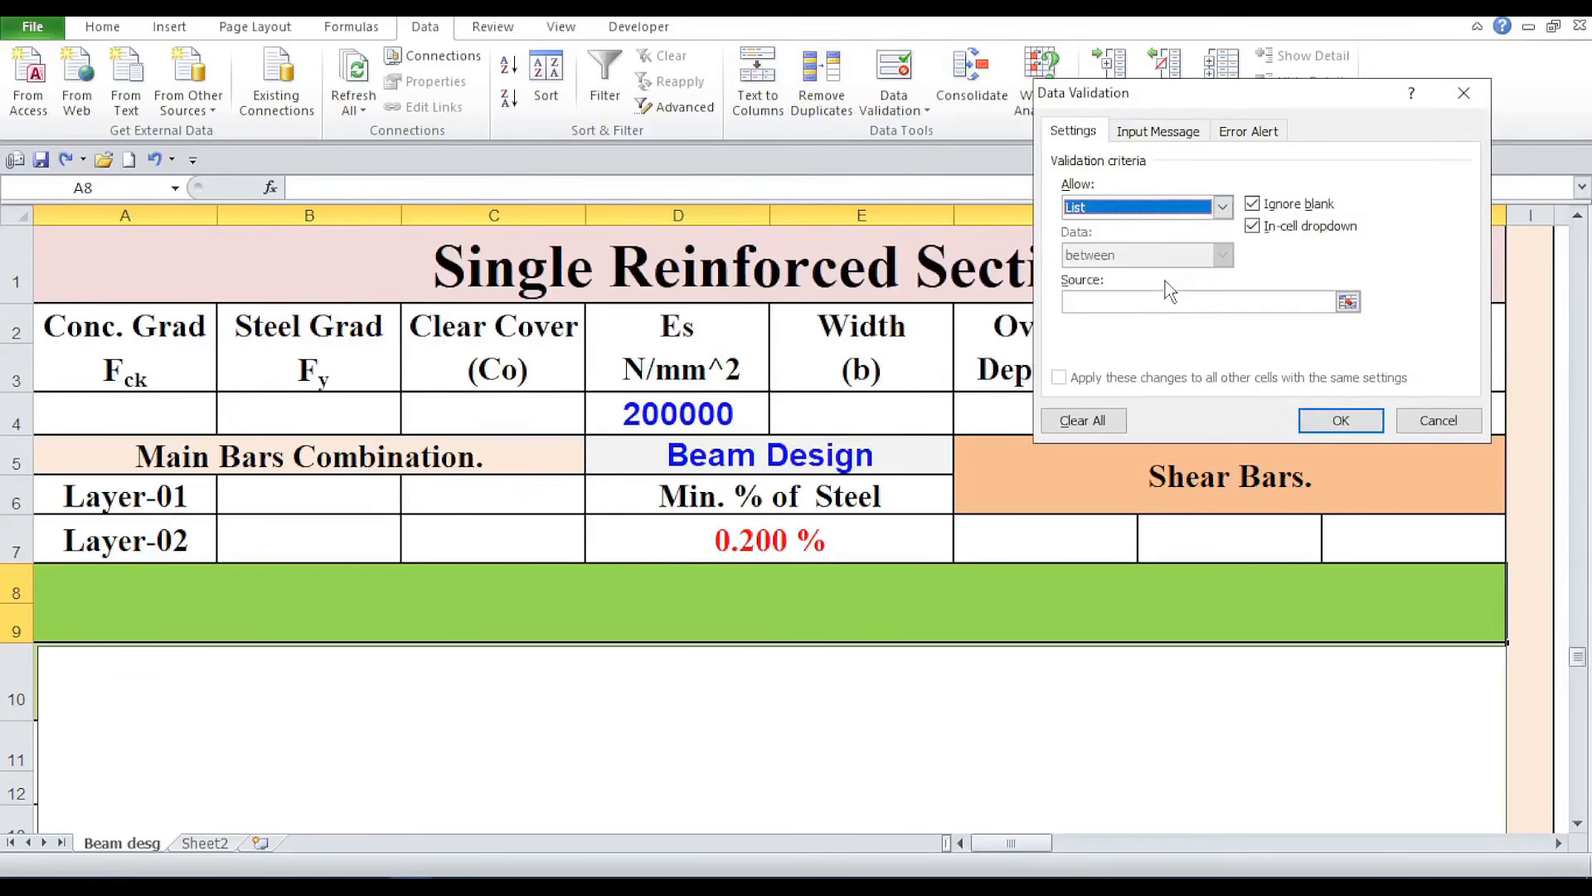
left_click(1128, 303)
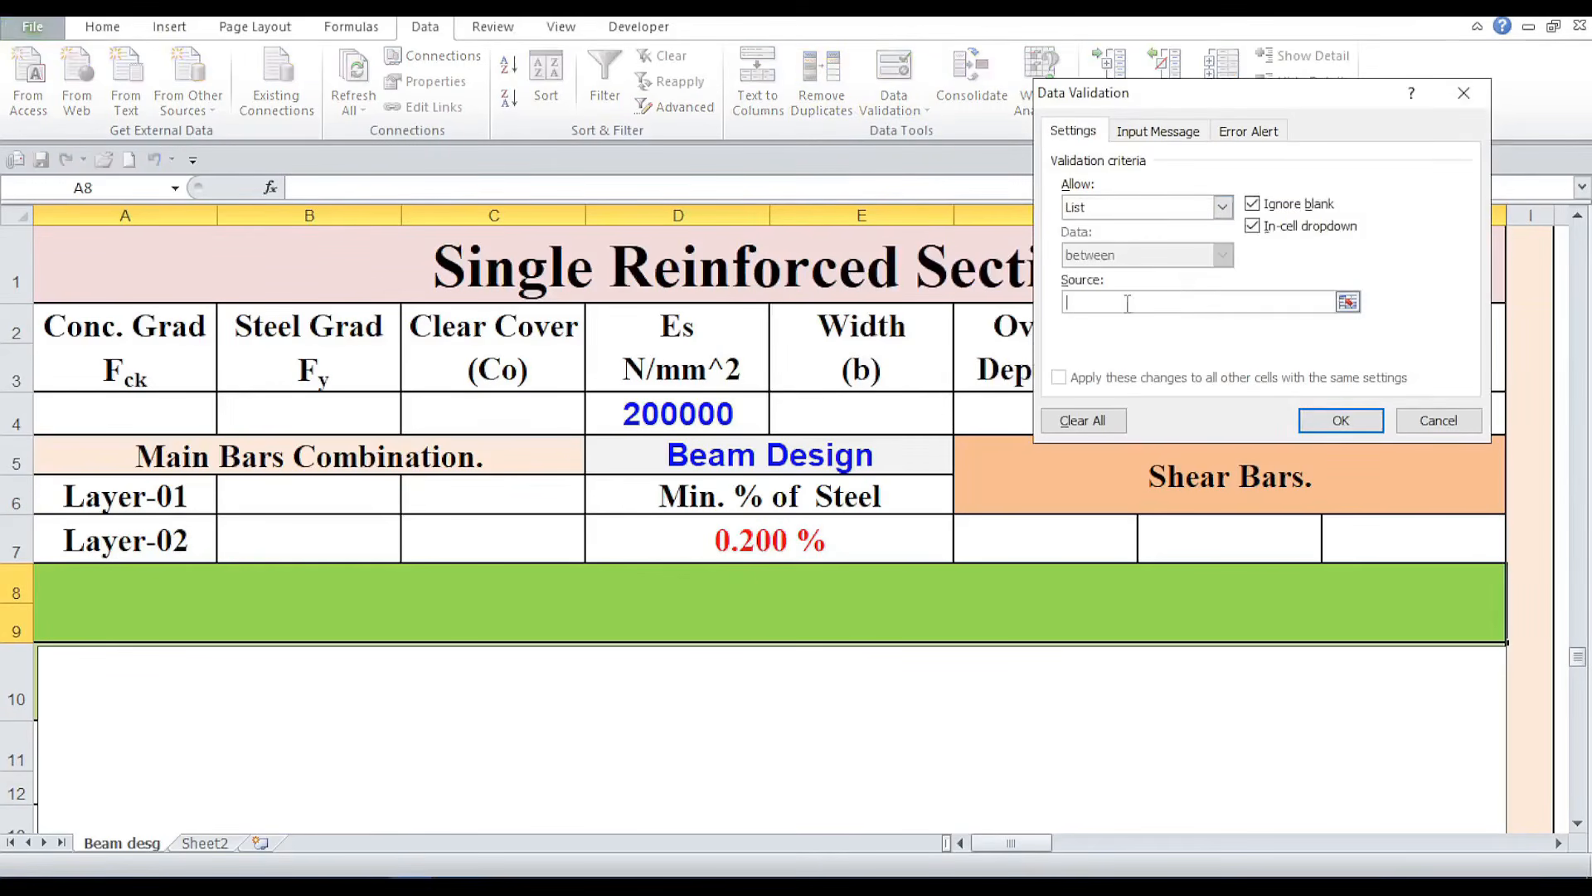
left_click(203, 844)
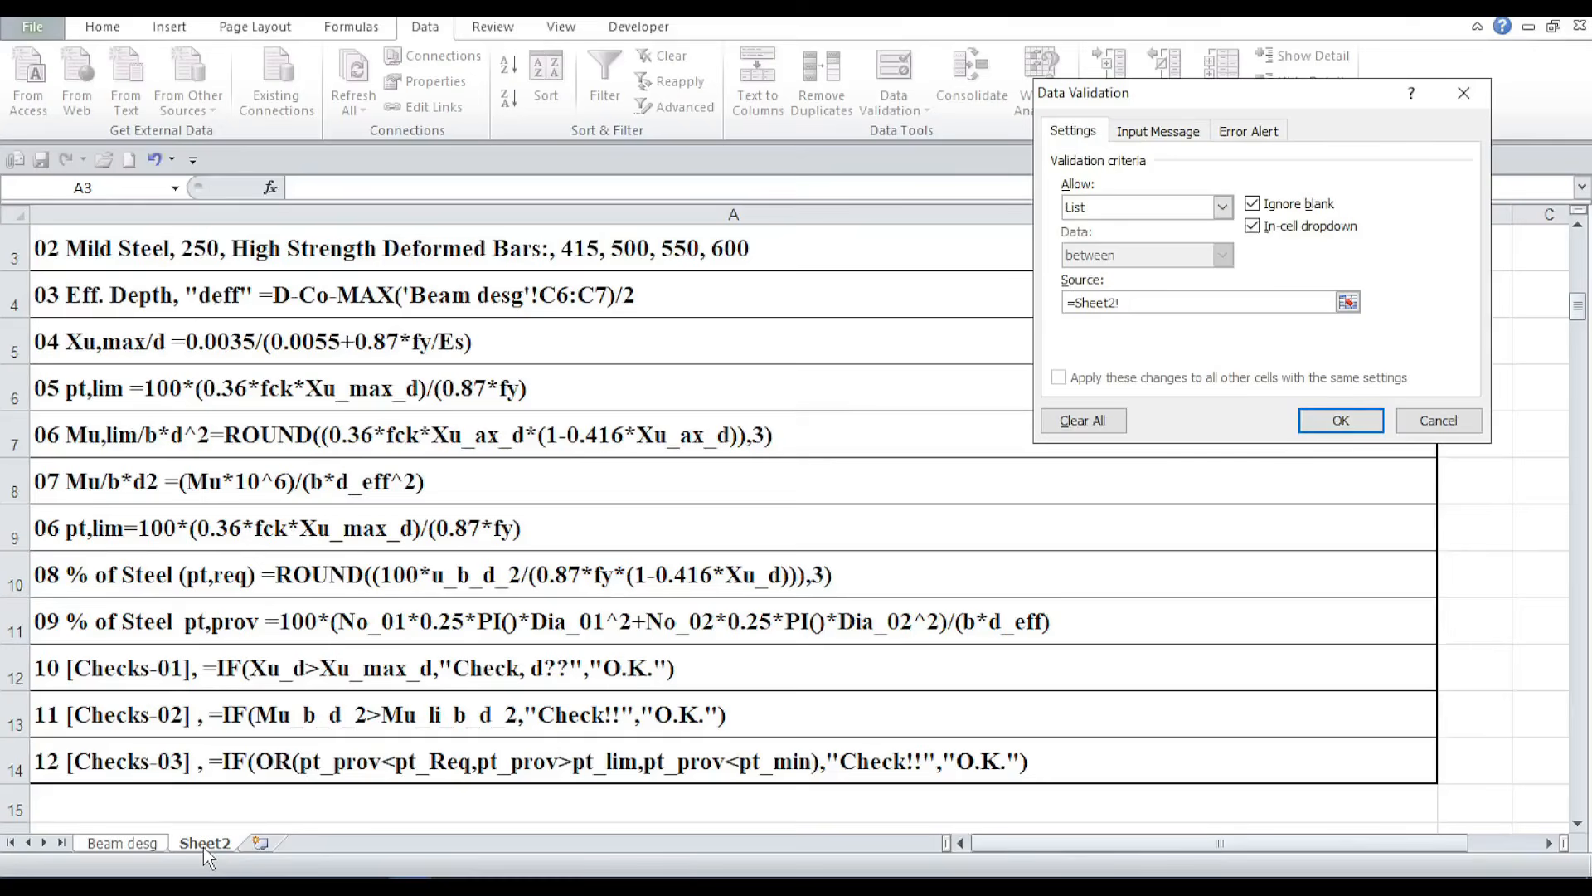
scroll(144, 490, "up", 1)
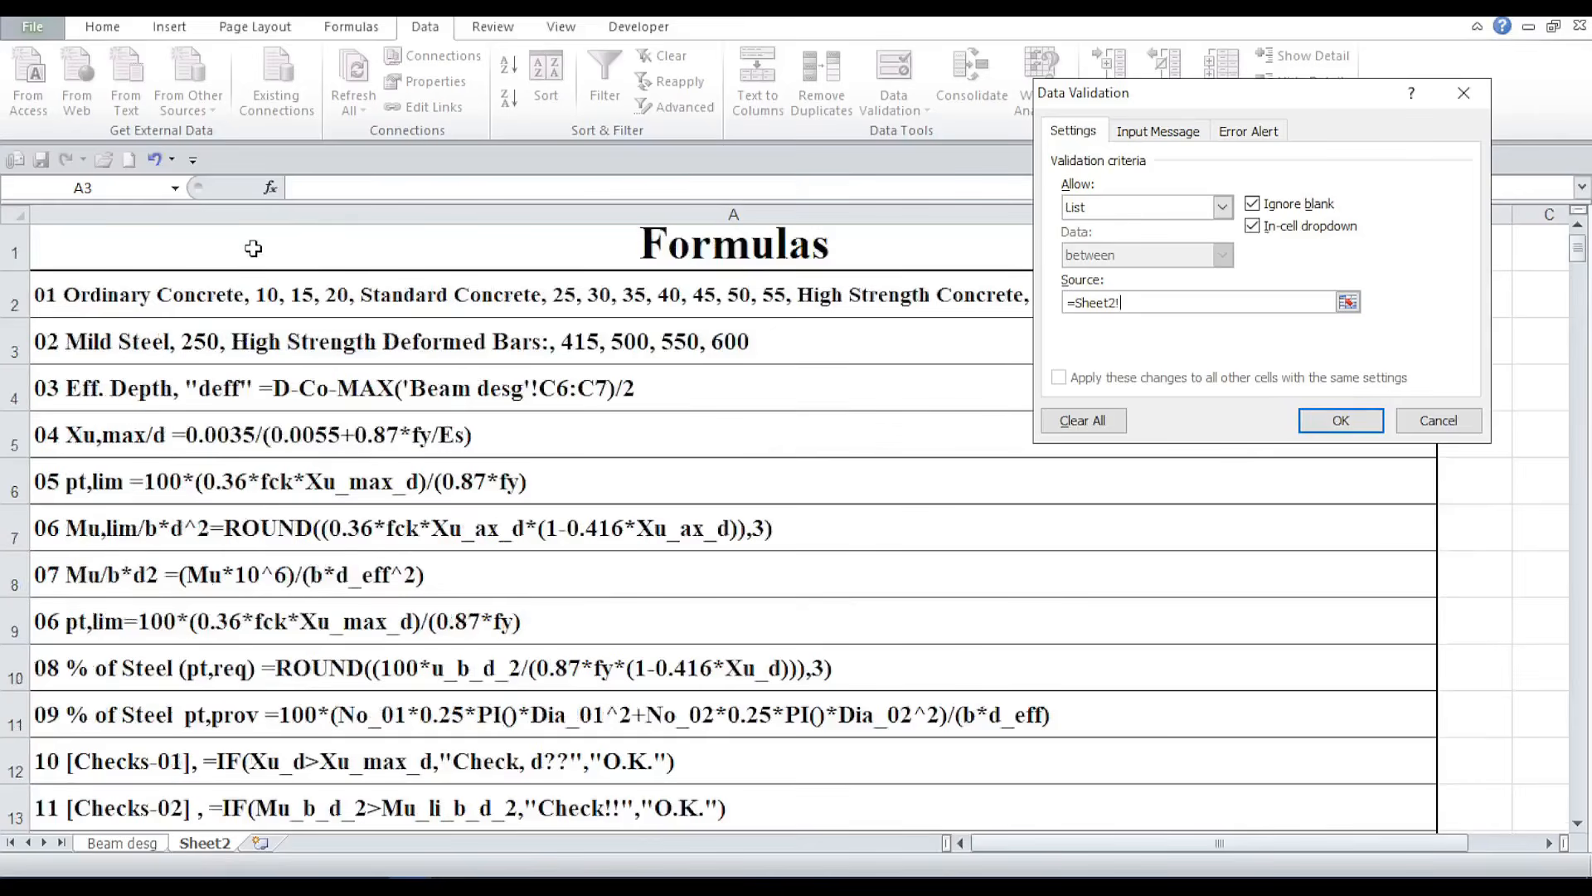
left_click_drag(253, 248, 325, 780)
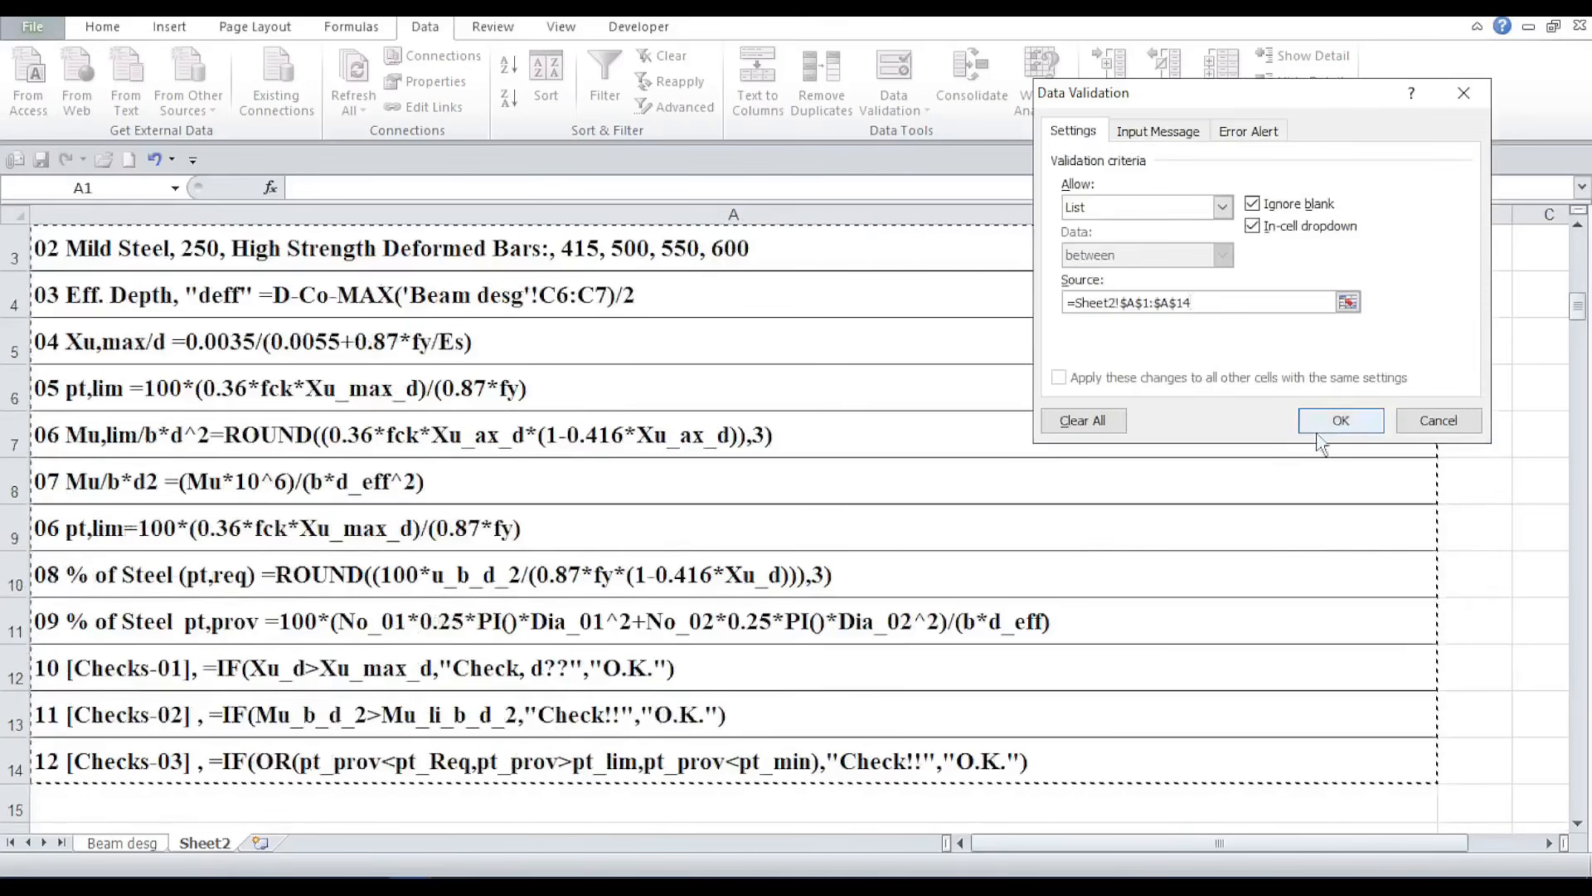
left_click(1340, 421)
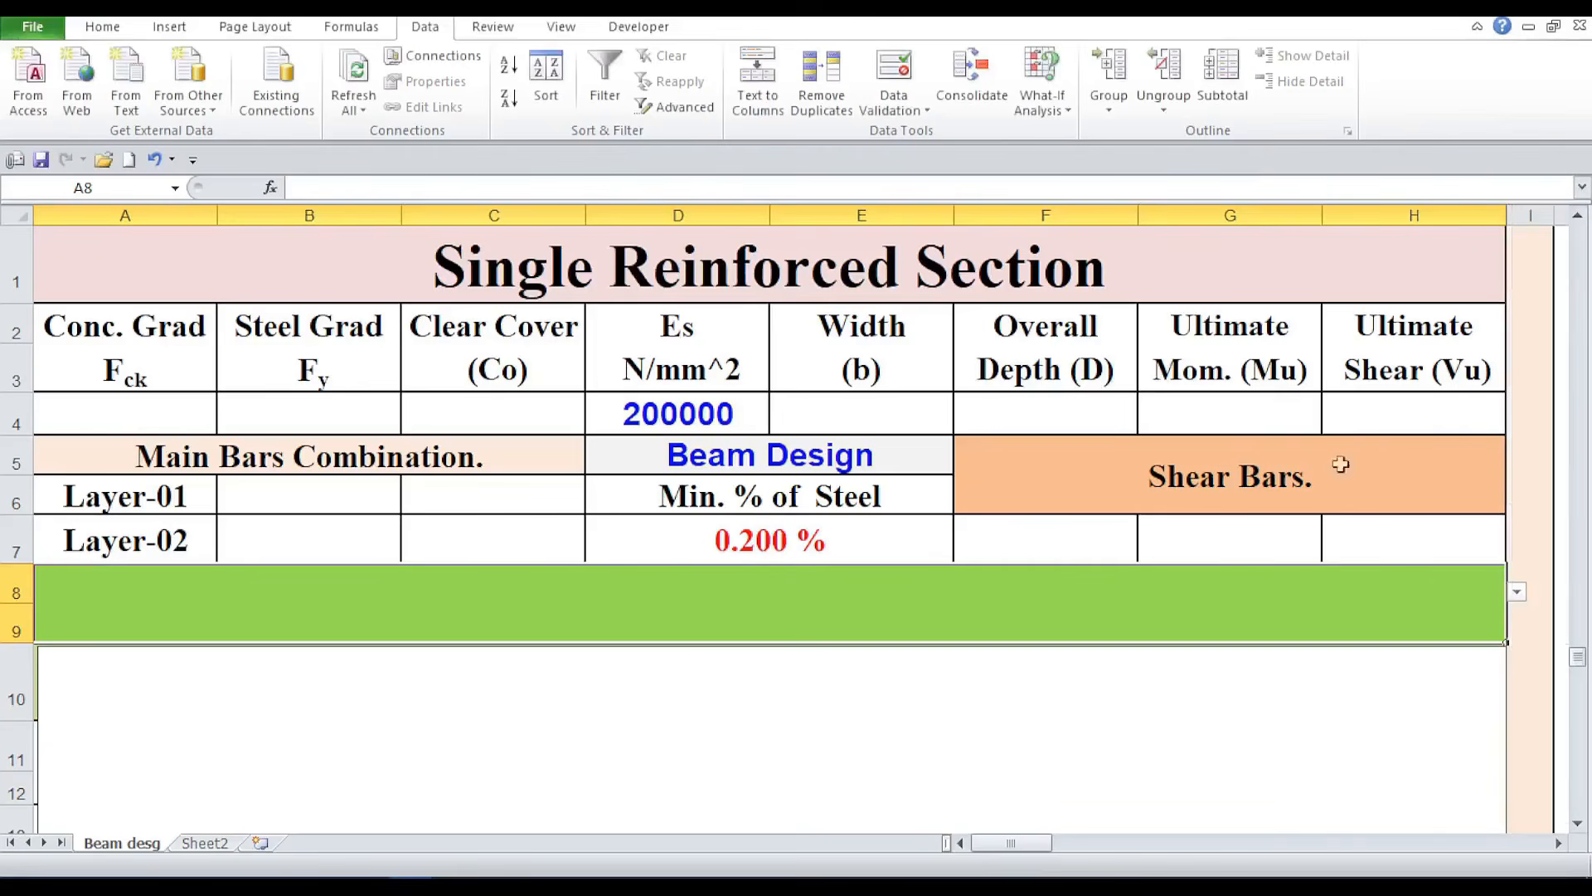
Step: Choose the Formulas entry for the merged green cell A8 from its validation list
left_click(1518, 593)
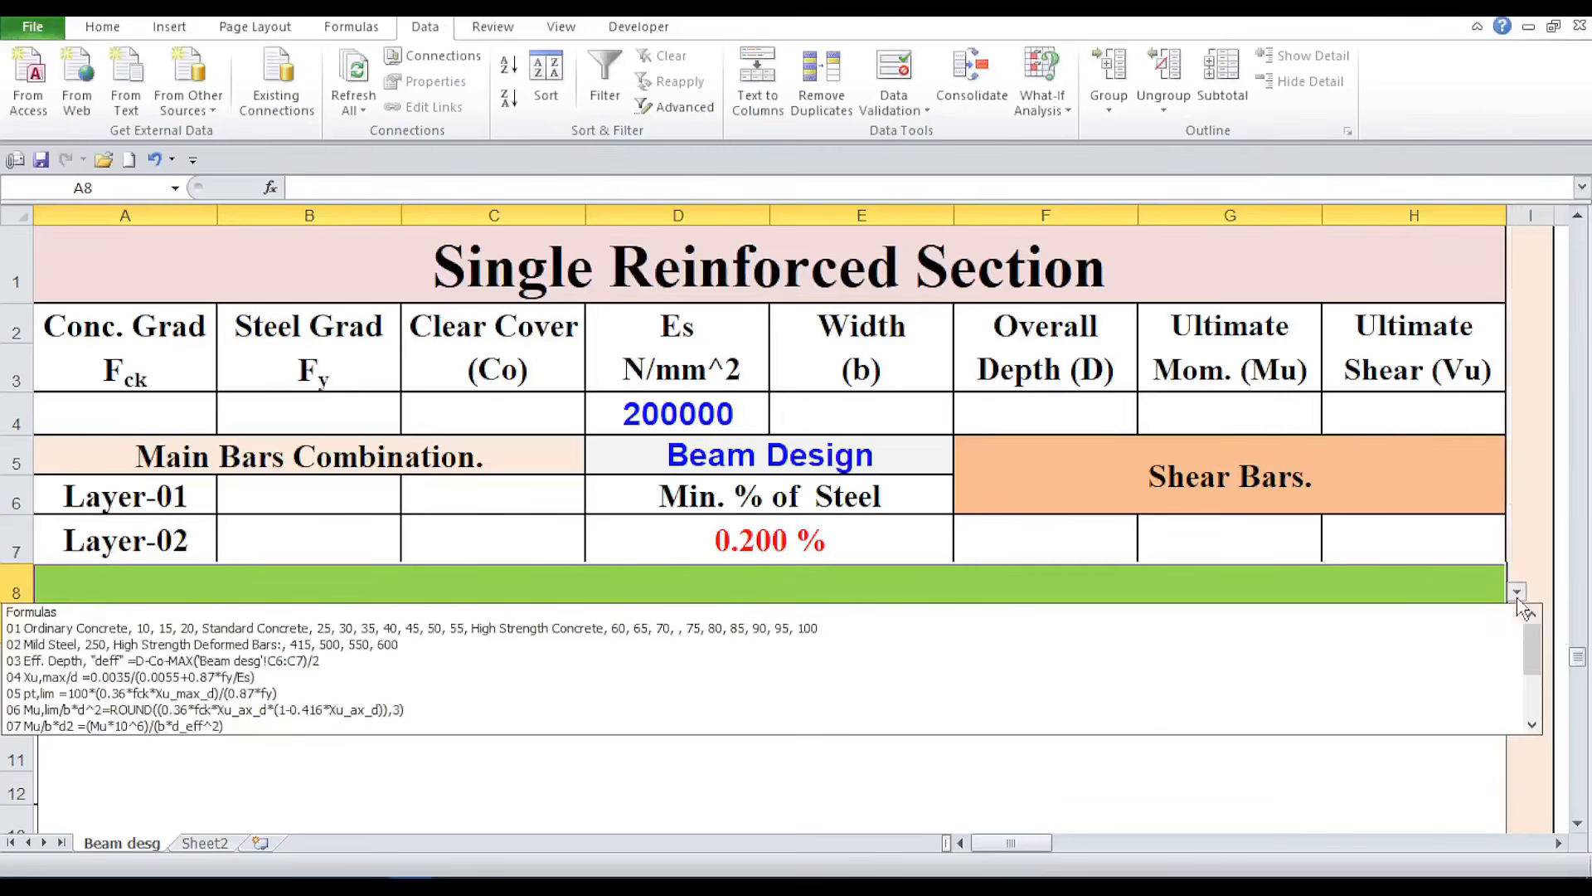
left_click(50, 613)
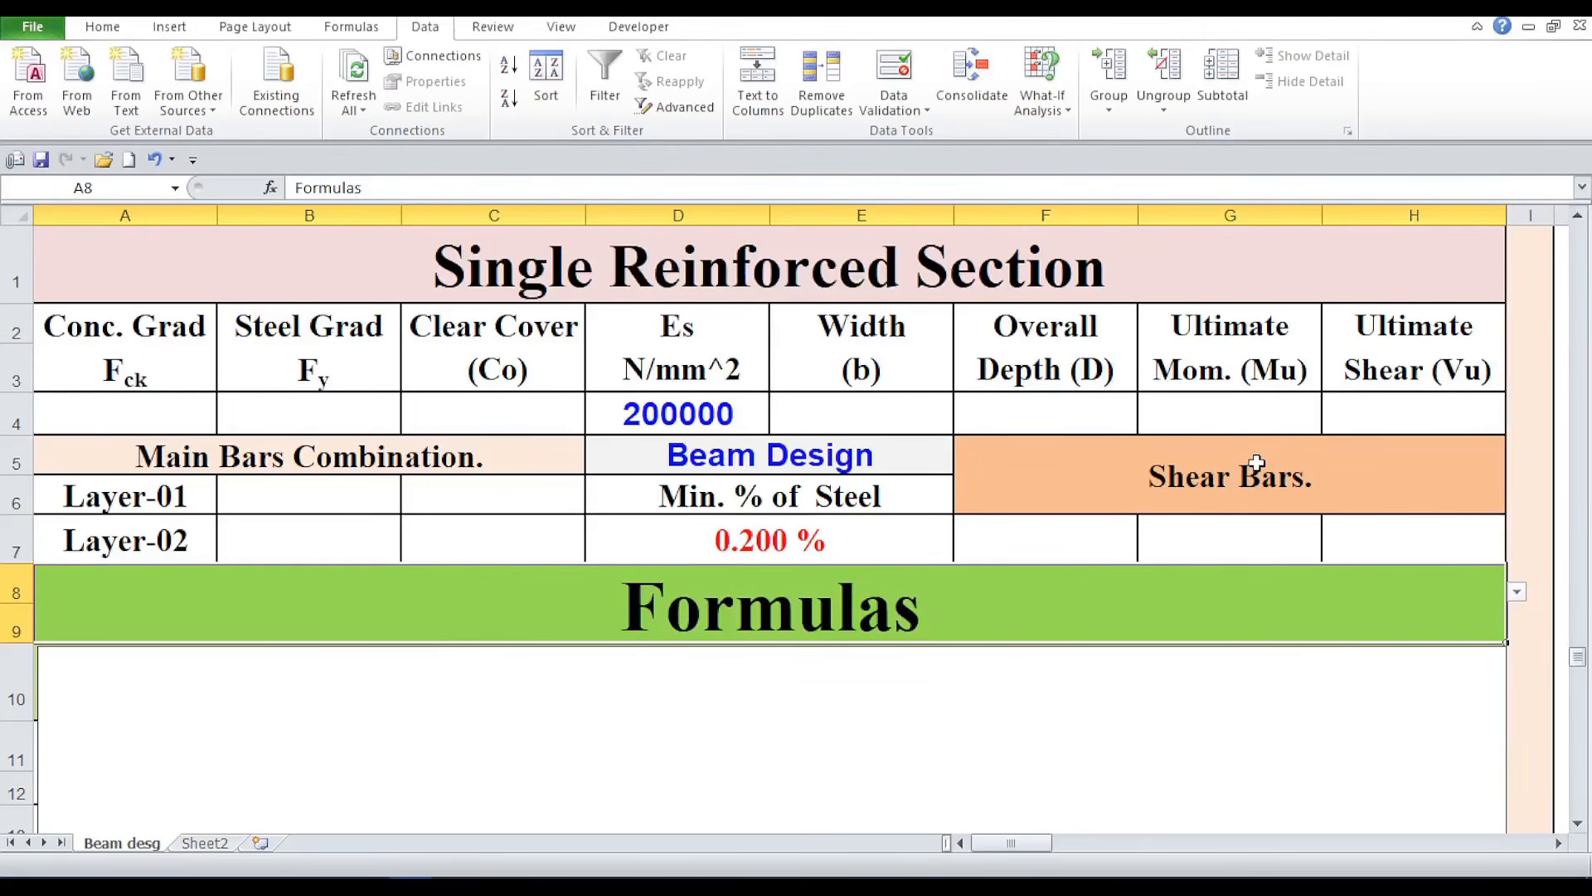
left_click(1247, 409)
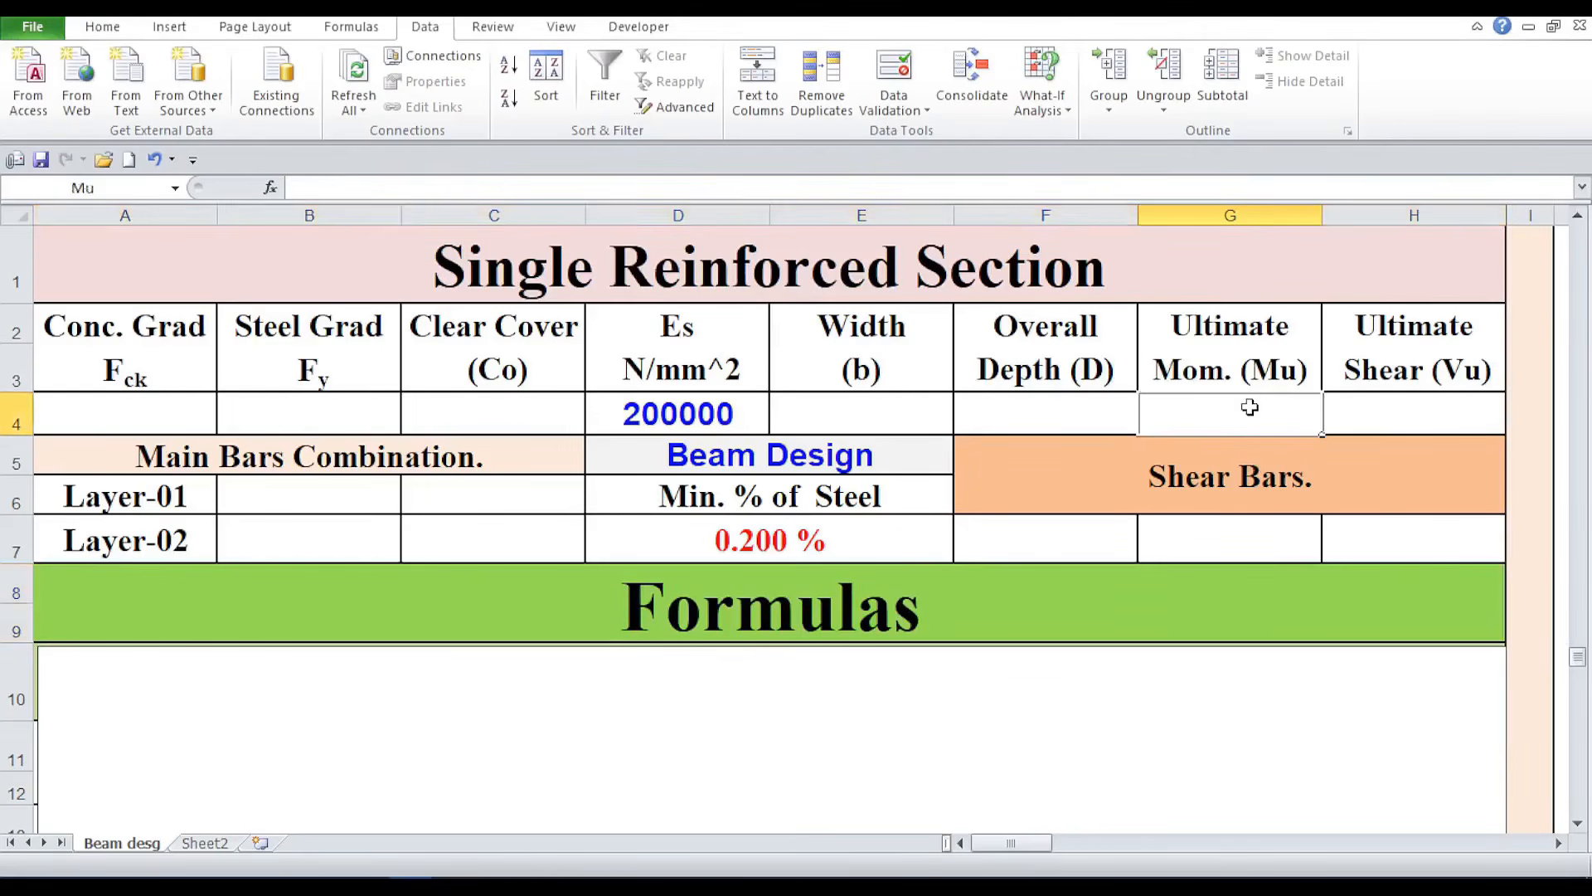
left_click(1218, 604)
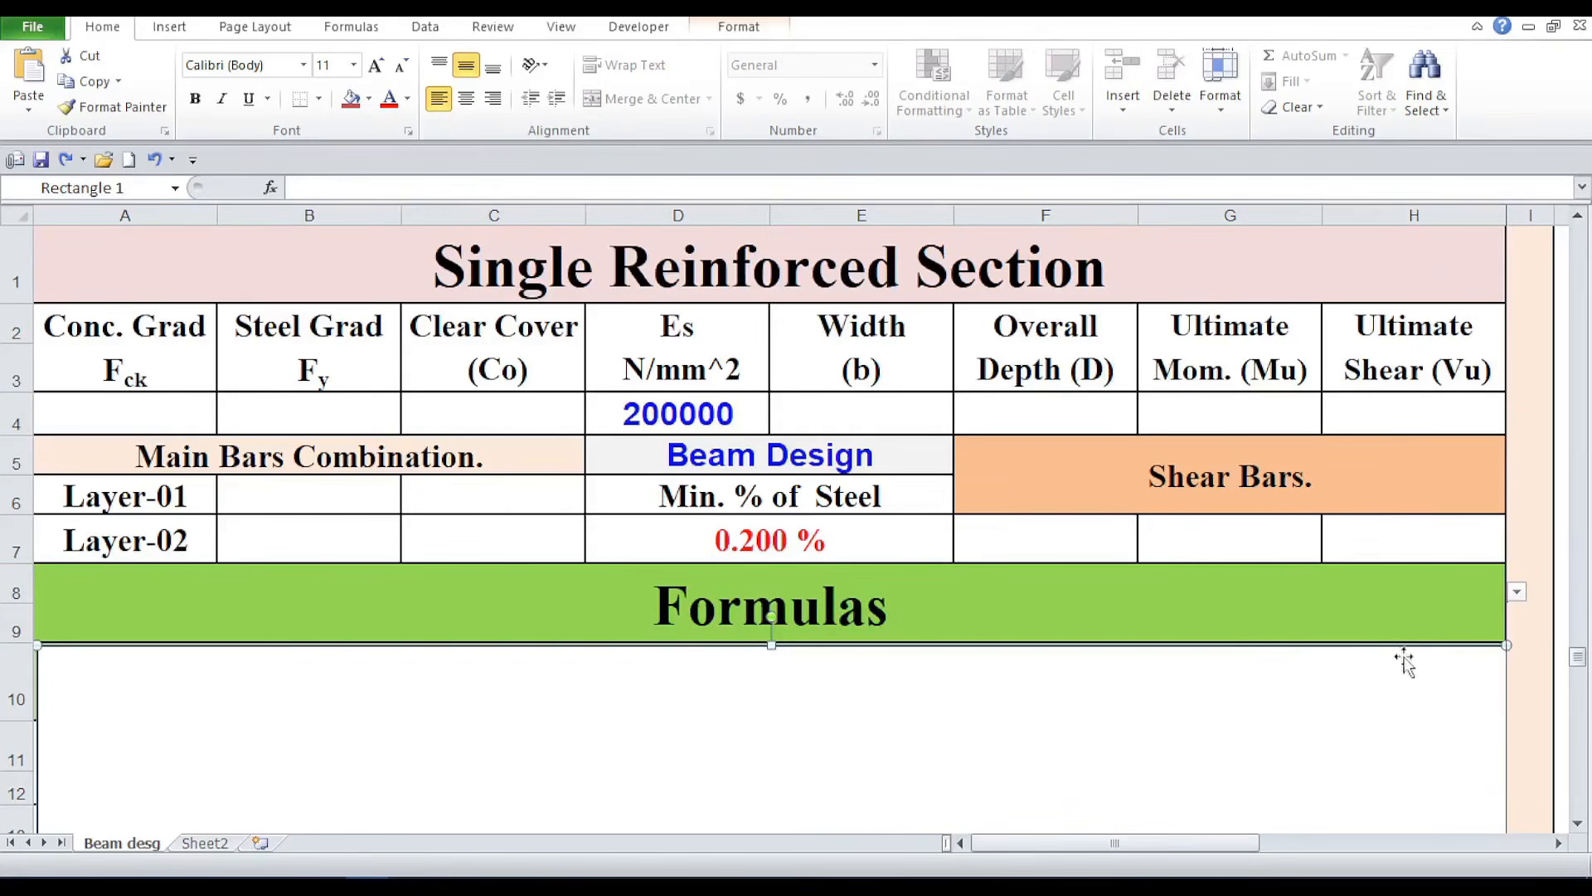
left_click(1443, 605)
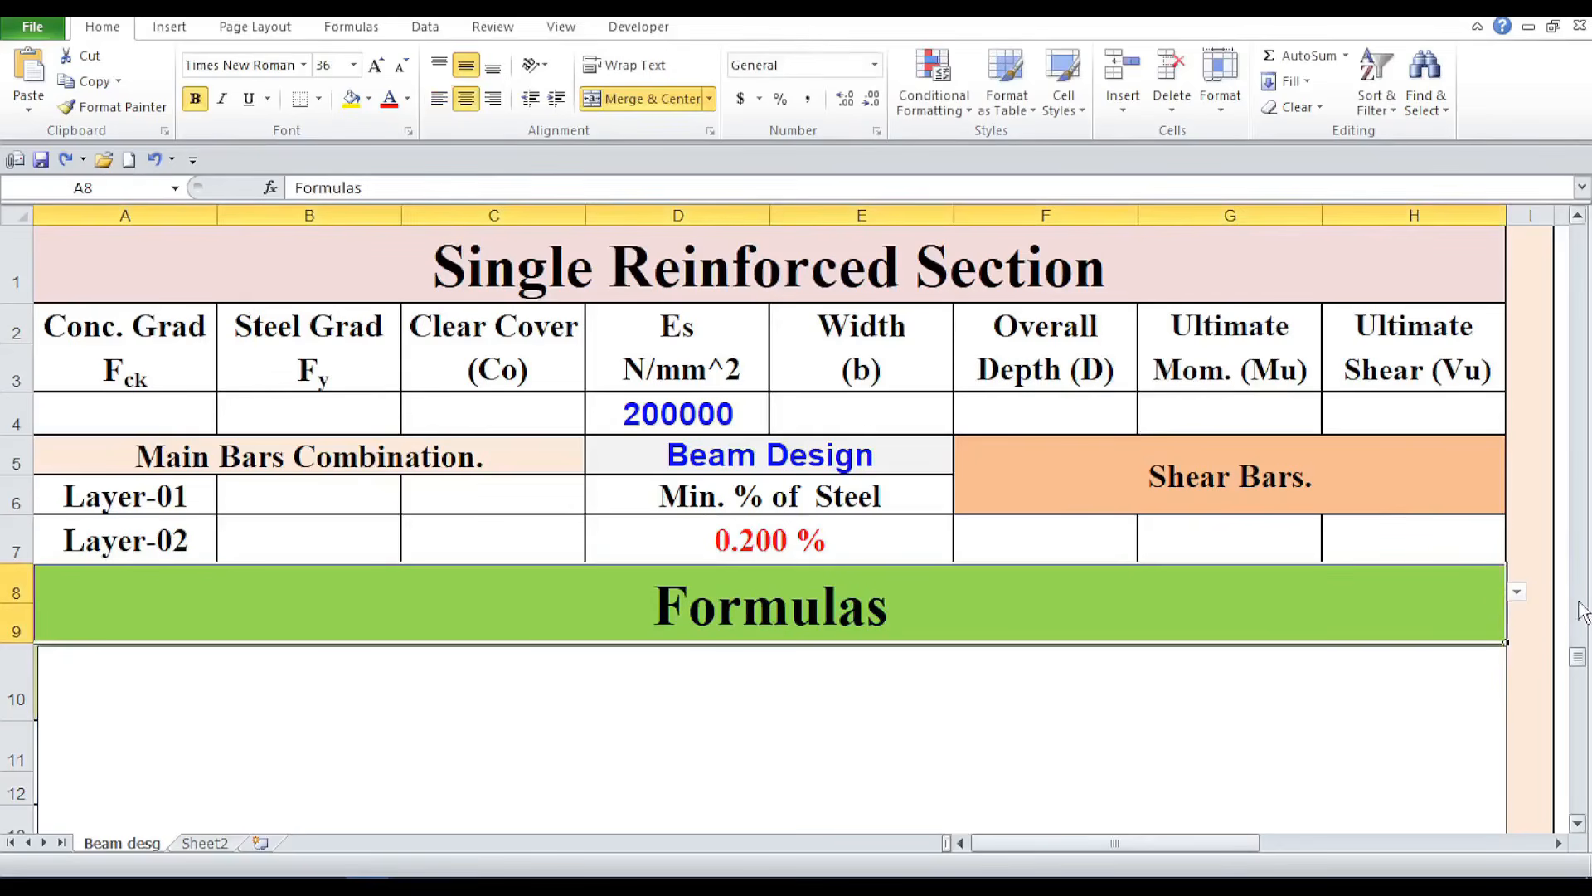
Step: Choose the 01 Ordinary Concrete entry in cell A8 and copy its text from "Ordinary Concrete" through 100, without the 01 prefix
left_click(1516, 591)
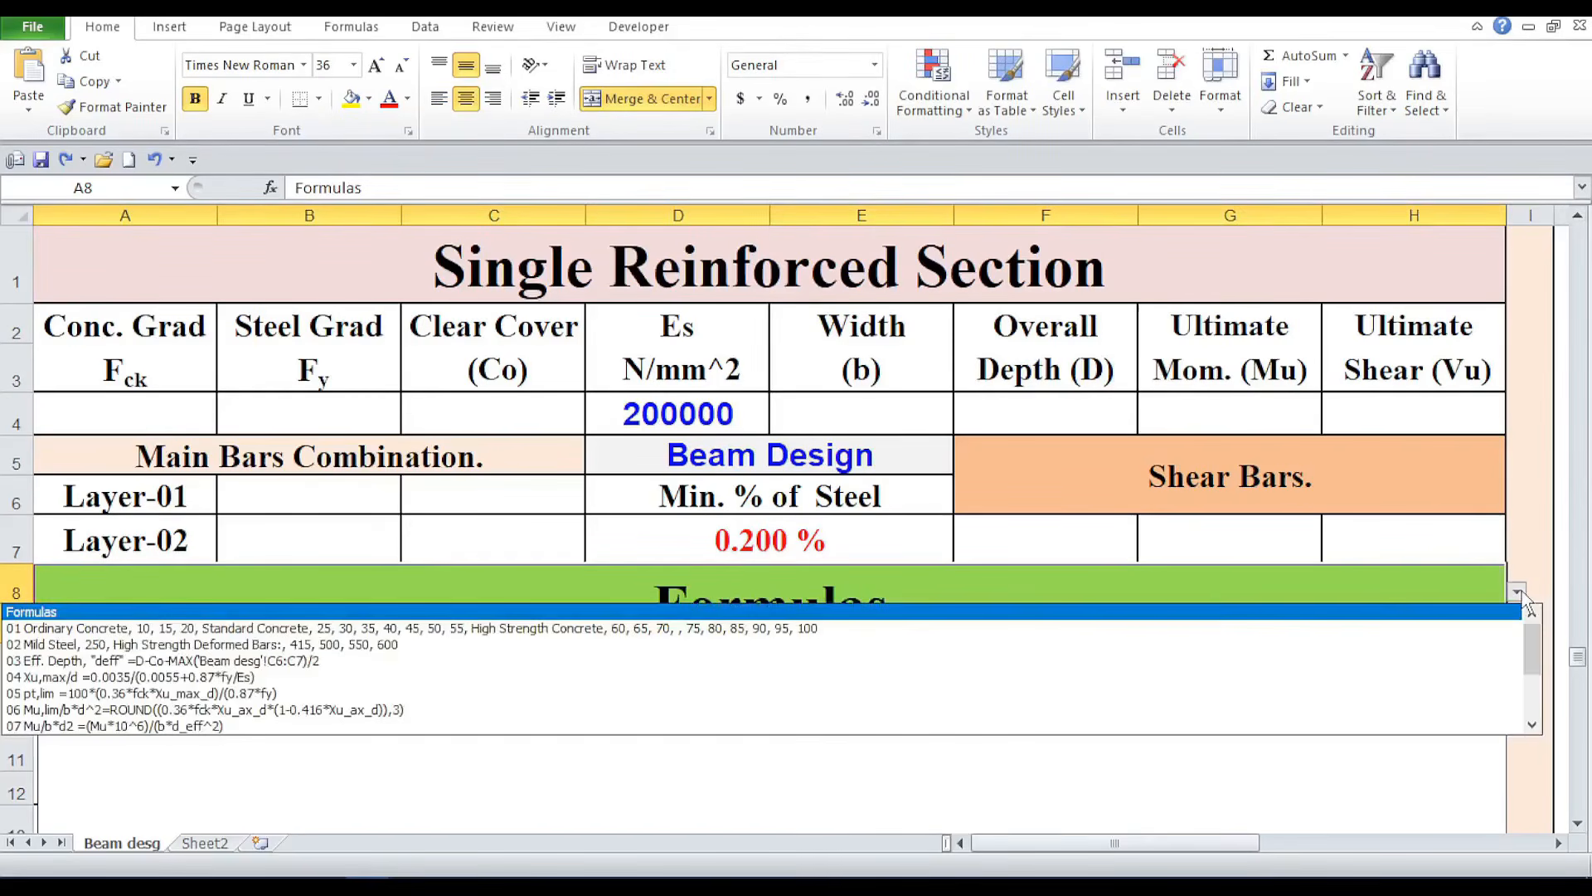
left_click(707, 630)
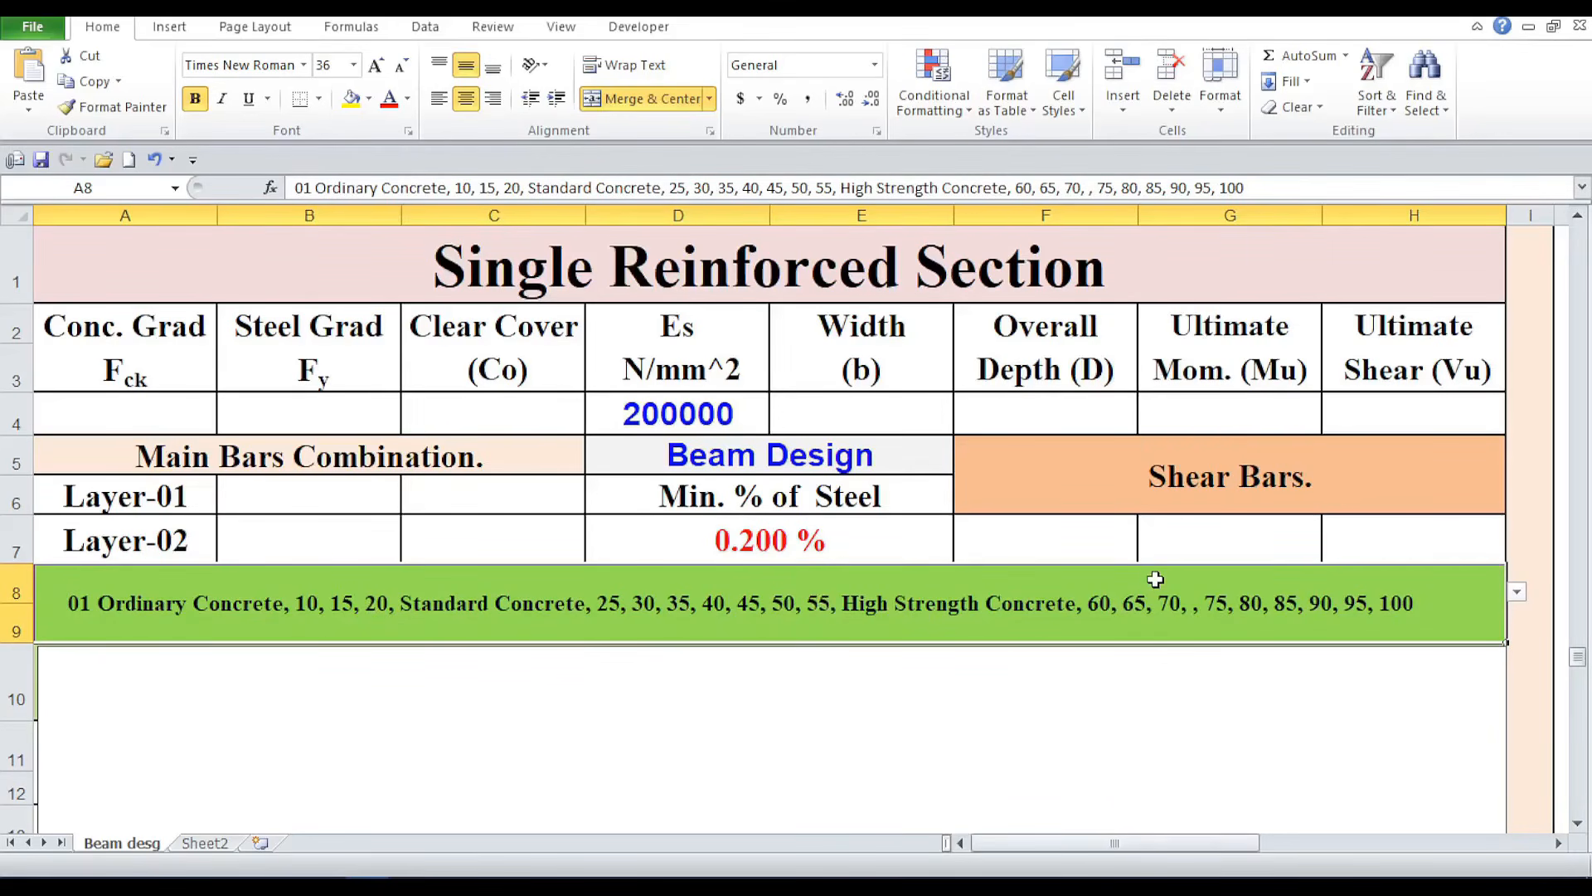
double_click(1407, 590)
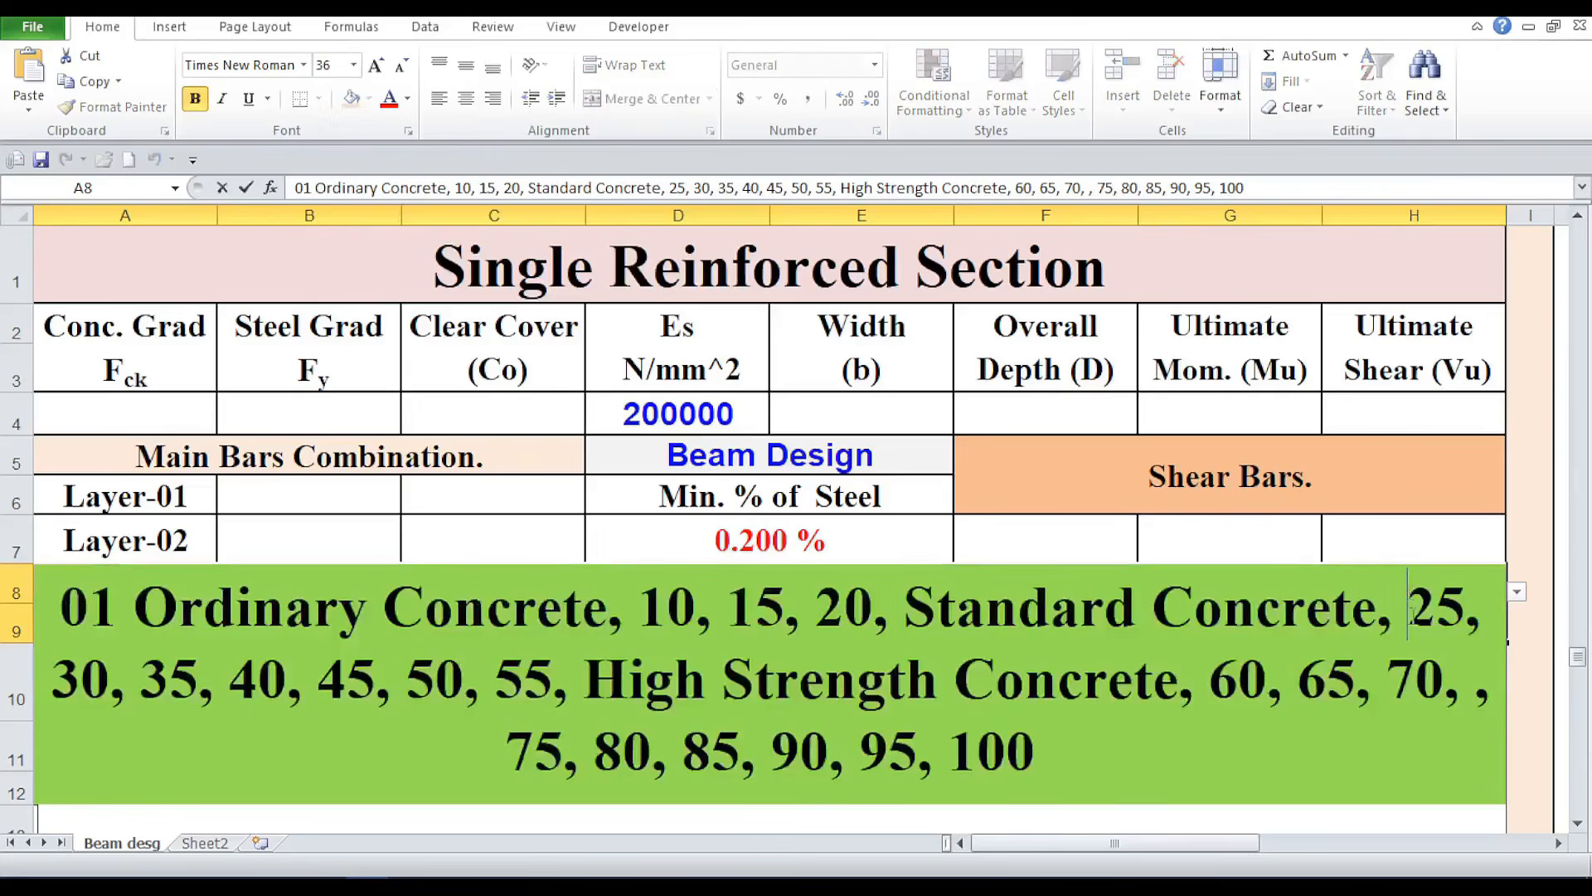
left_click(1028, 750)
left_click_drag(1028, 746, 136, 610)
right_click(166, 604)
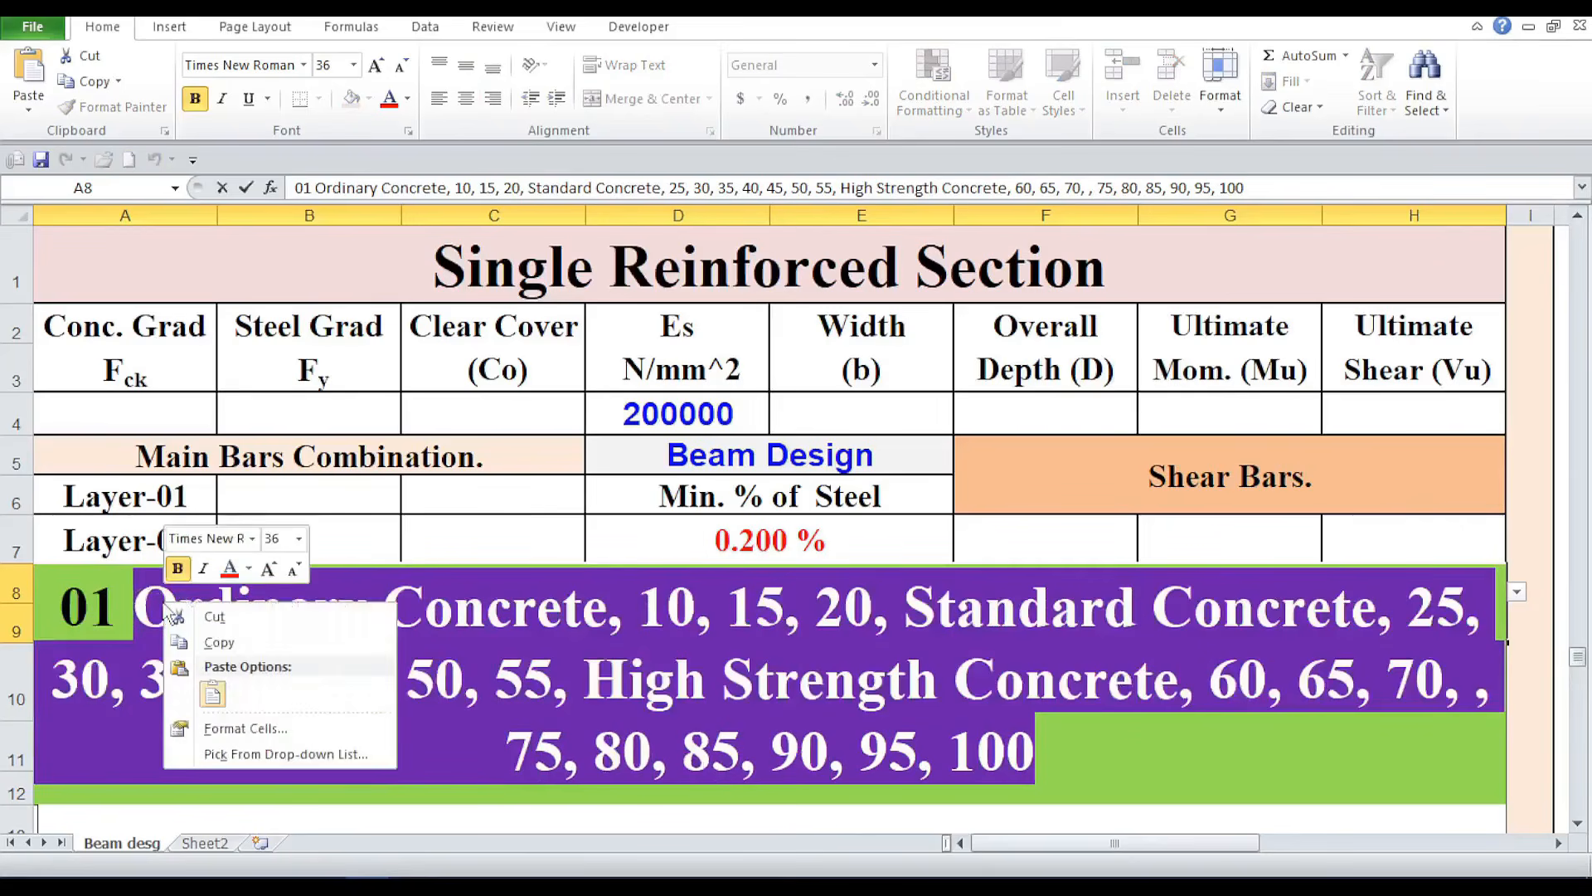
left_click(221, 643)
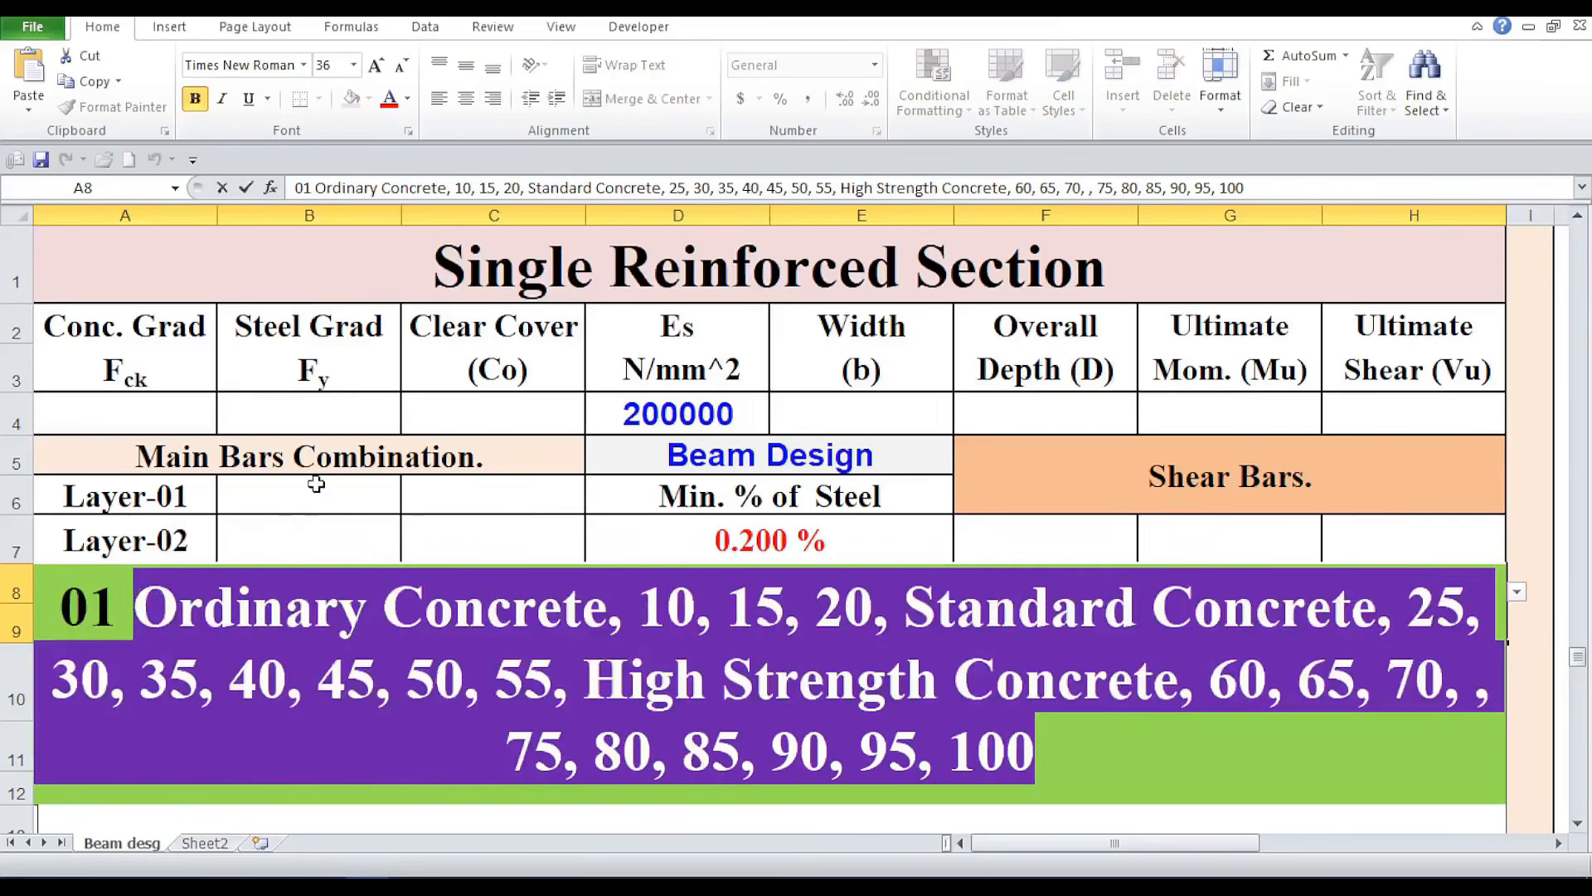
Step: Apply List data validation to the concrete grade cell A4, pasting the copied concrete grades text as the source
left_click(156, 405)
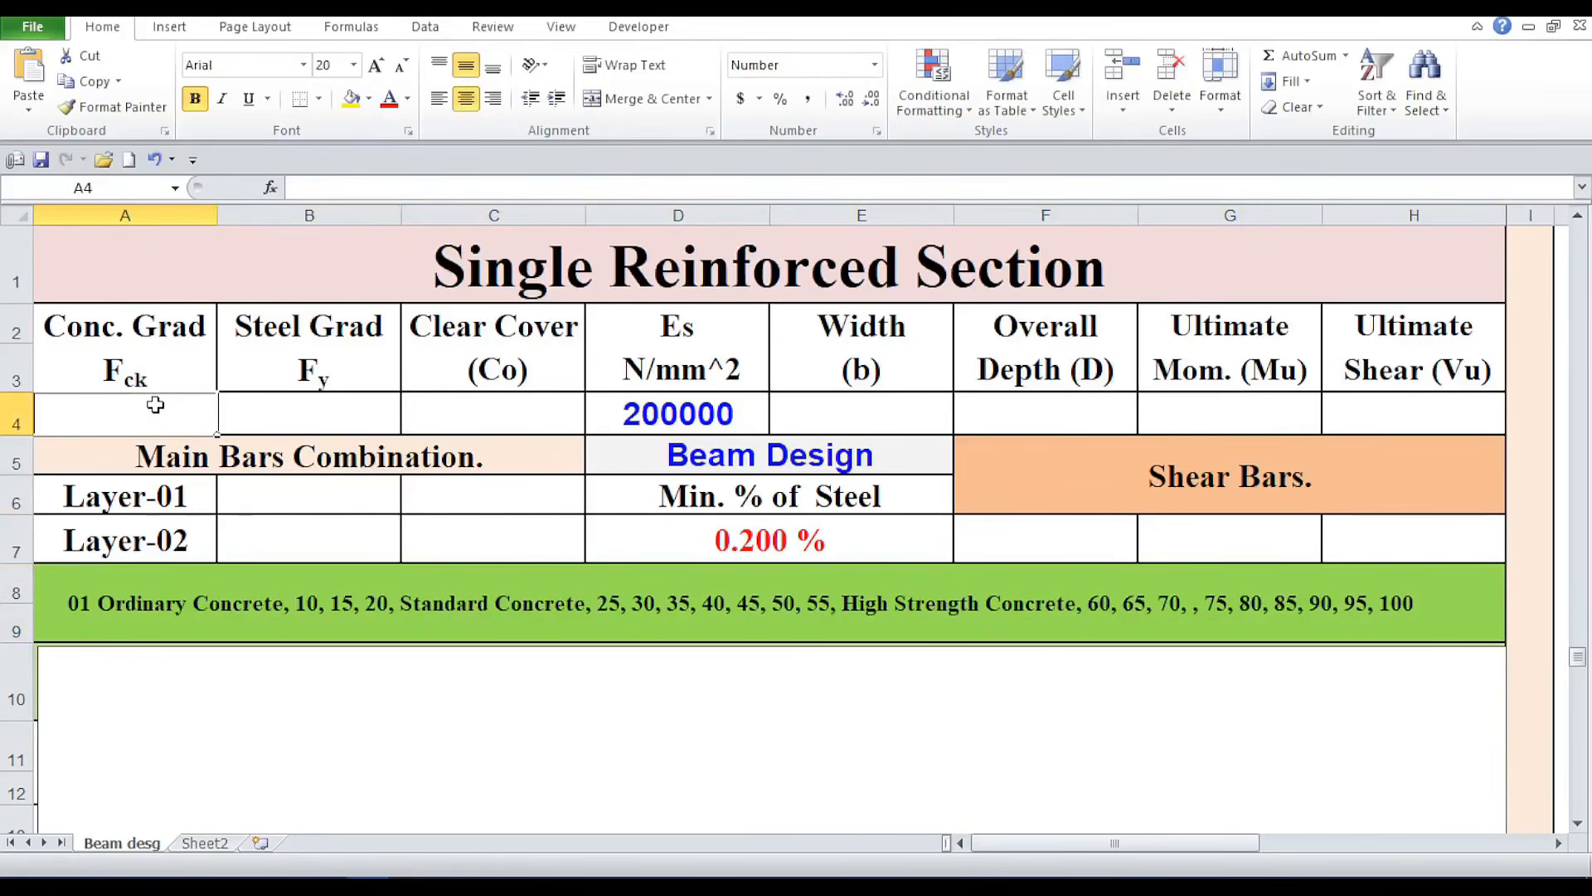
left_click(425, 26)
left_click(894, 101)
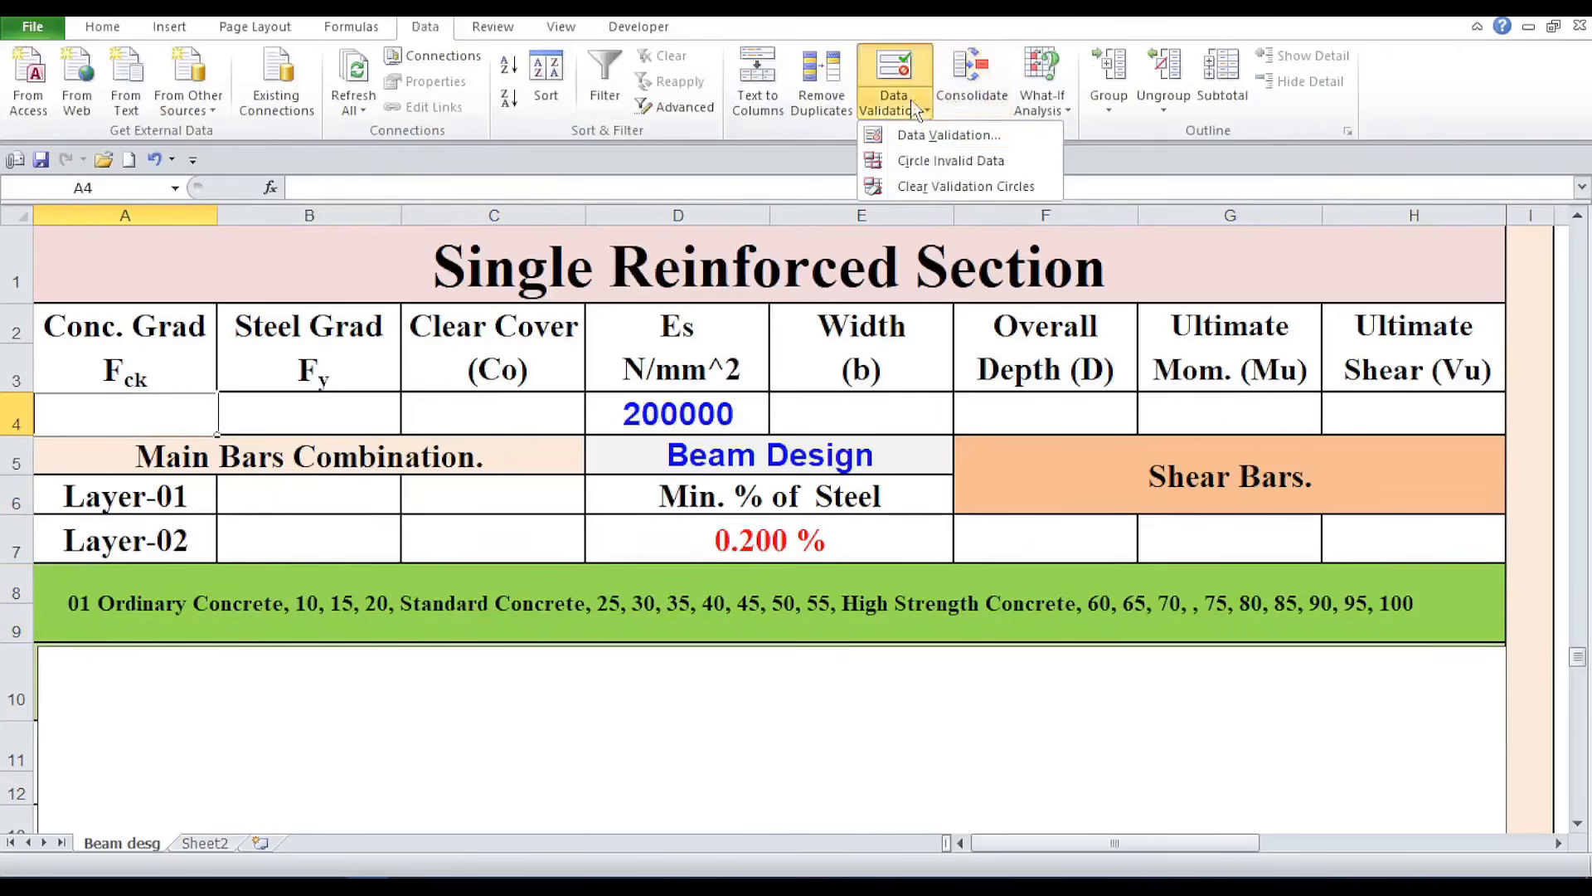
left_click(925, 131)
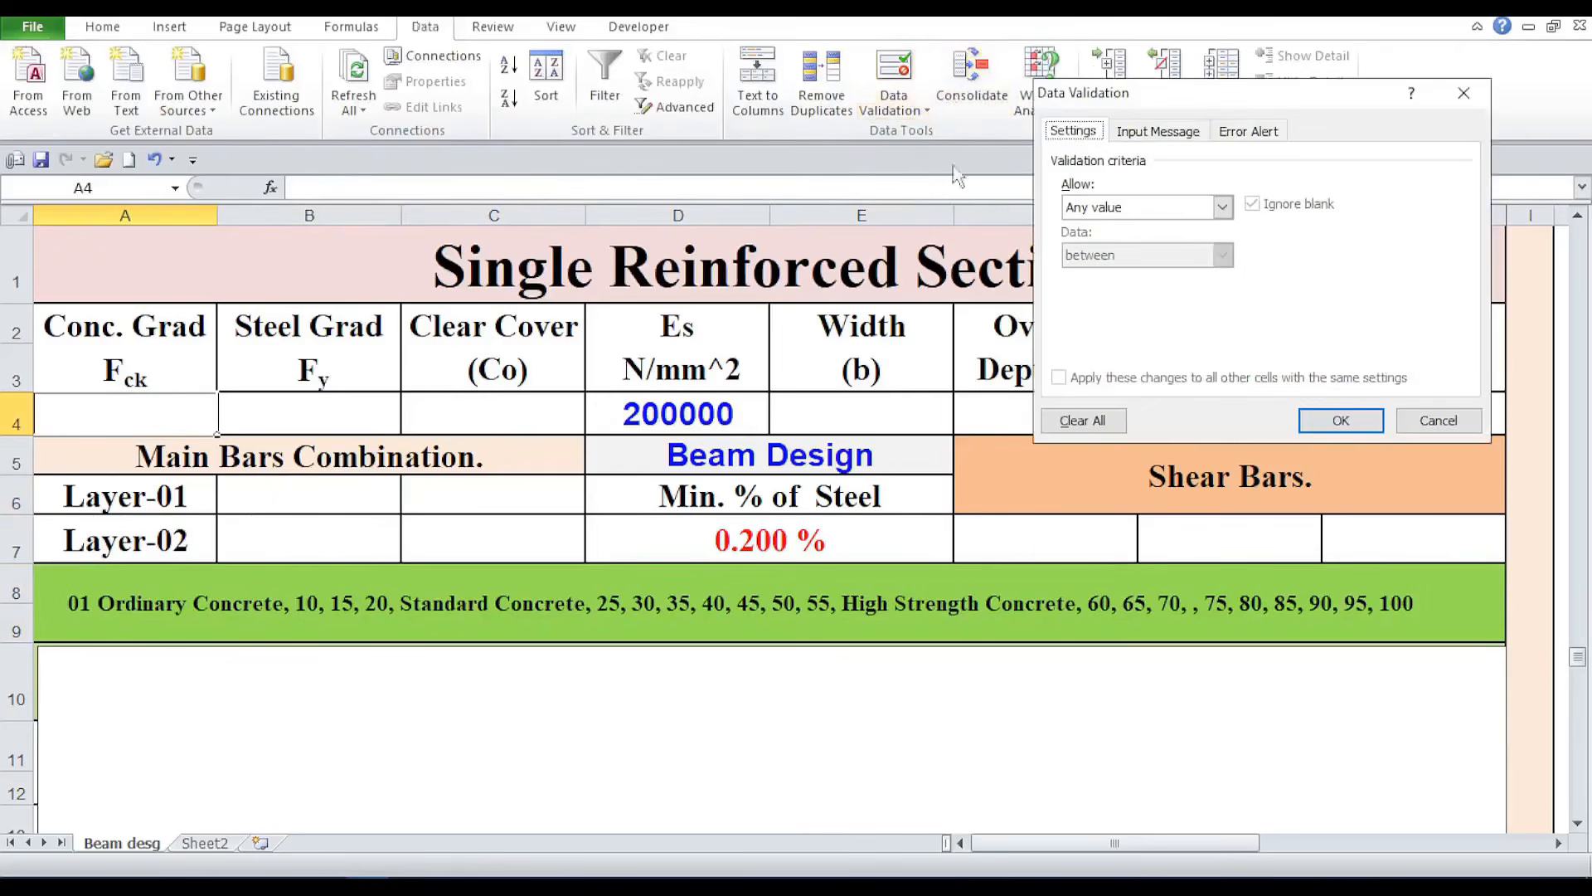
left_click(1222, 208)
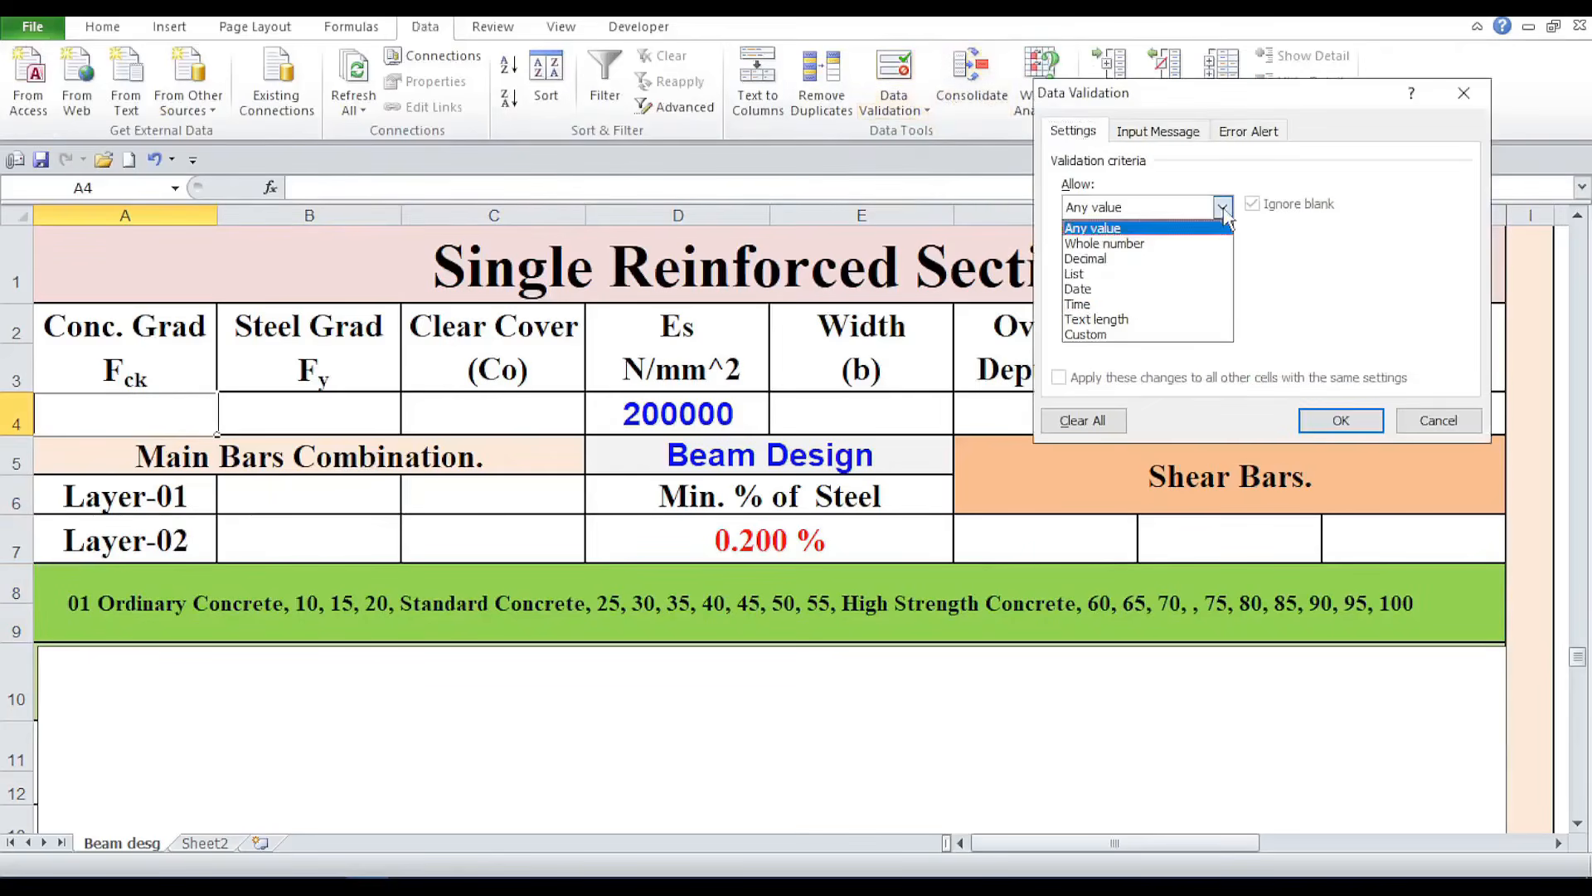
left_click(1125, 274)
left_click(1118, 304)
right_click(1118, 303)
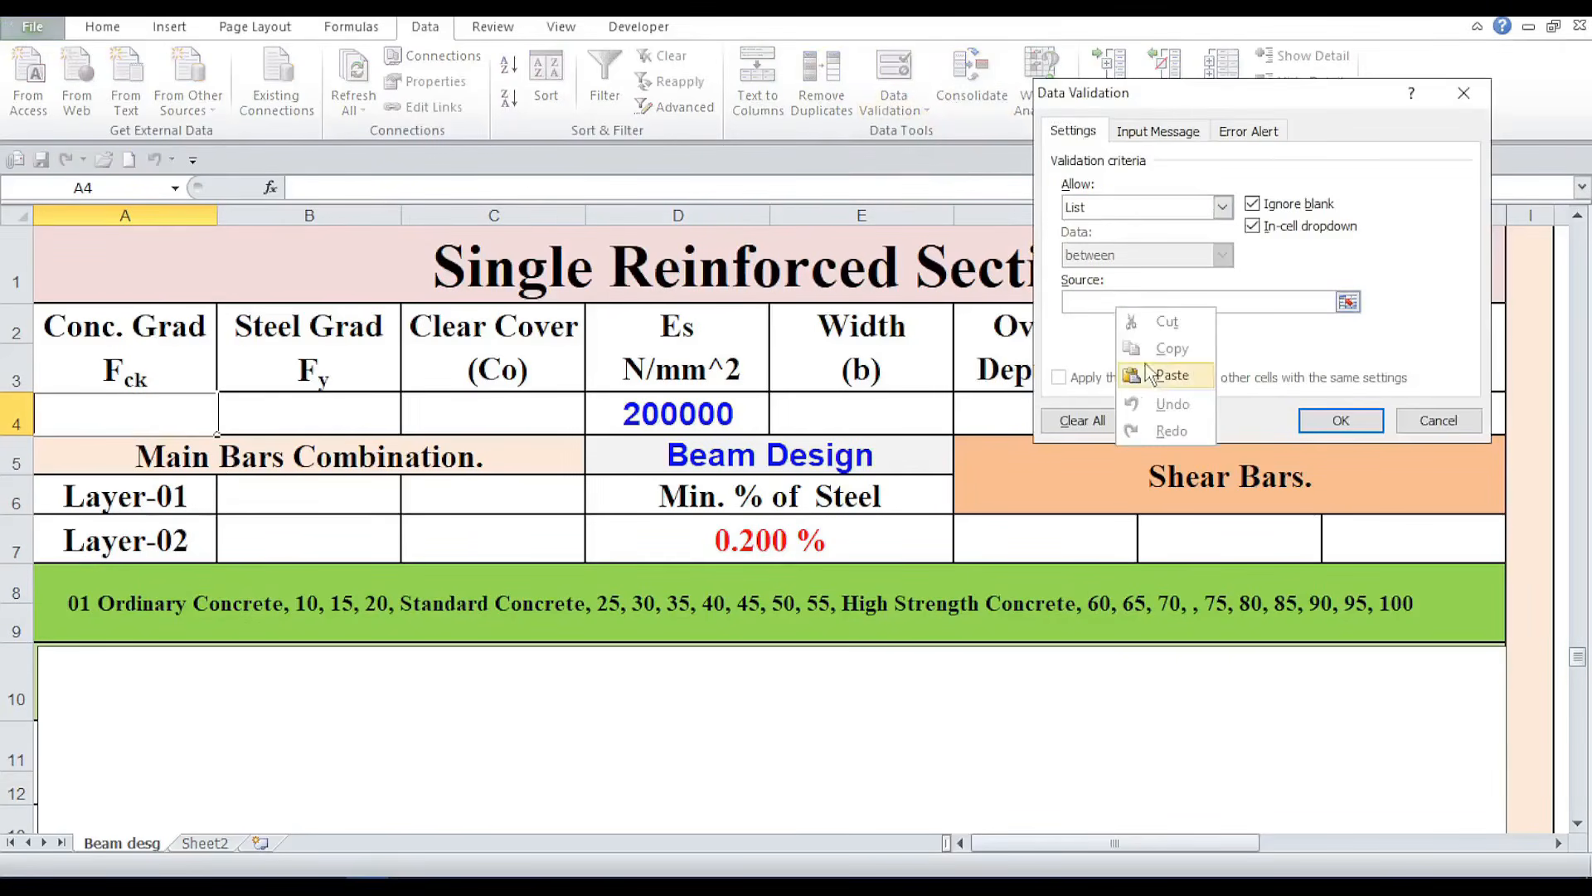
left_click(1157, 367)
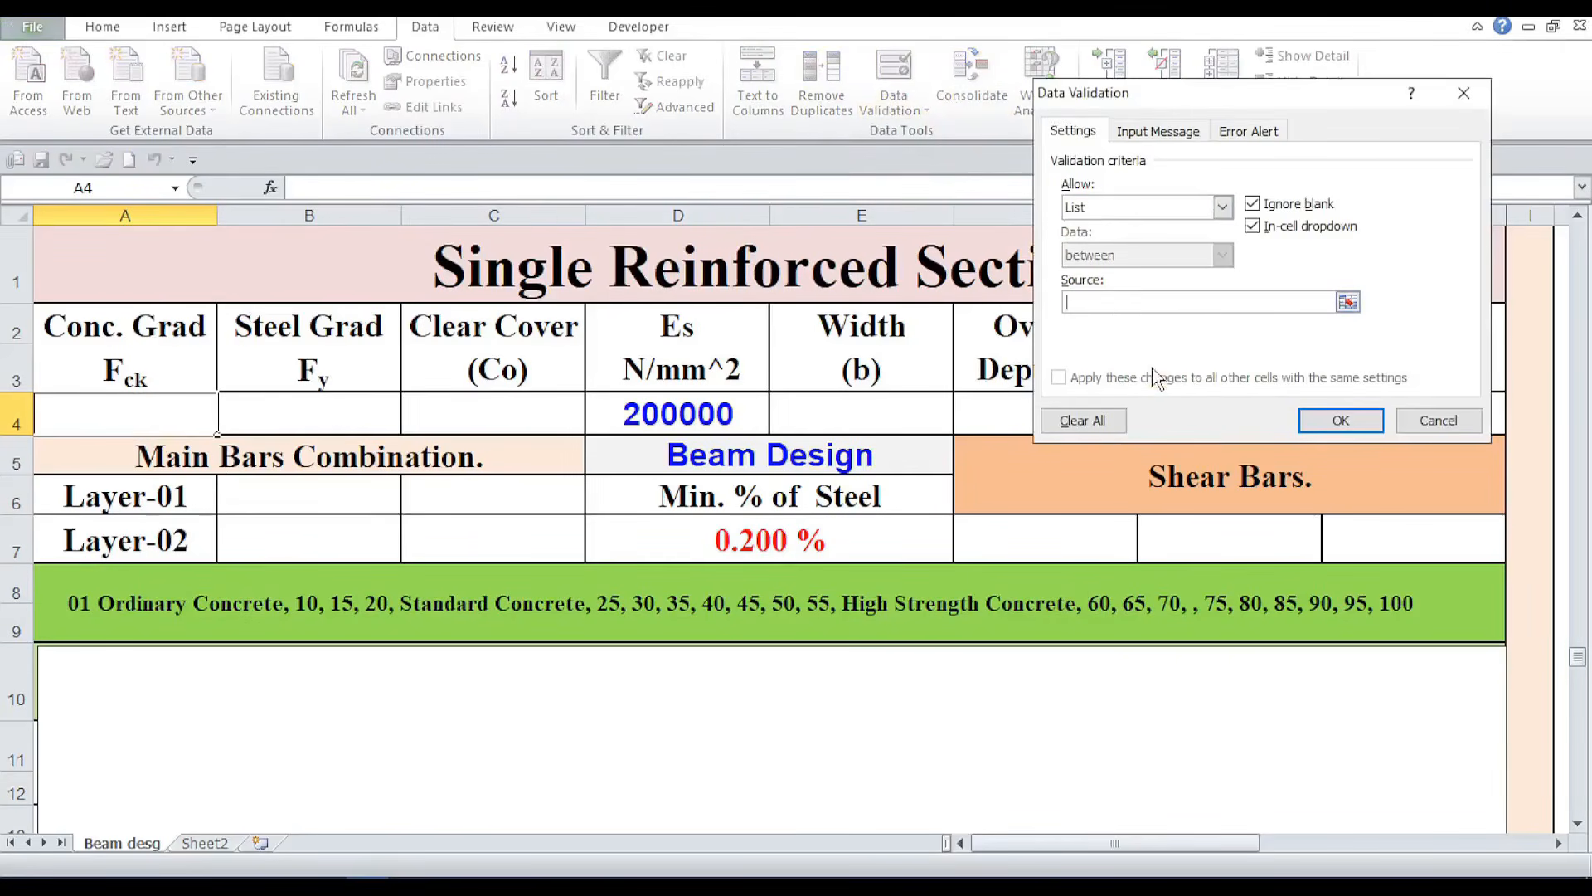
left_click(1341, 421)
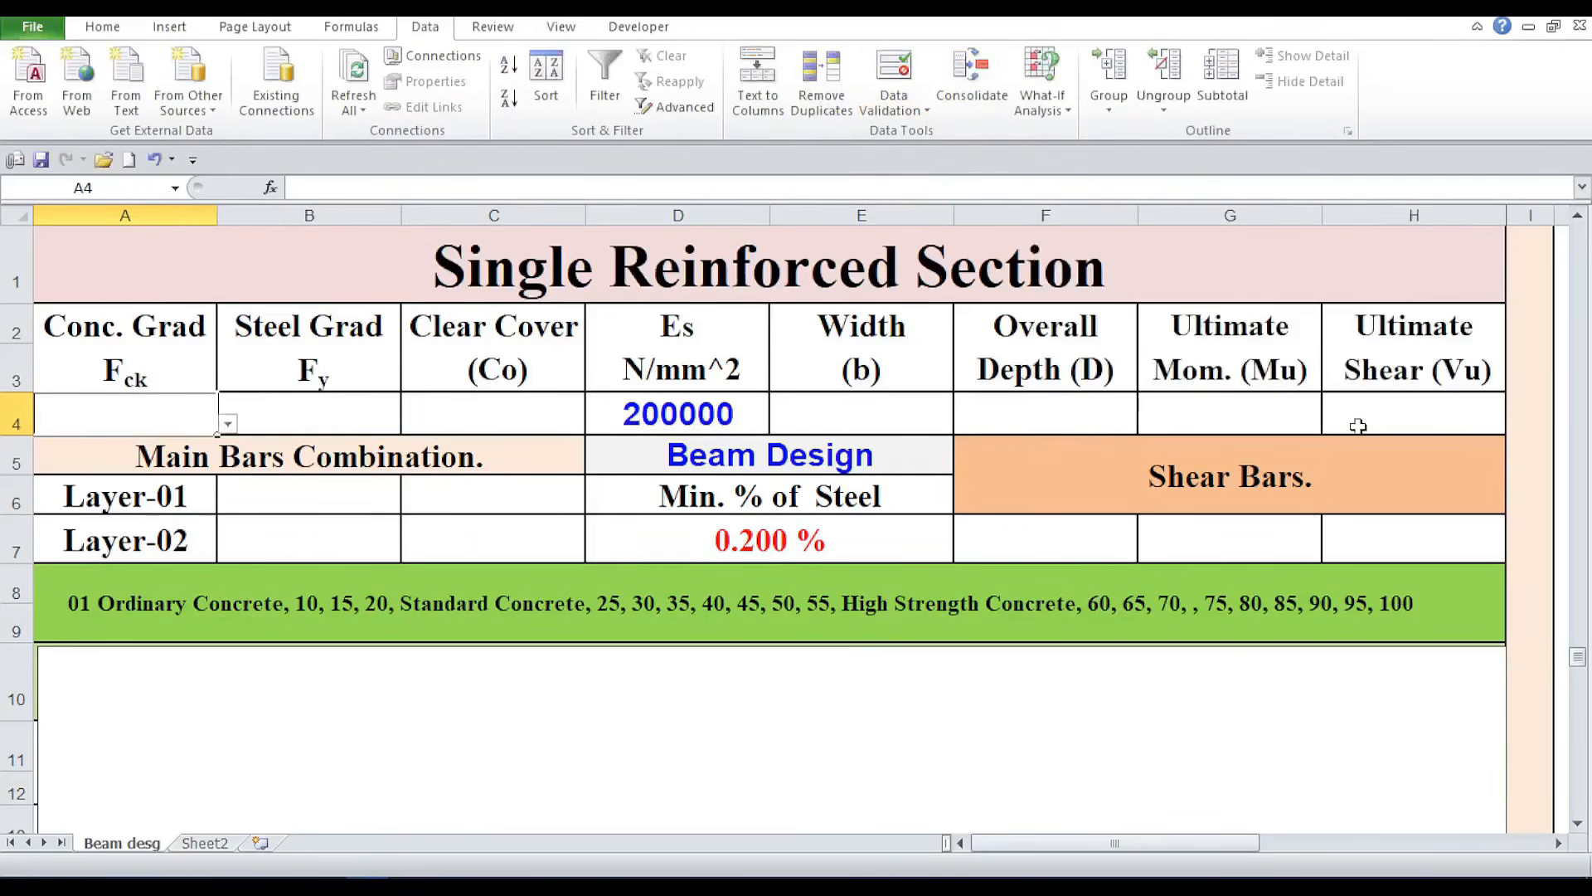
Step: Choose 10 from the list in cell A4 and give the cell the custom number format "M"0
left_click(226, 424)
left_click(171, 466)
right_click(187, 415)
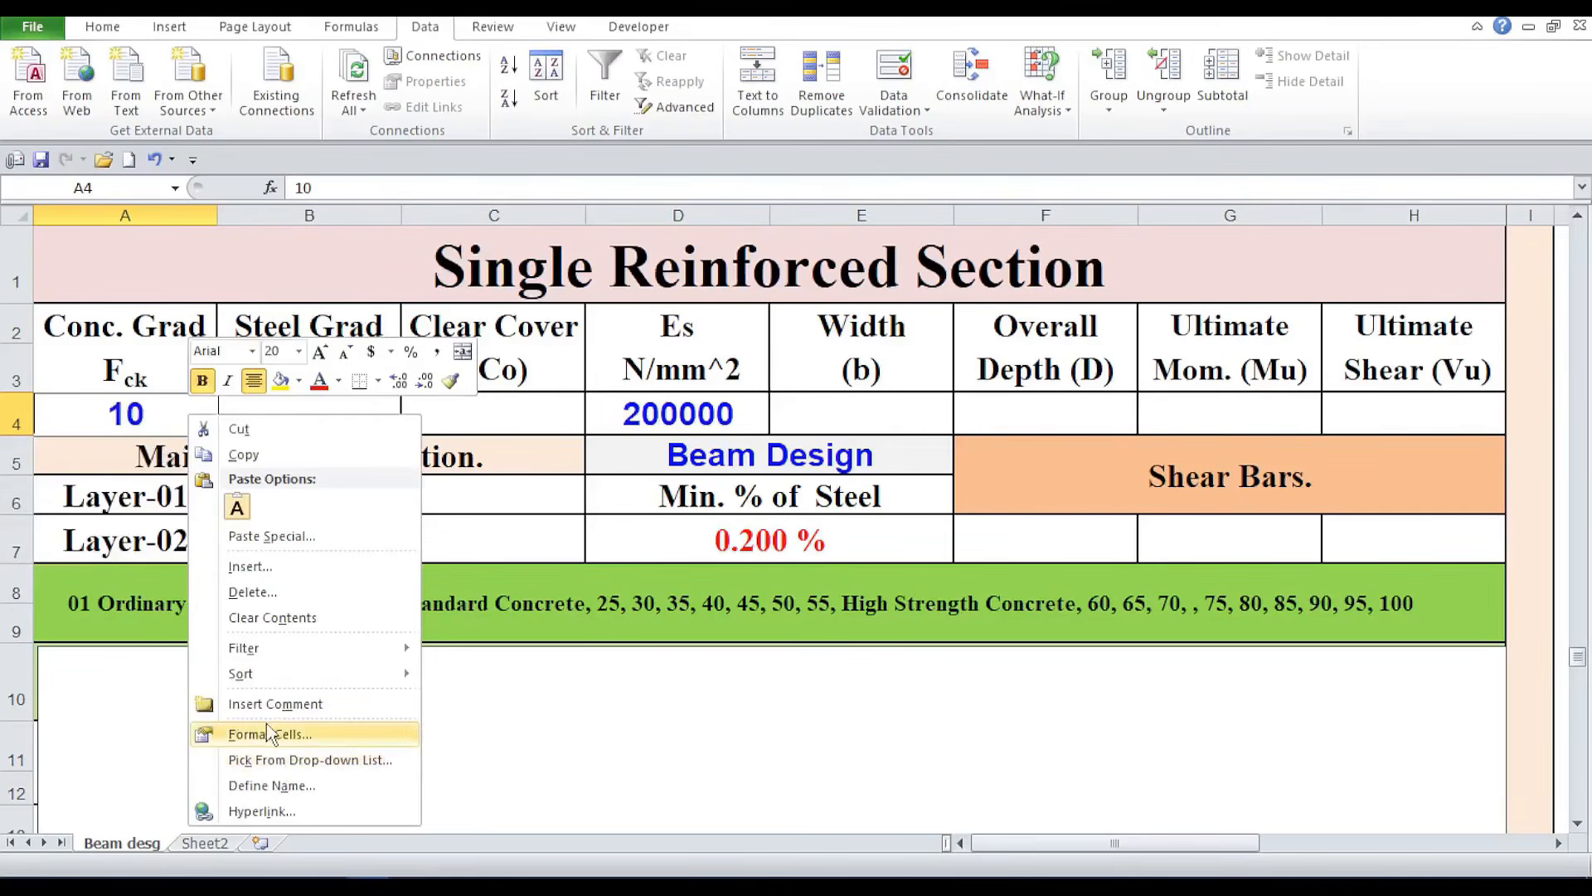
left_click(267, 733)
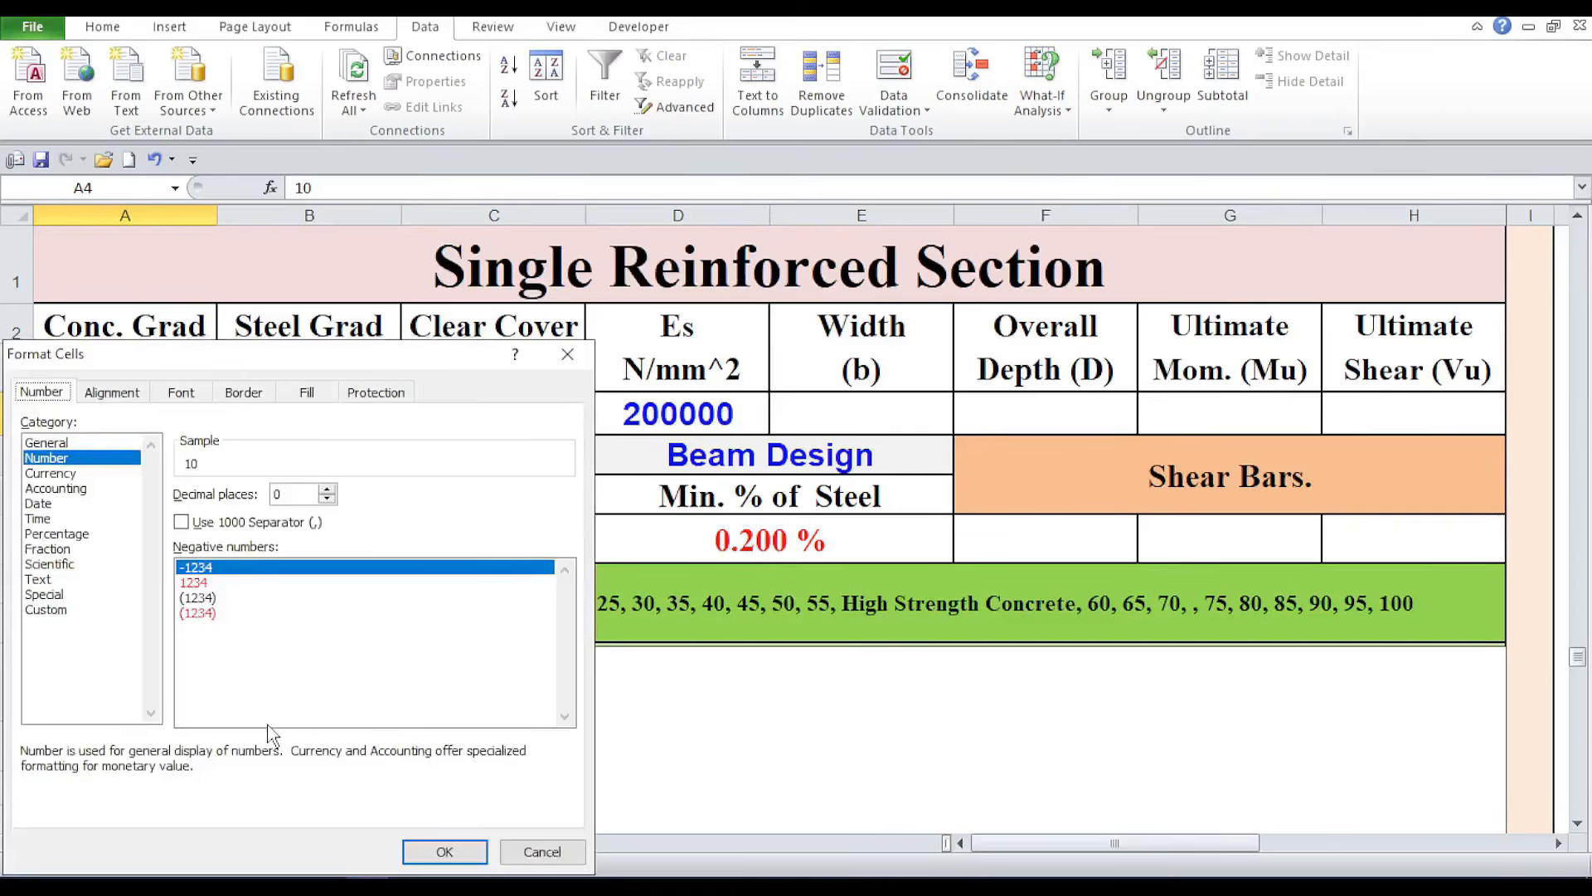
left_click(49, 609)
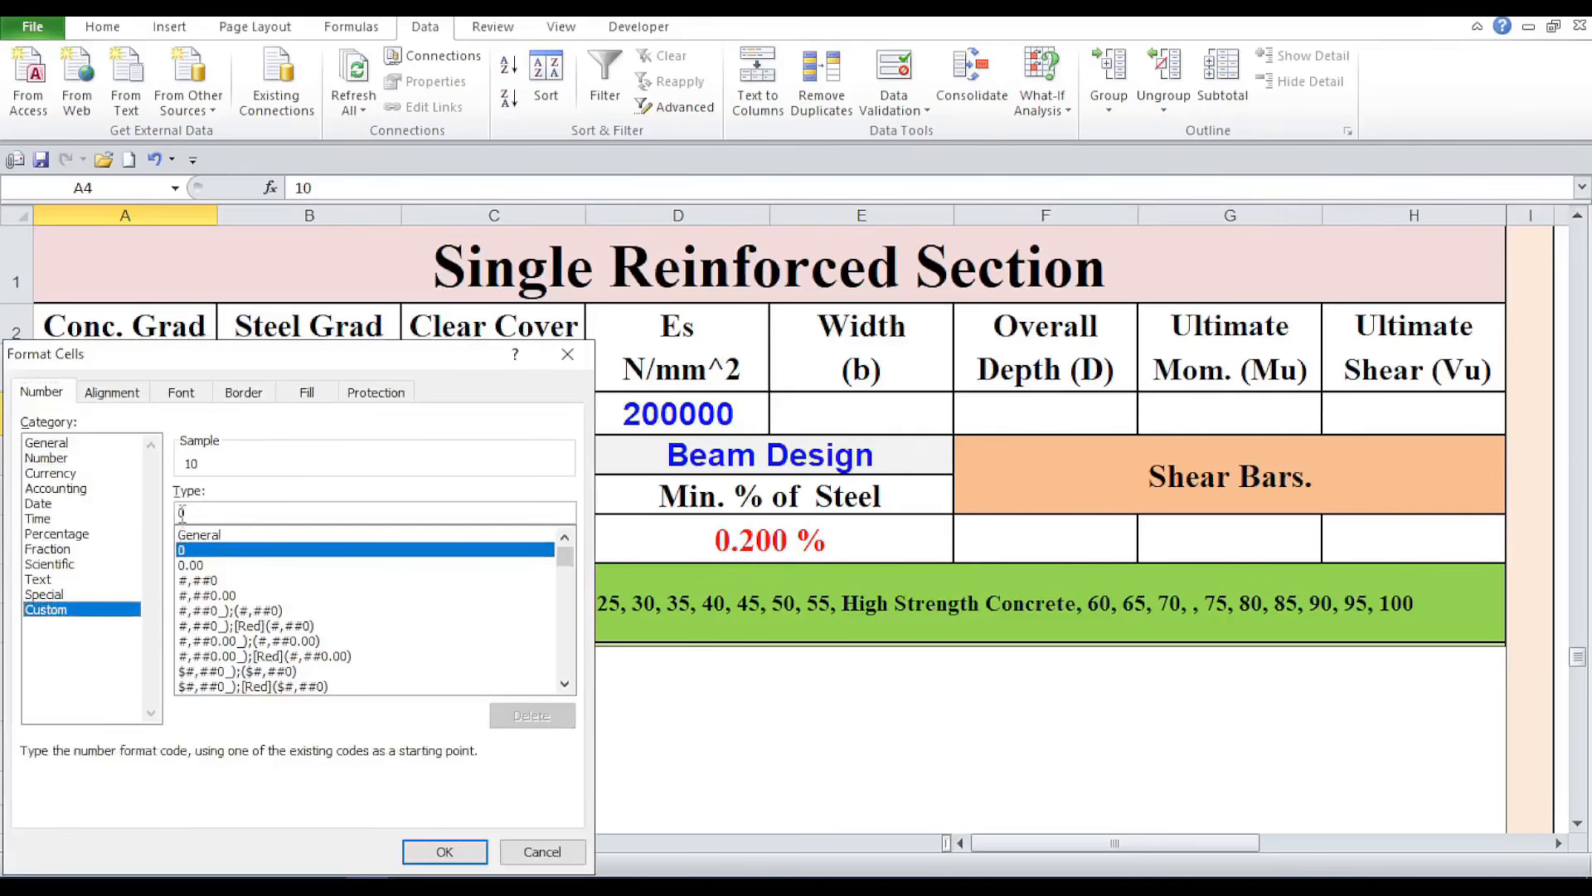
type("\"")
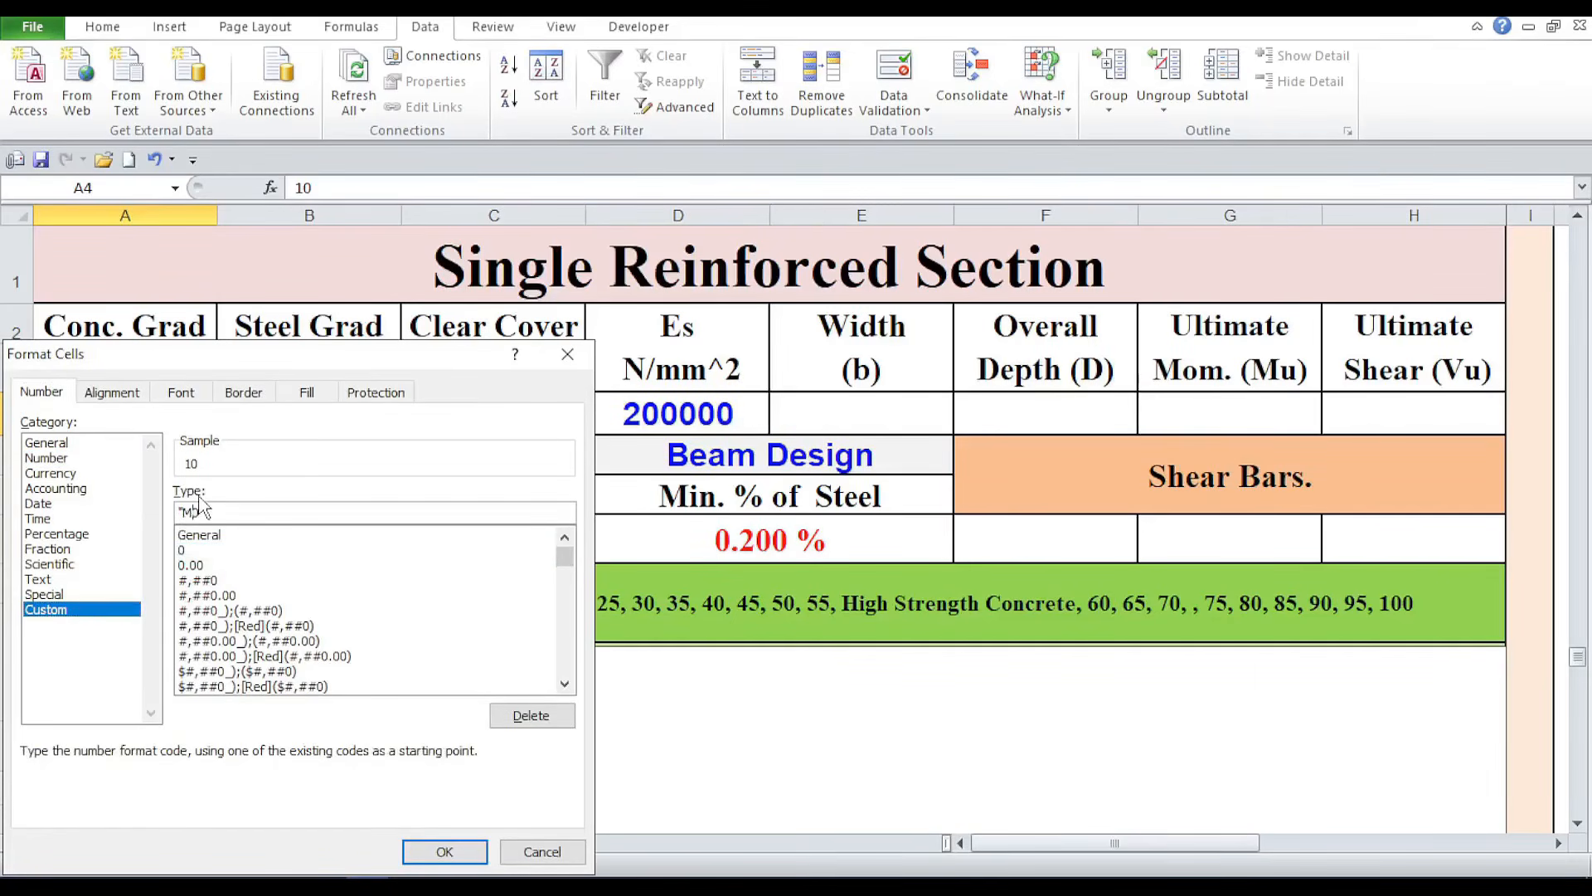
type("M\"0")
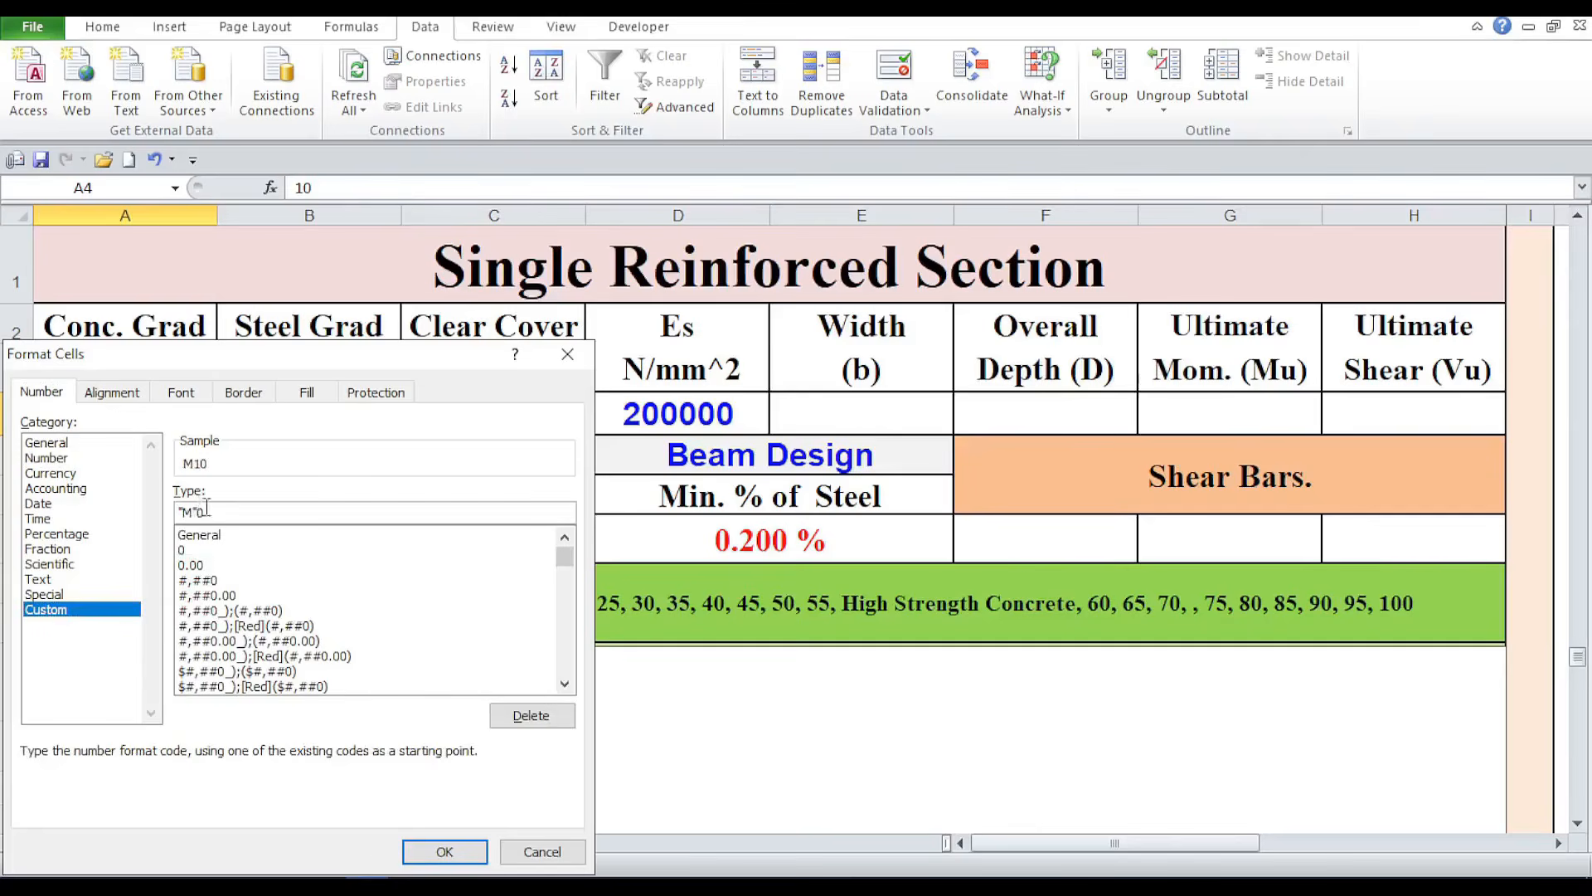
left_click(444, 852)
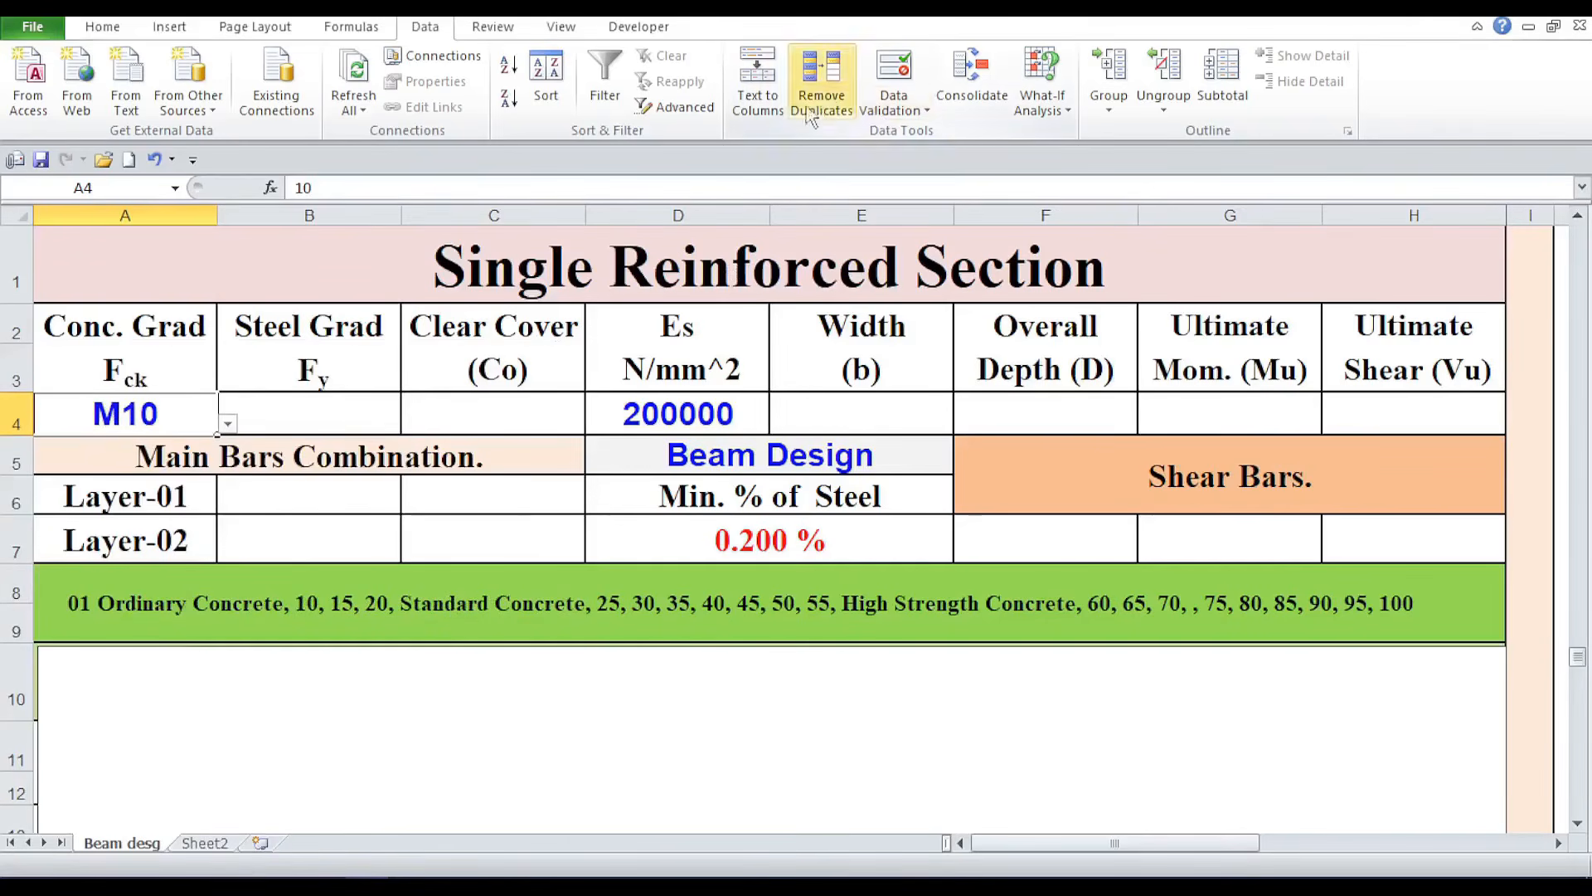
Step: Define a new conditional formatting rule for cell A4 that covers cell values less than or equal to 20
left_click(115, 28)
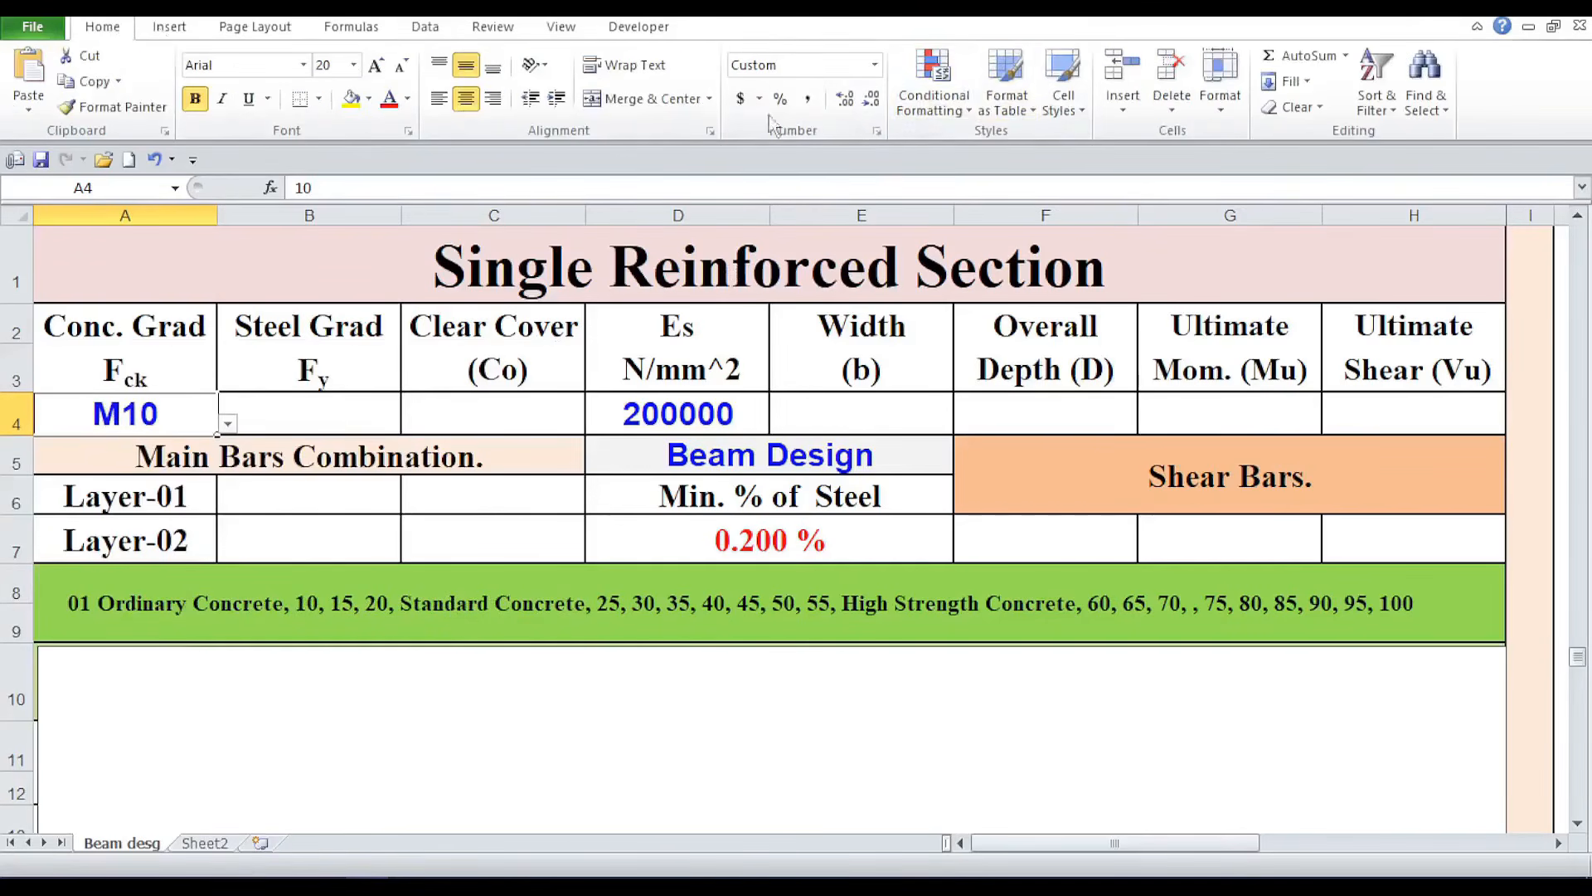
left_click(965, 108)
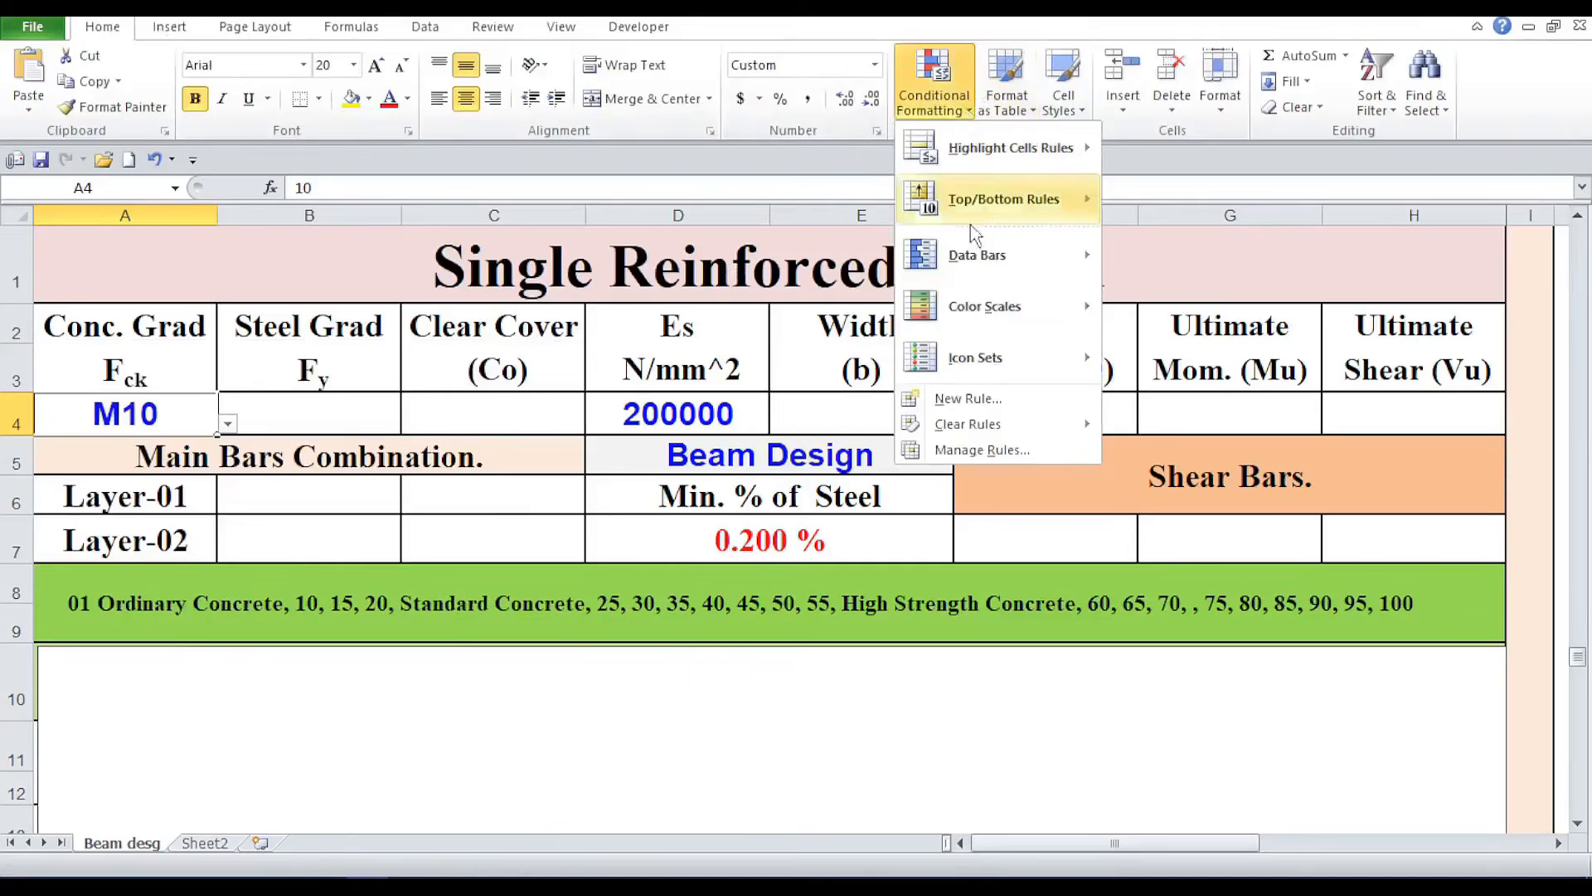
left_click(954, 405)
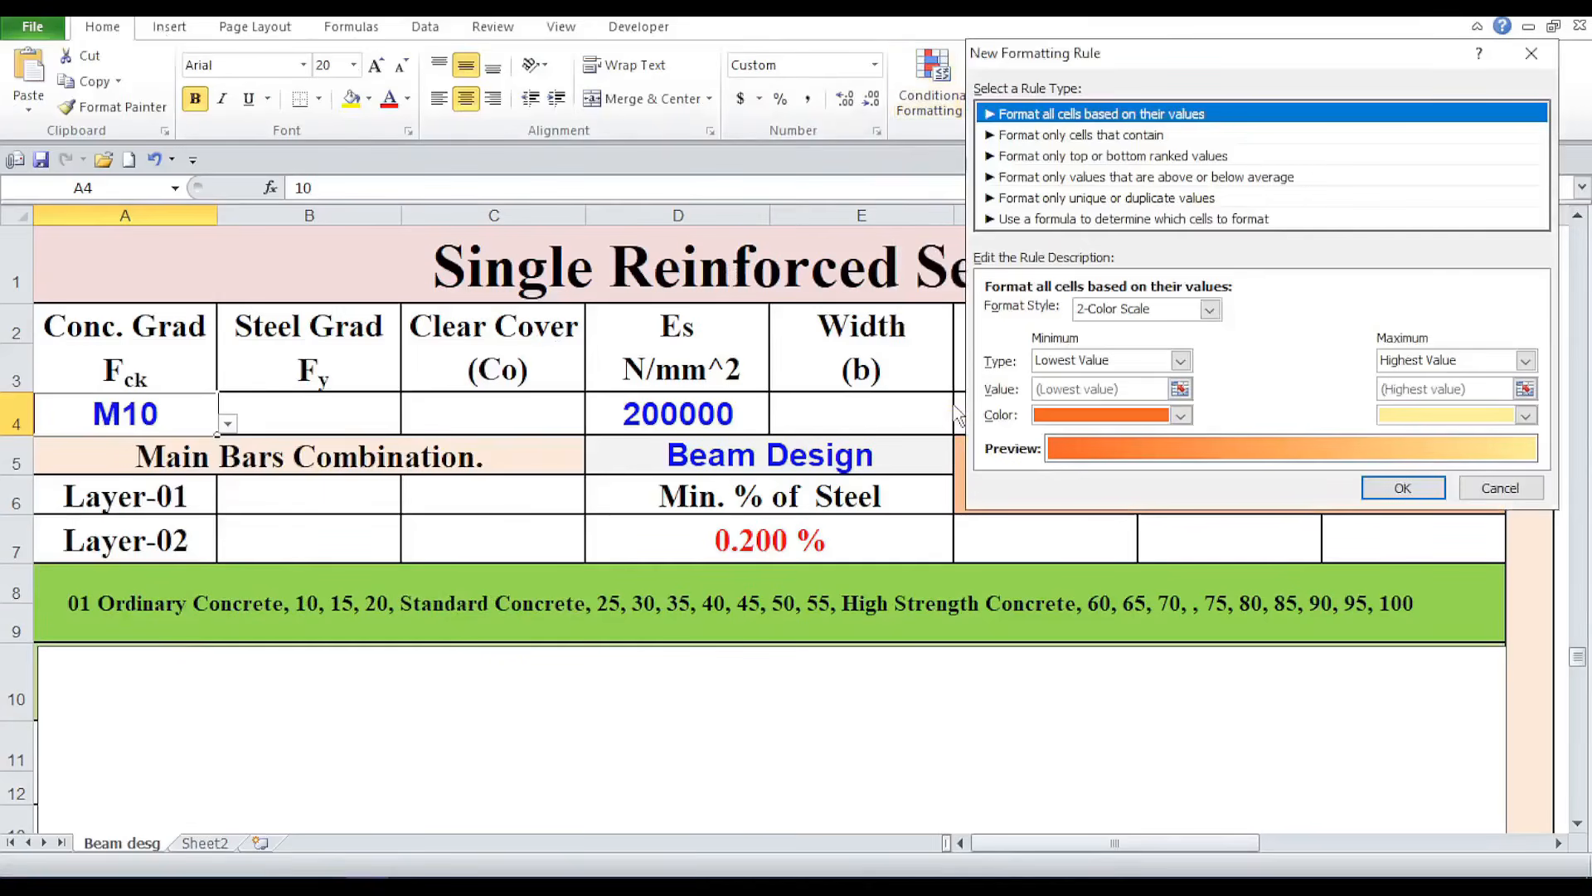
left_click(1069, 136)
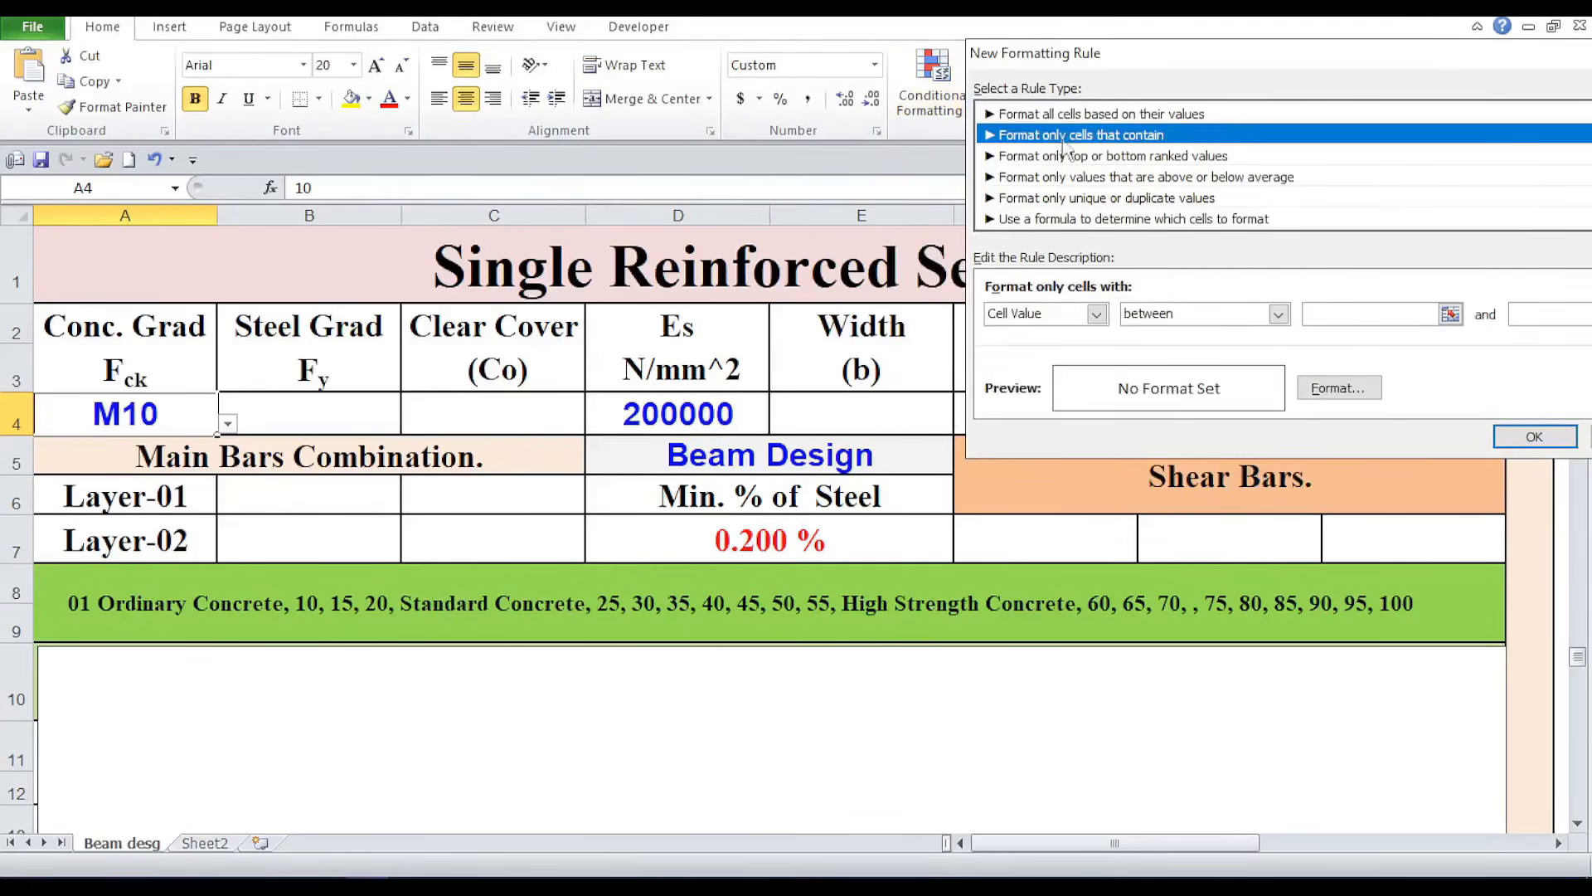
left_click(1279, 314)
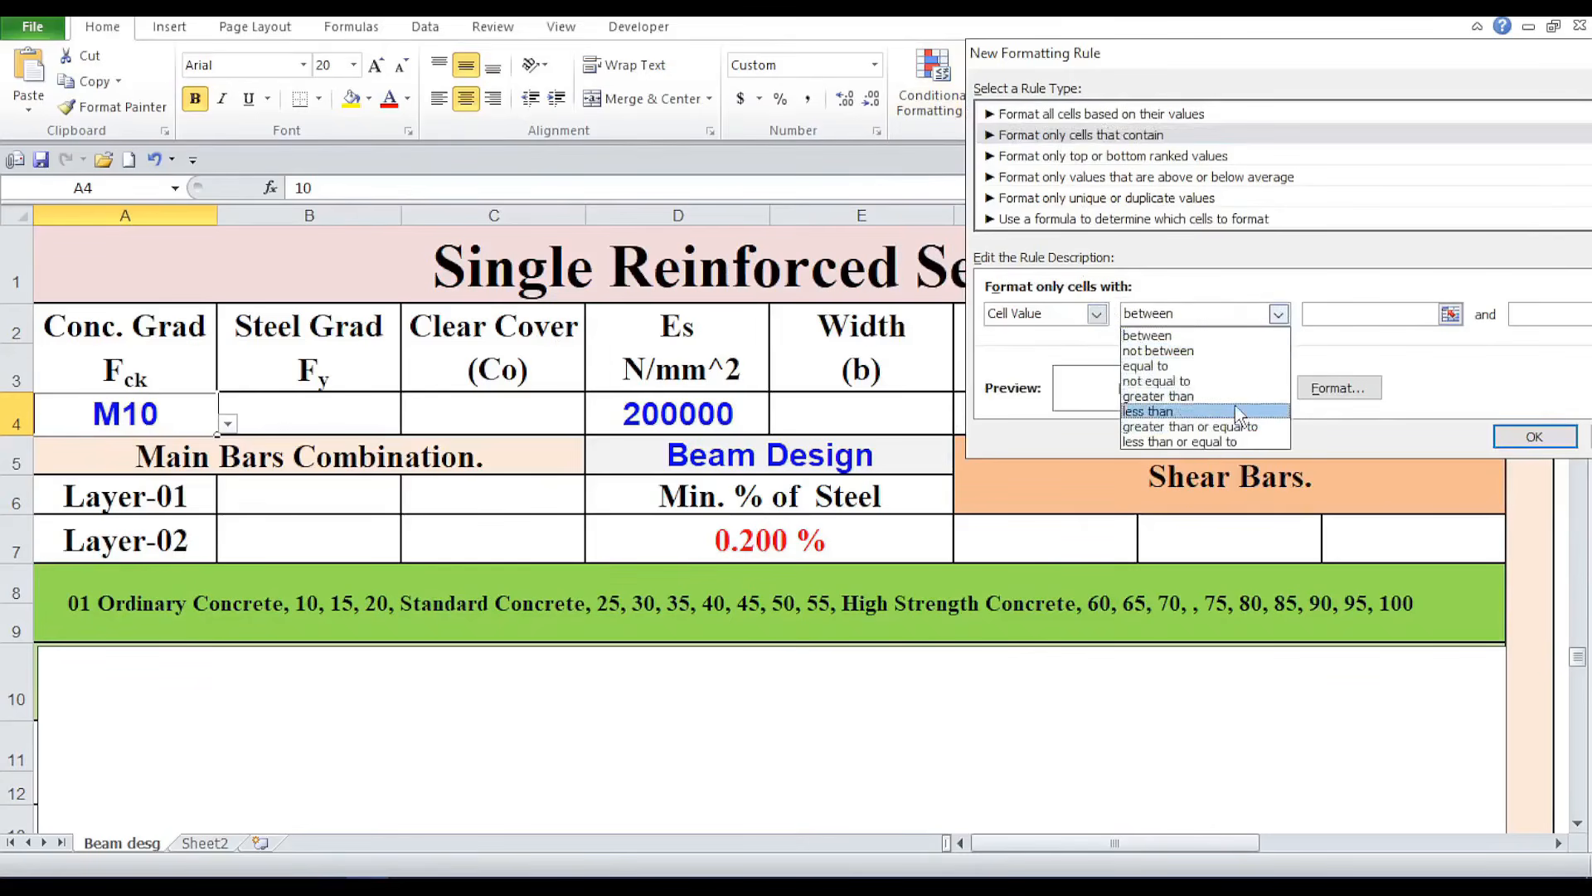
left_click(1235, 441)
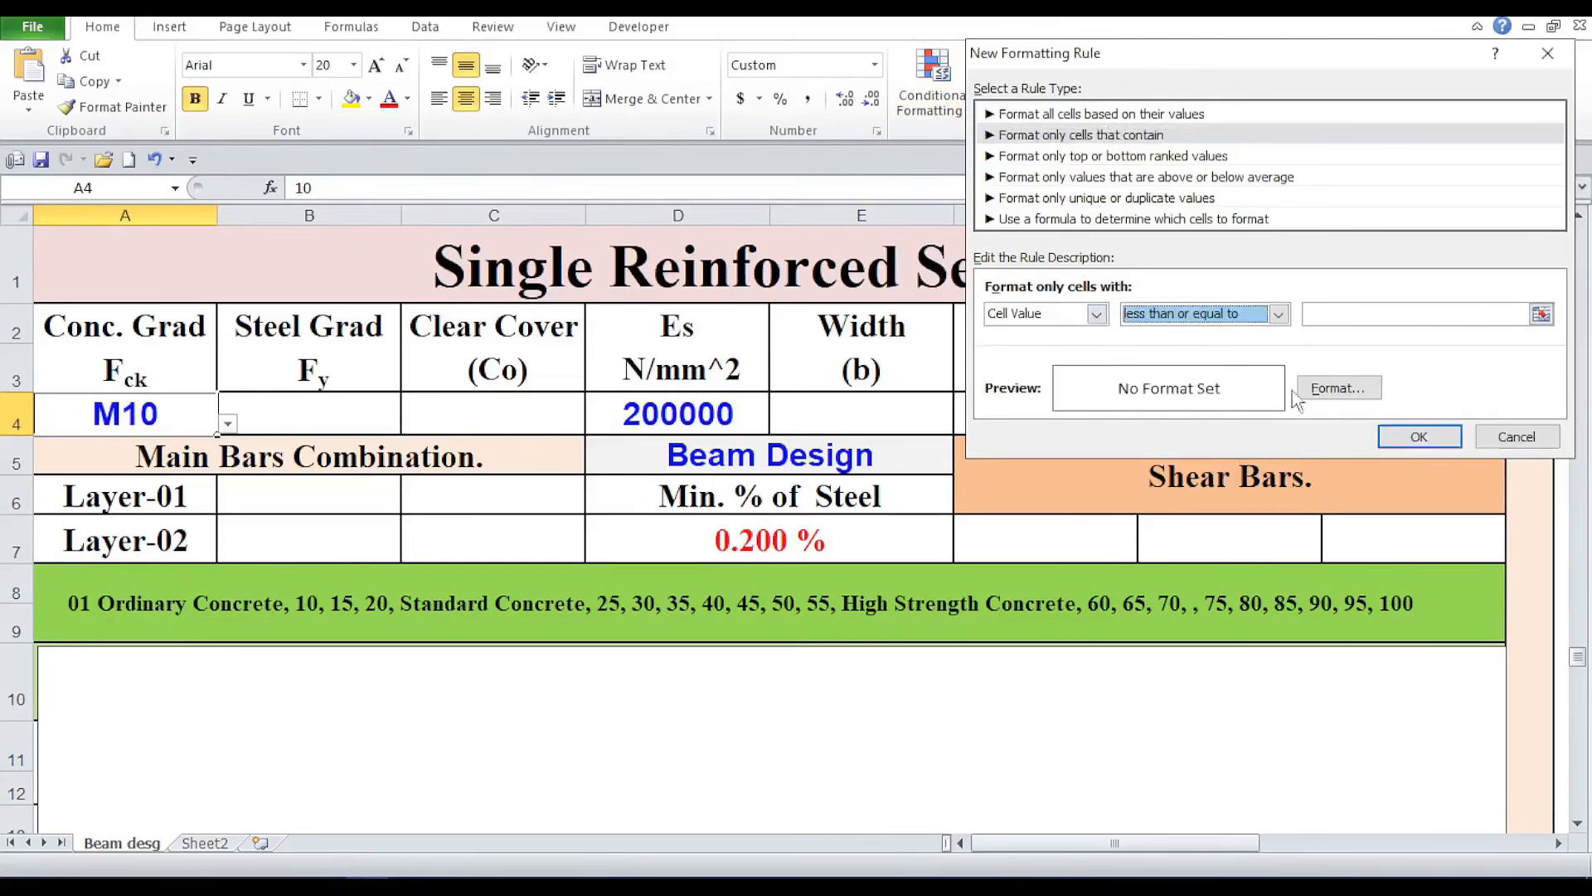
left_click(1350, 311)
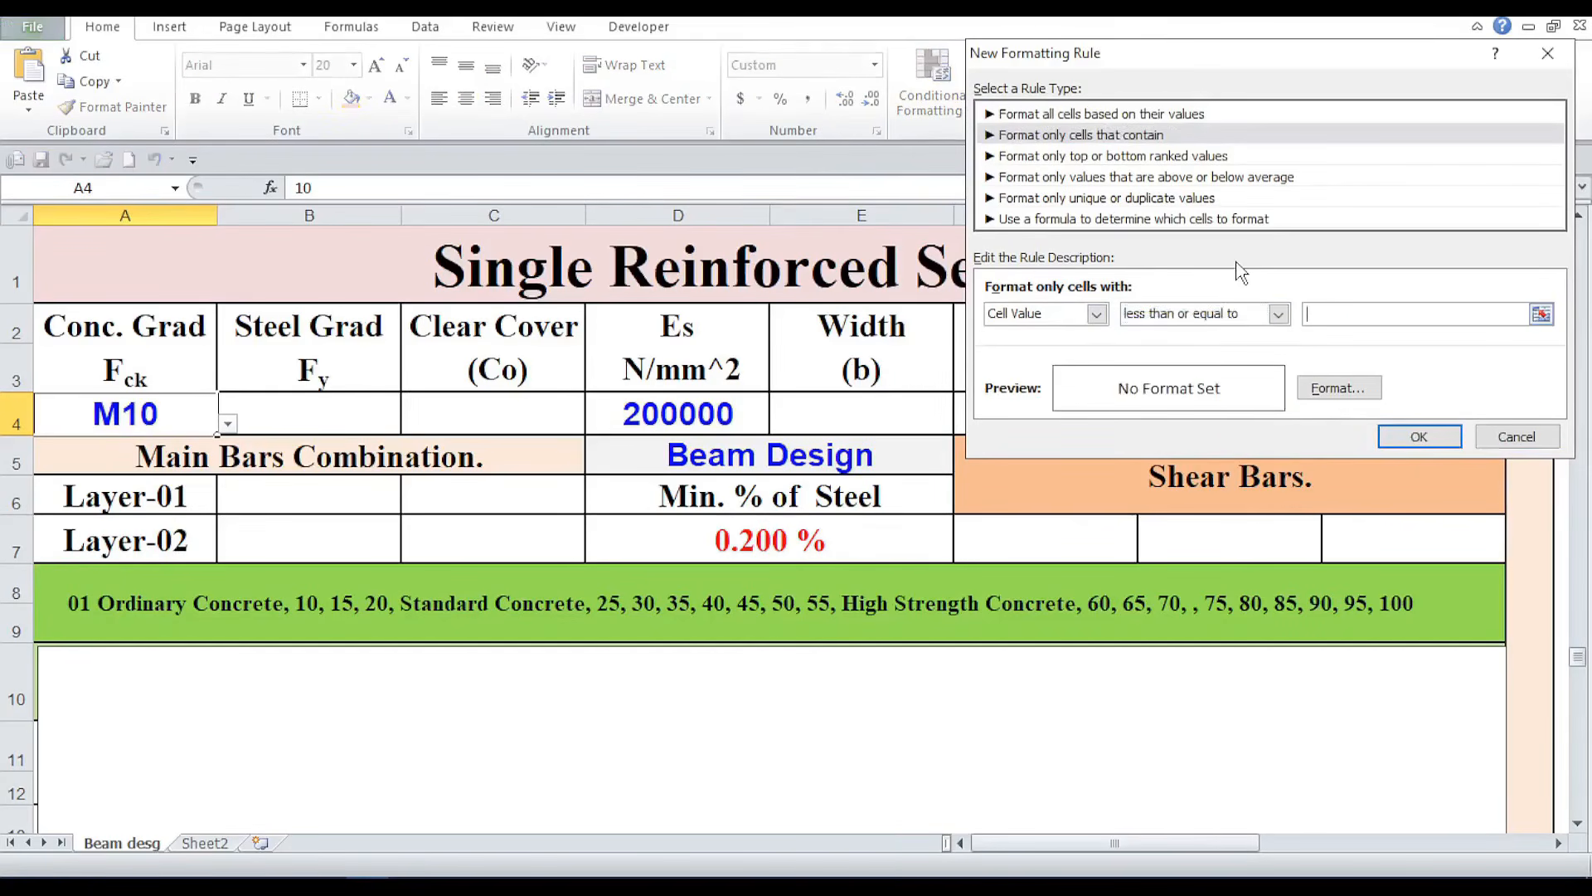
type("20")
Step: Give the conditional formatting rule a yellow fill and apply it to cell A4
left_click(1338, 387)
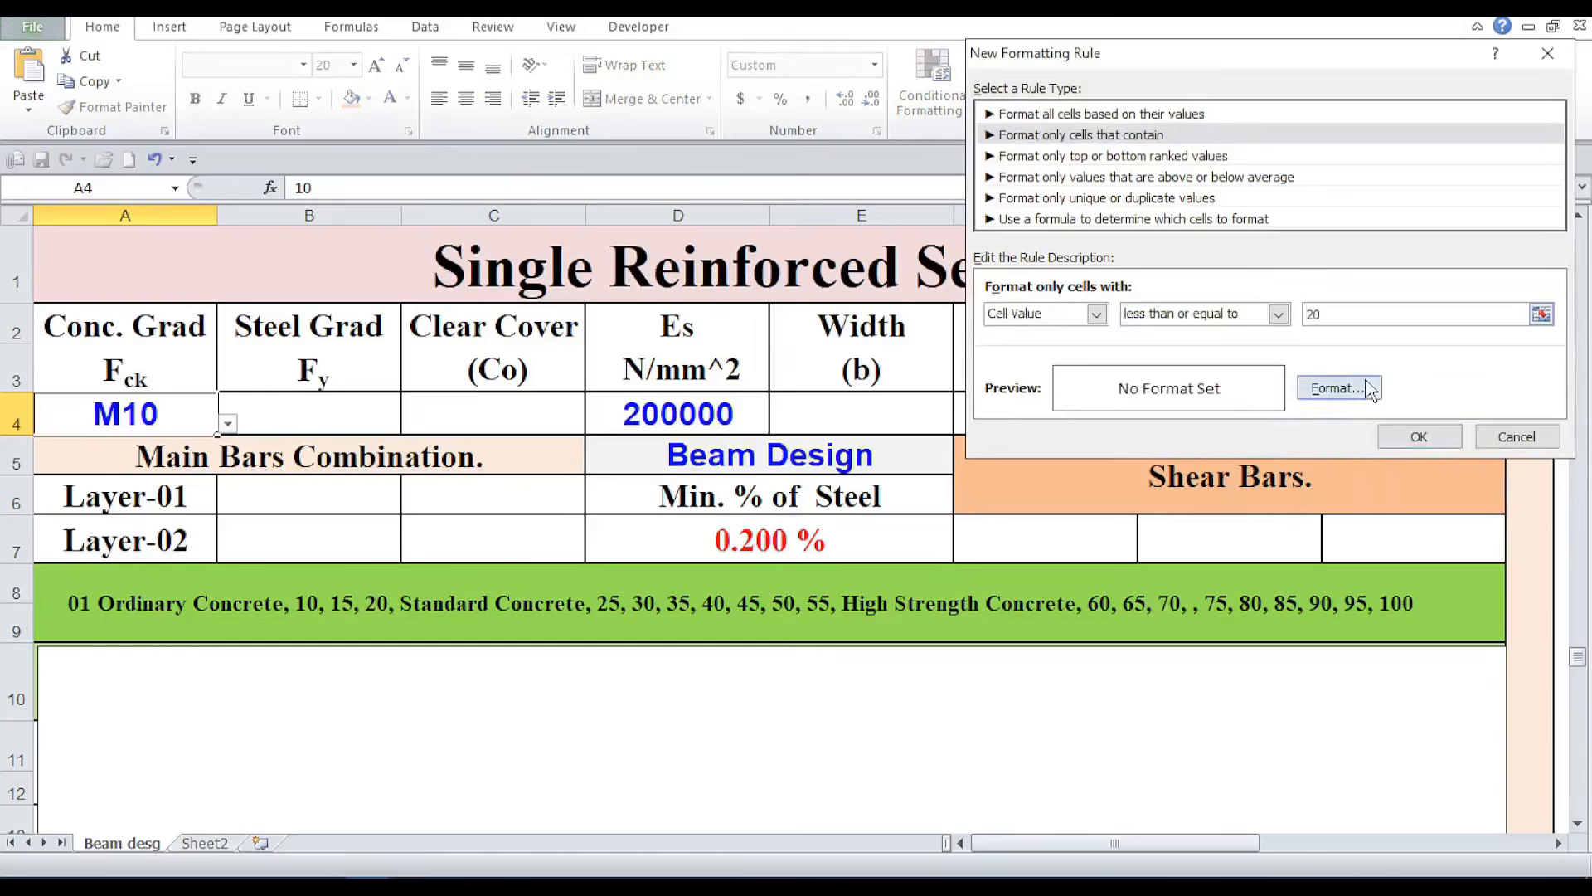
left_click(1194, 36)
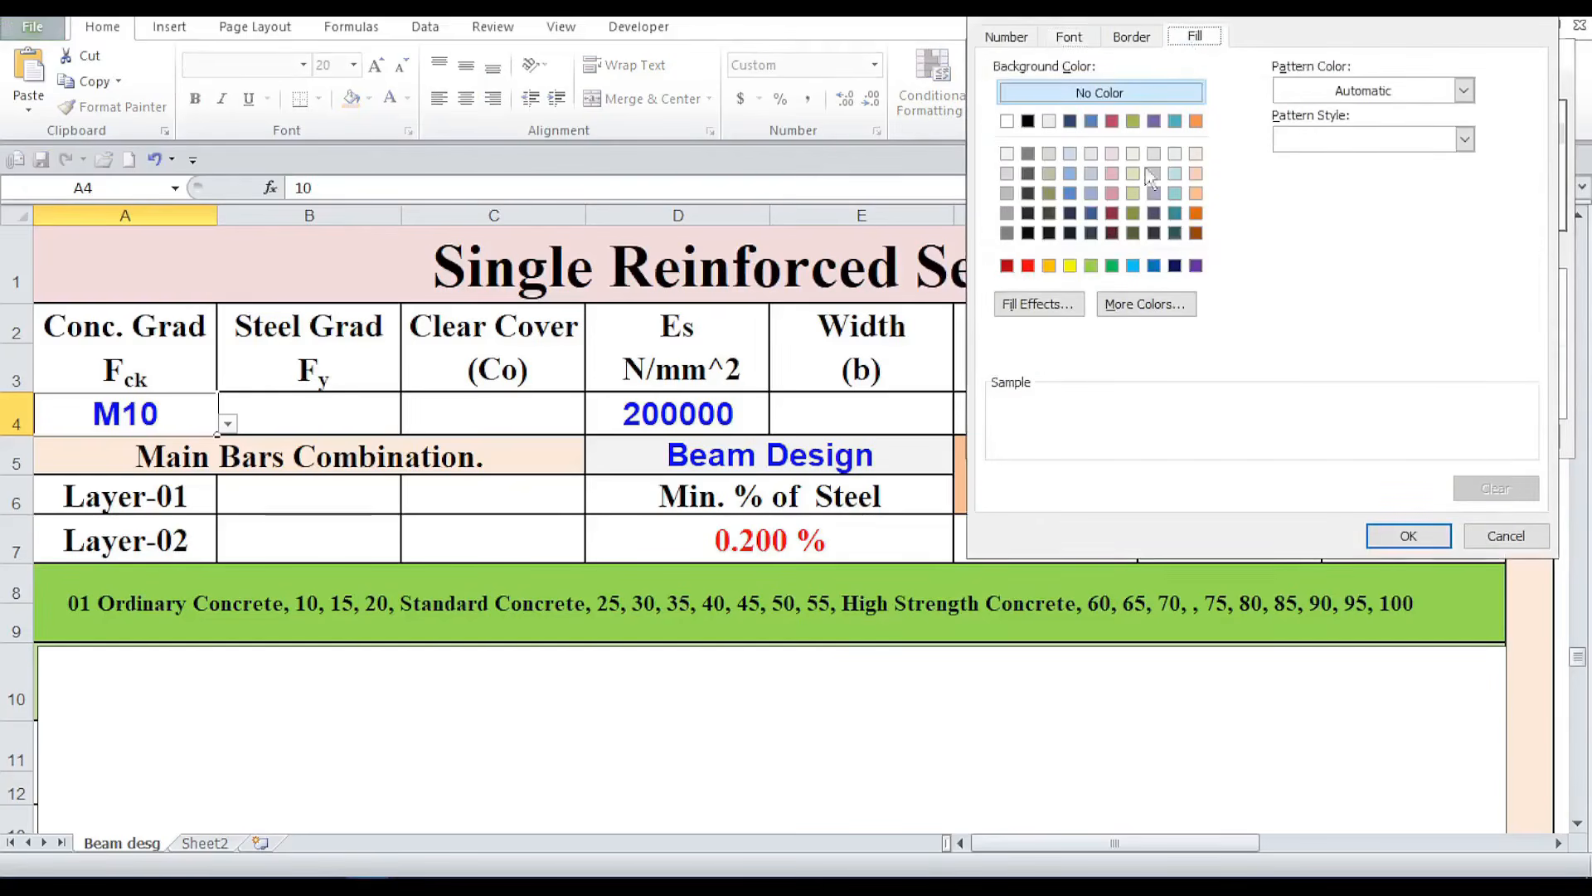
left_click(1070, 265)
left_click(1408, 535)
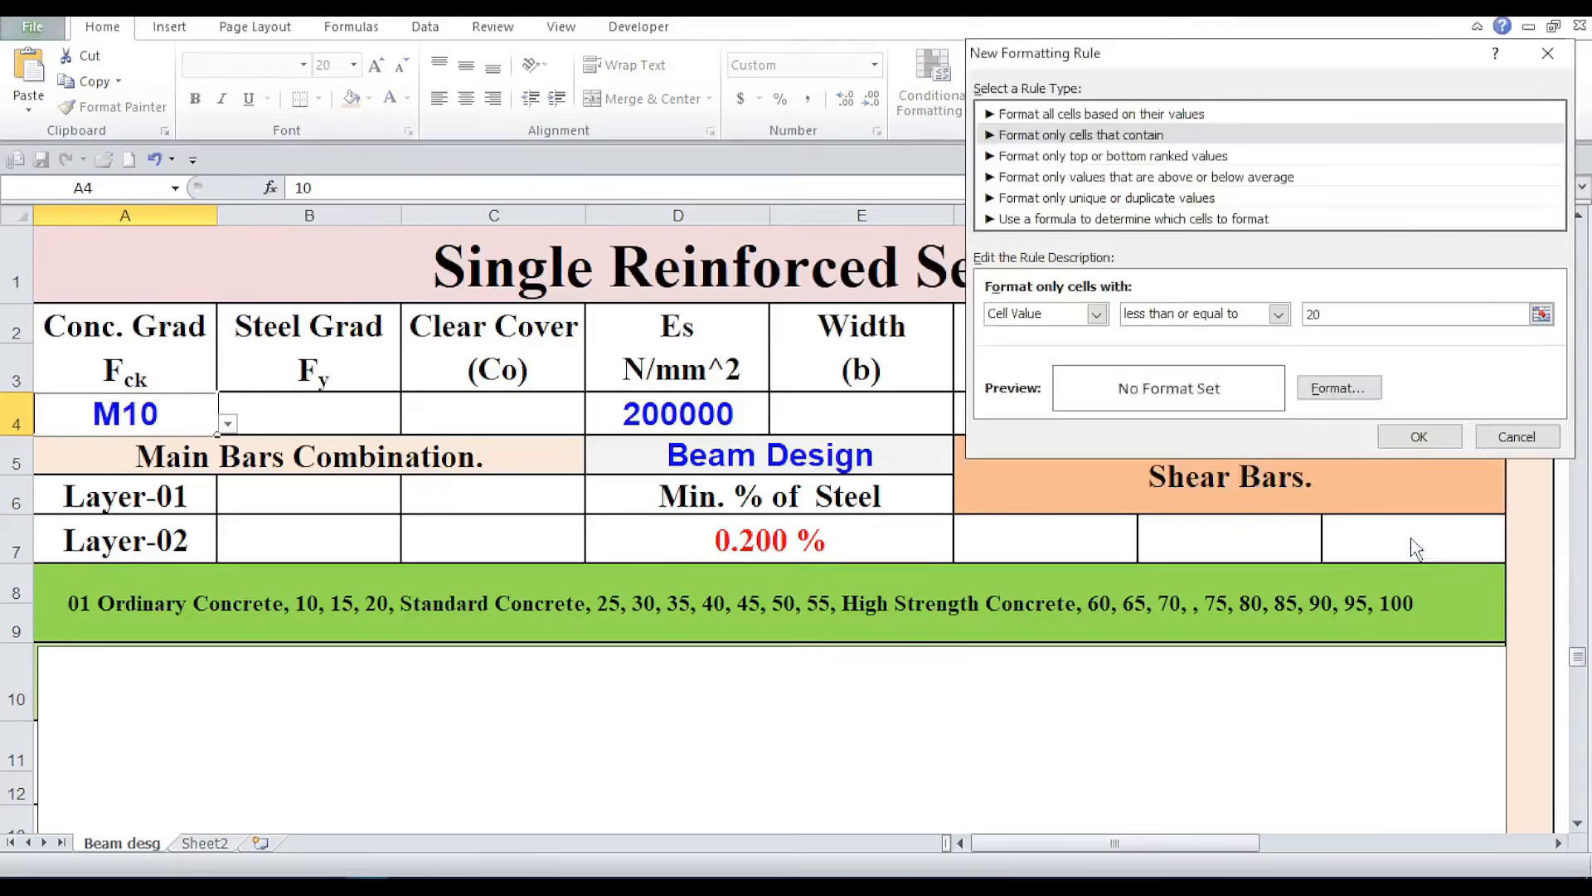
left_click(1416, 435)
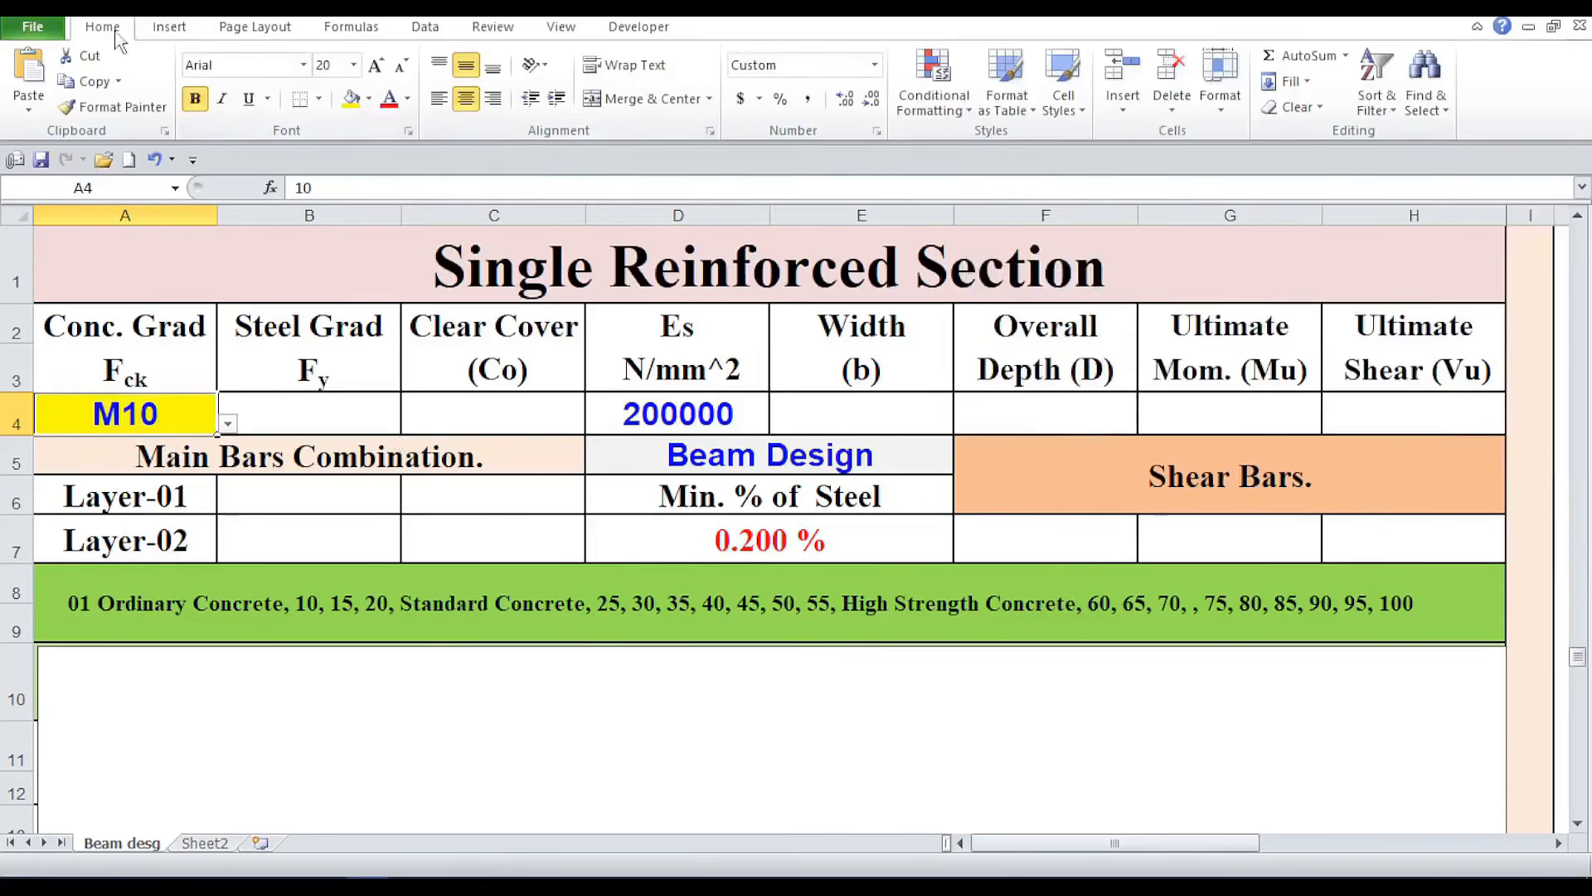
Step: Set the regular fill of cell A4 to a bright green from the additional standard colors
left_click(369, 99)
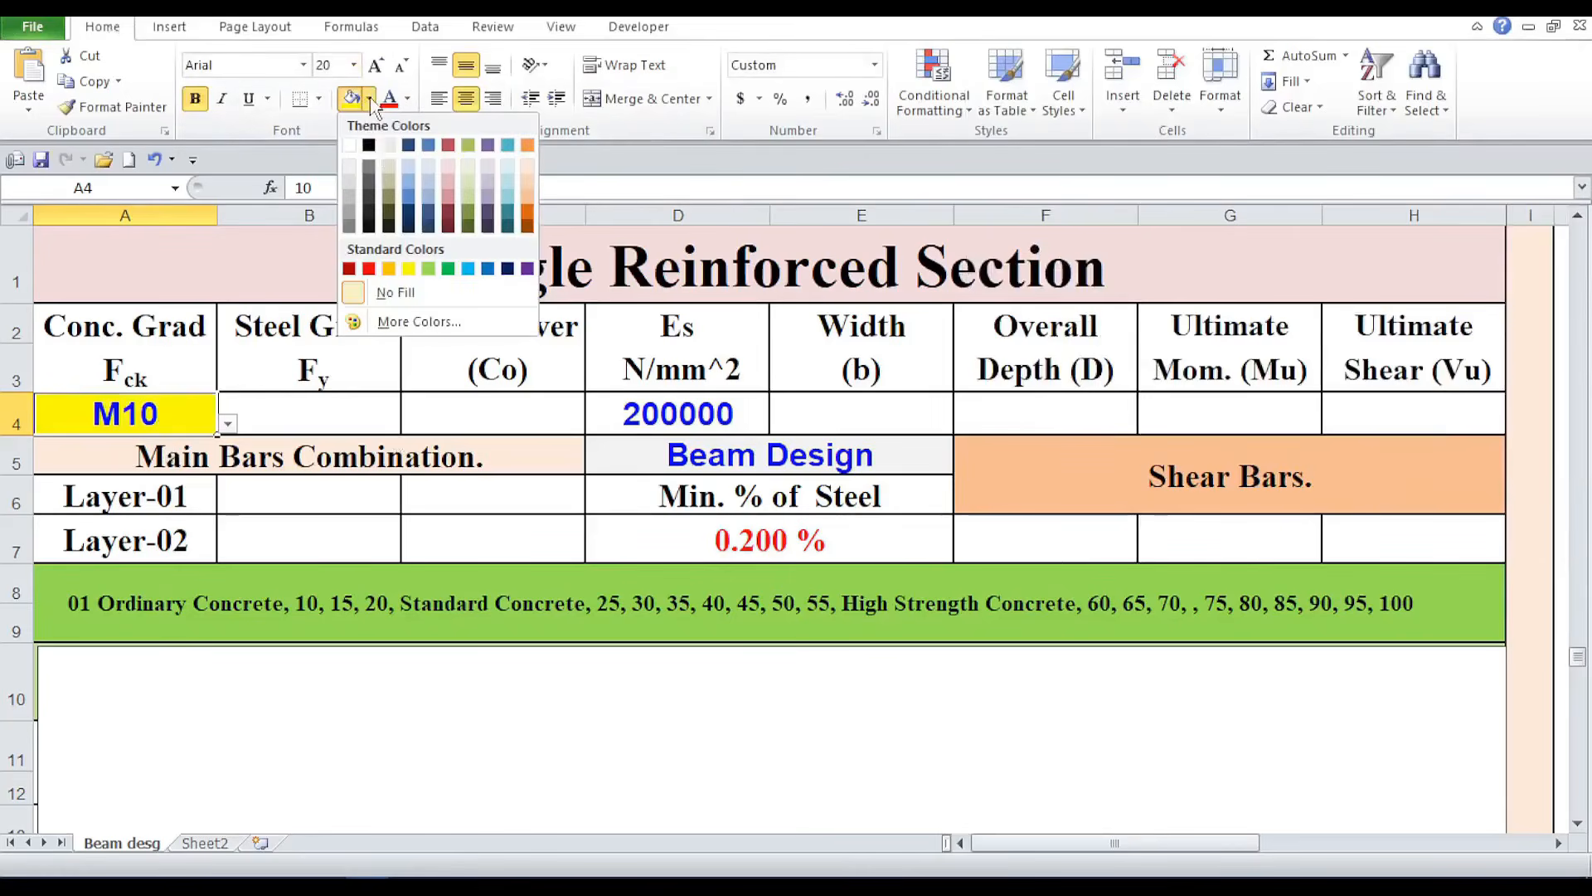
left_click(421, 323)
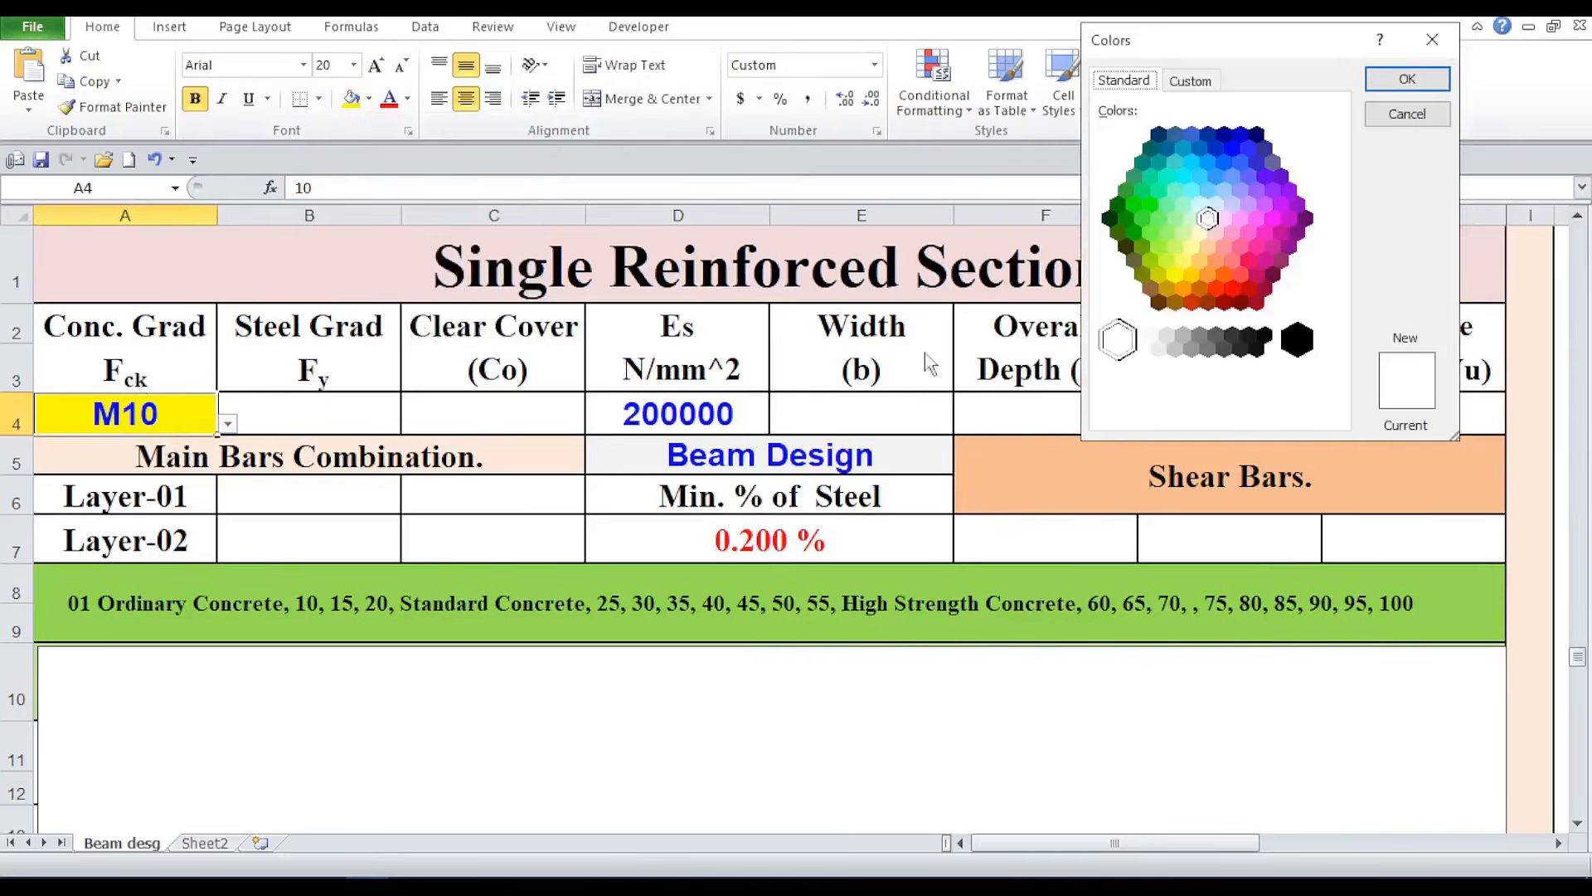
left_click(1155, 216)
left_click(1407, 78)
left_click(569, 668)
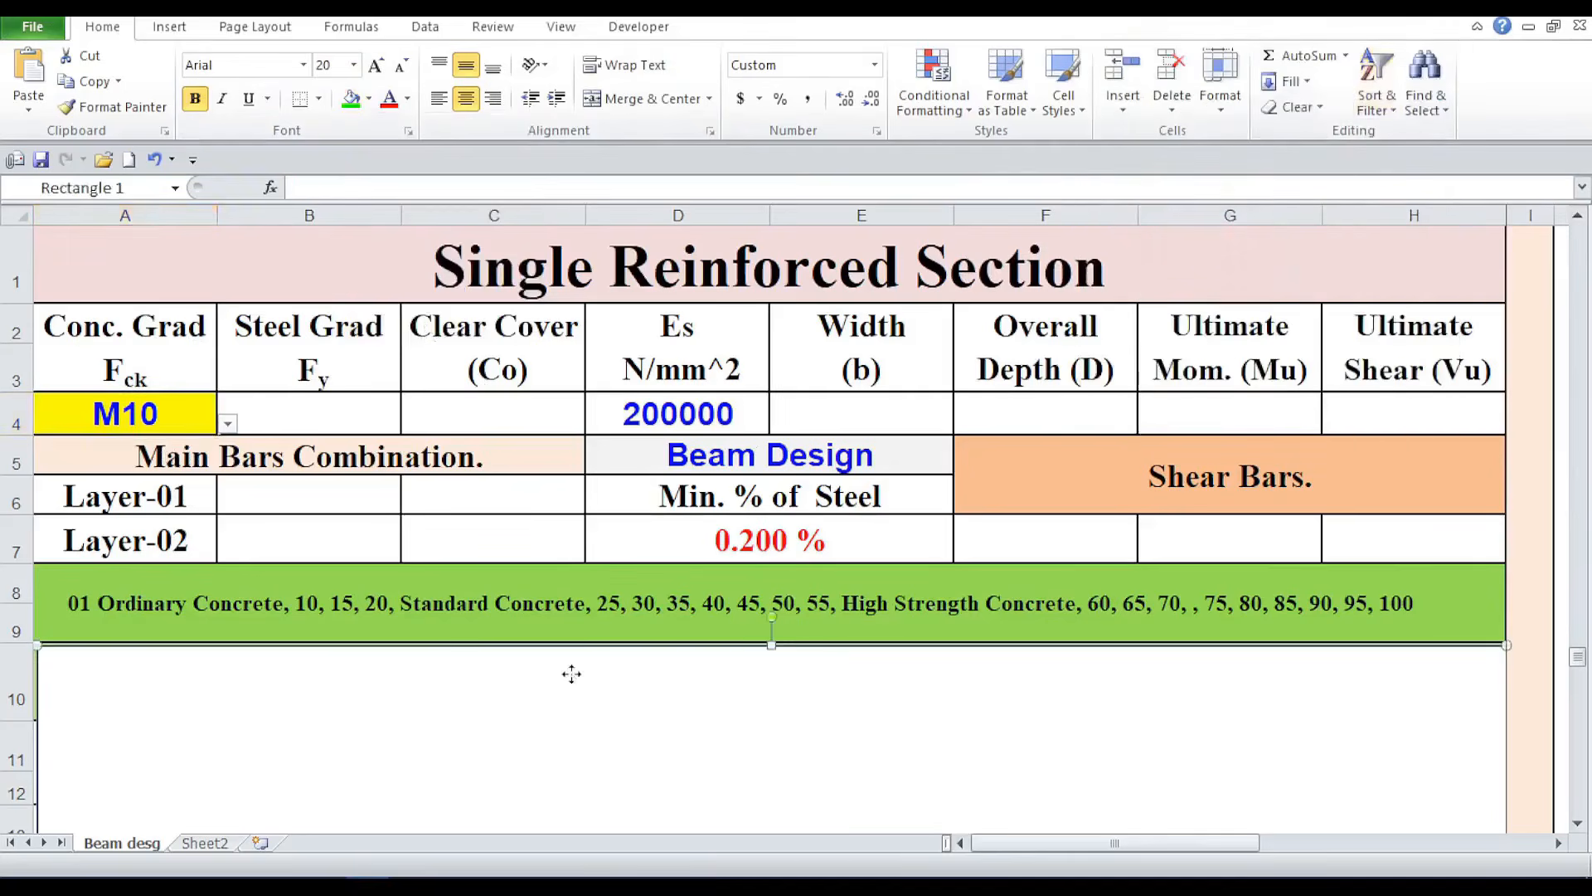
Step: Test the fill colors of cell A4 with grades 25 and 20, set the grade back to 25, and save the workbook
left_click(226, 424)
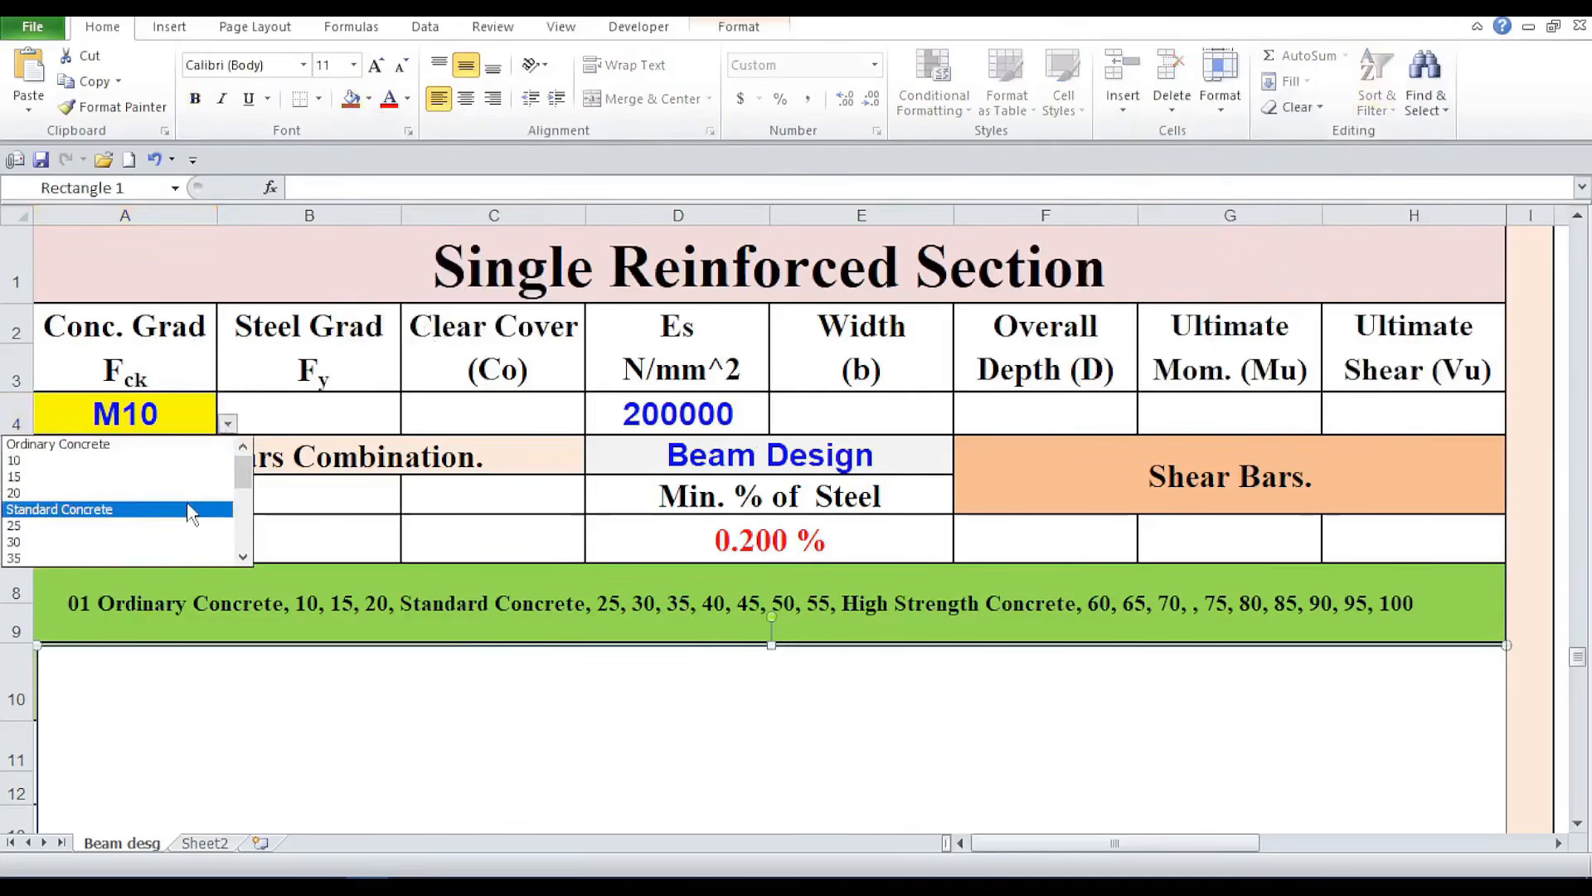
left_click(196, 526)
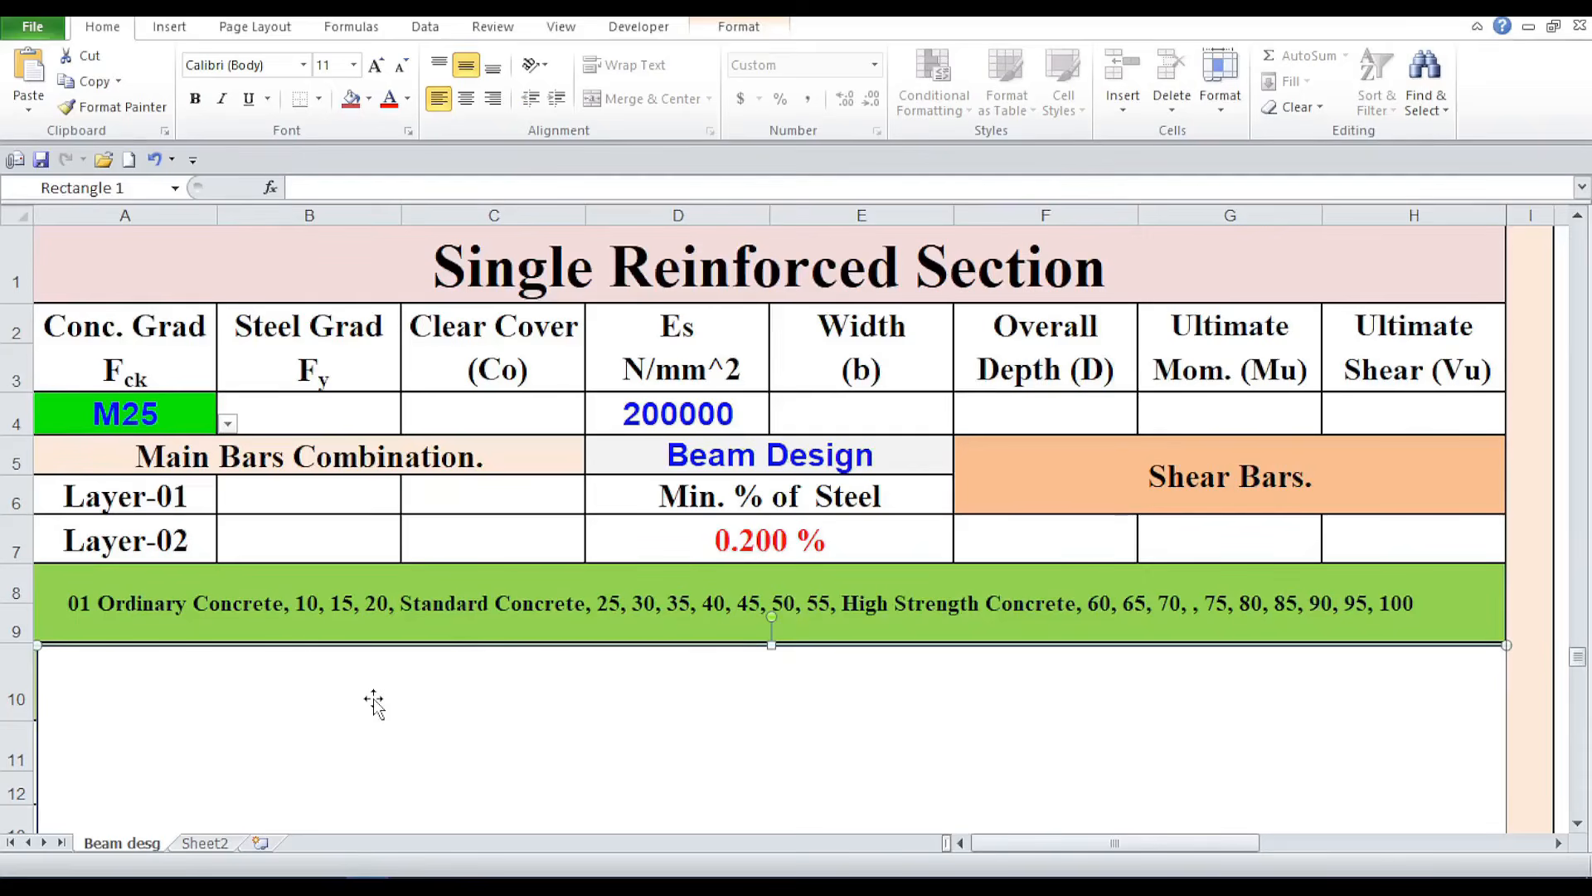
left_click(228, 424)
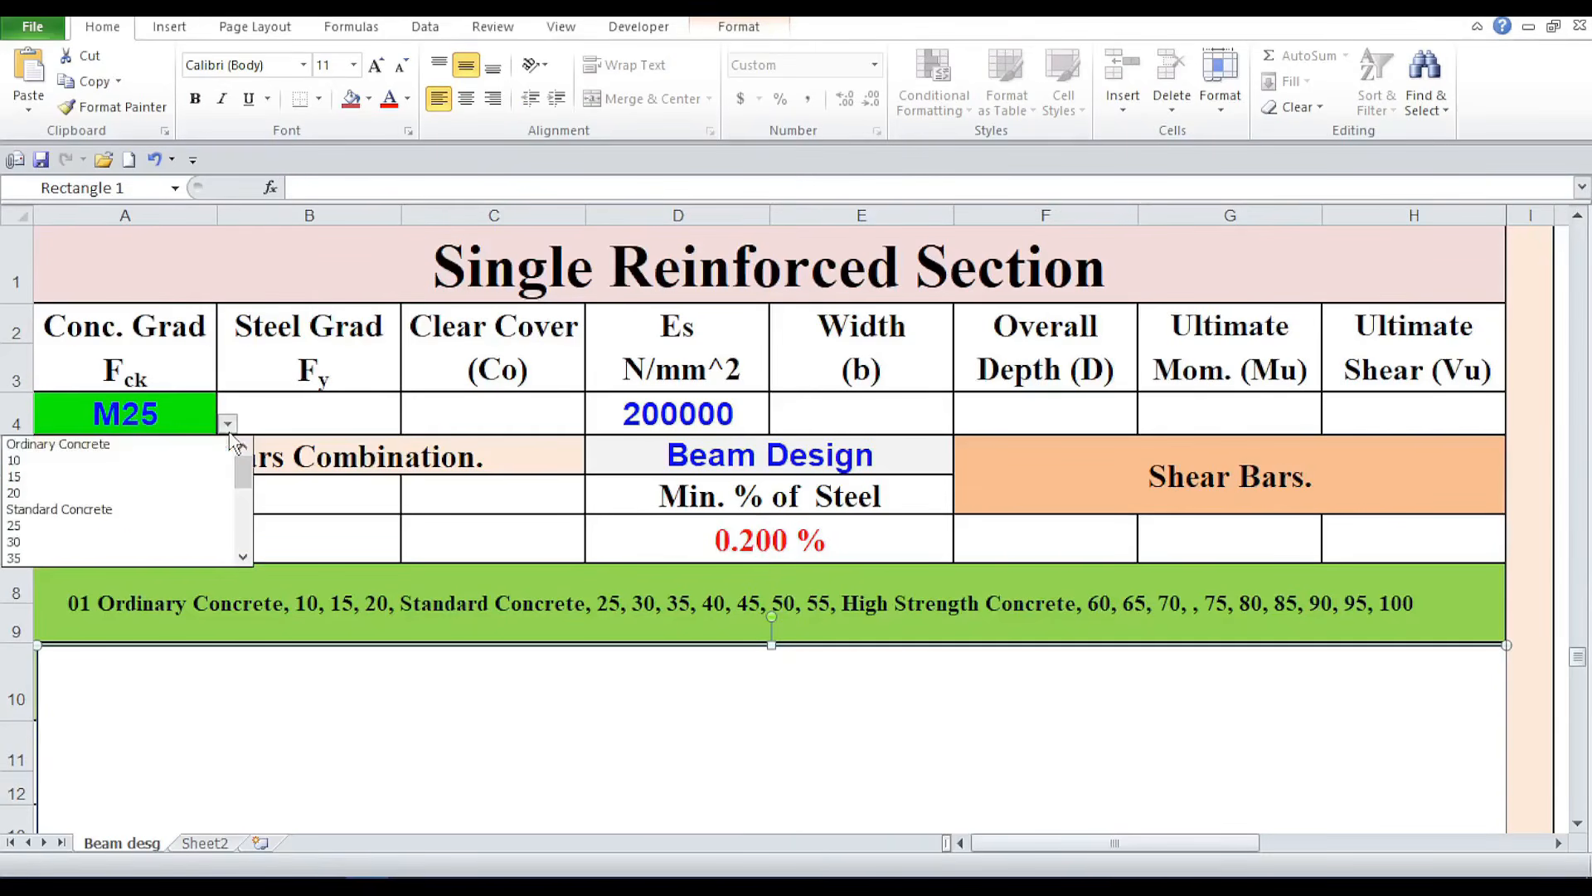
left_click(190, 496)
left_click(231, 427)
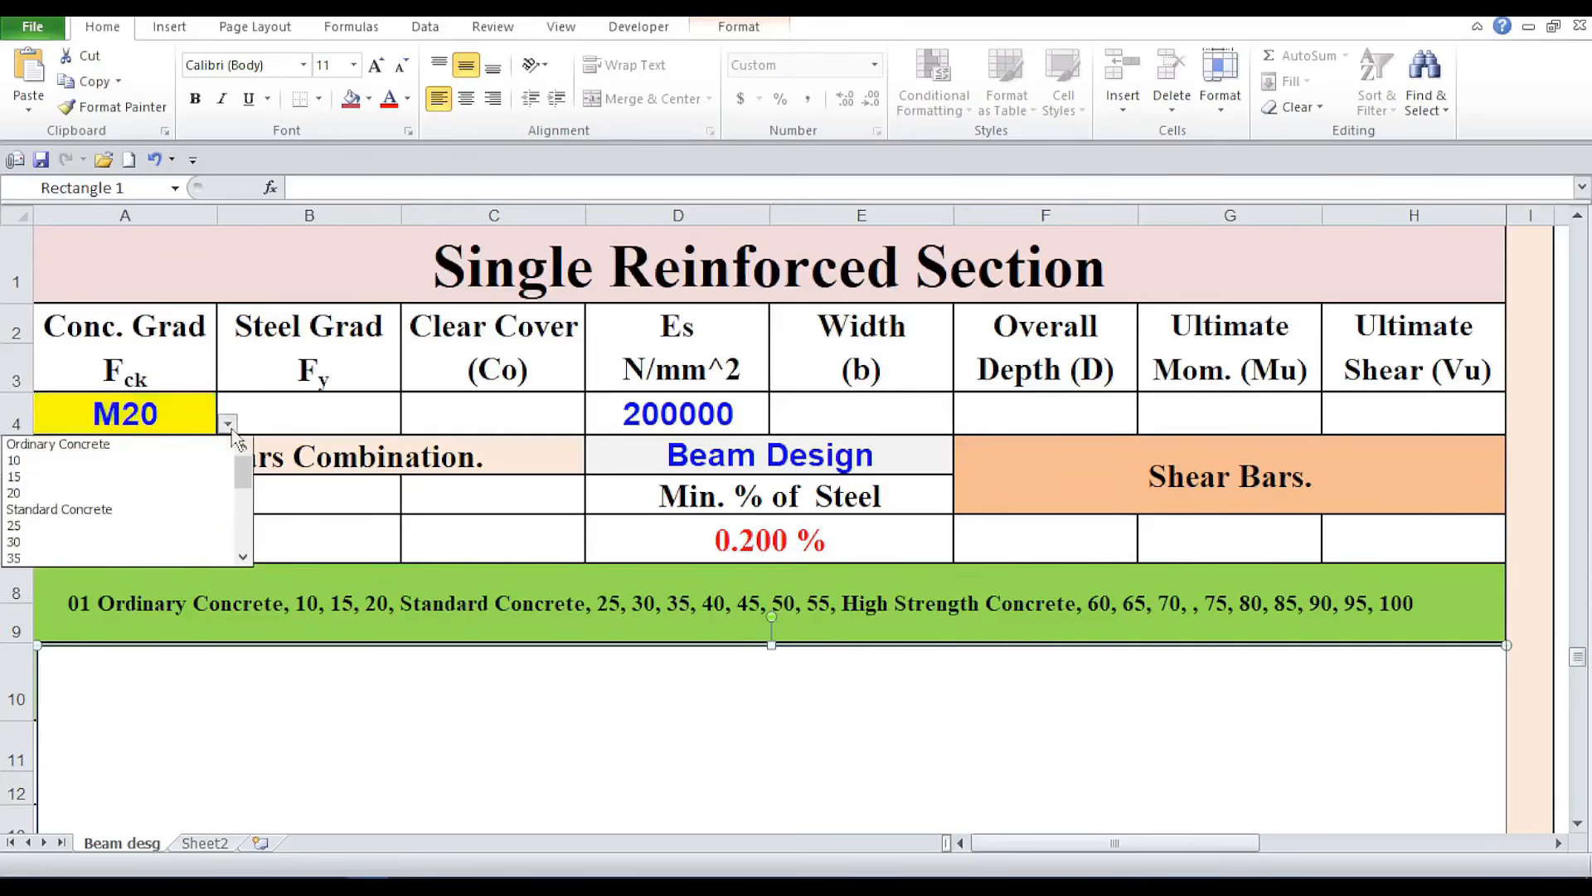
left_click(168, 526)
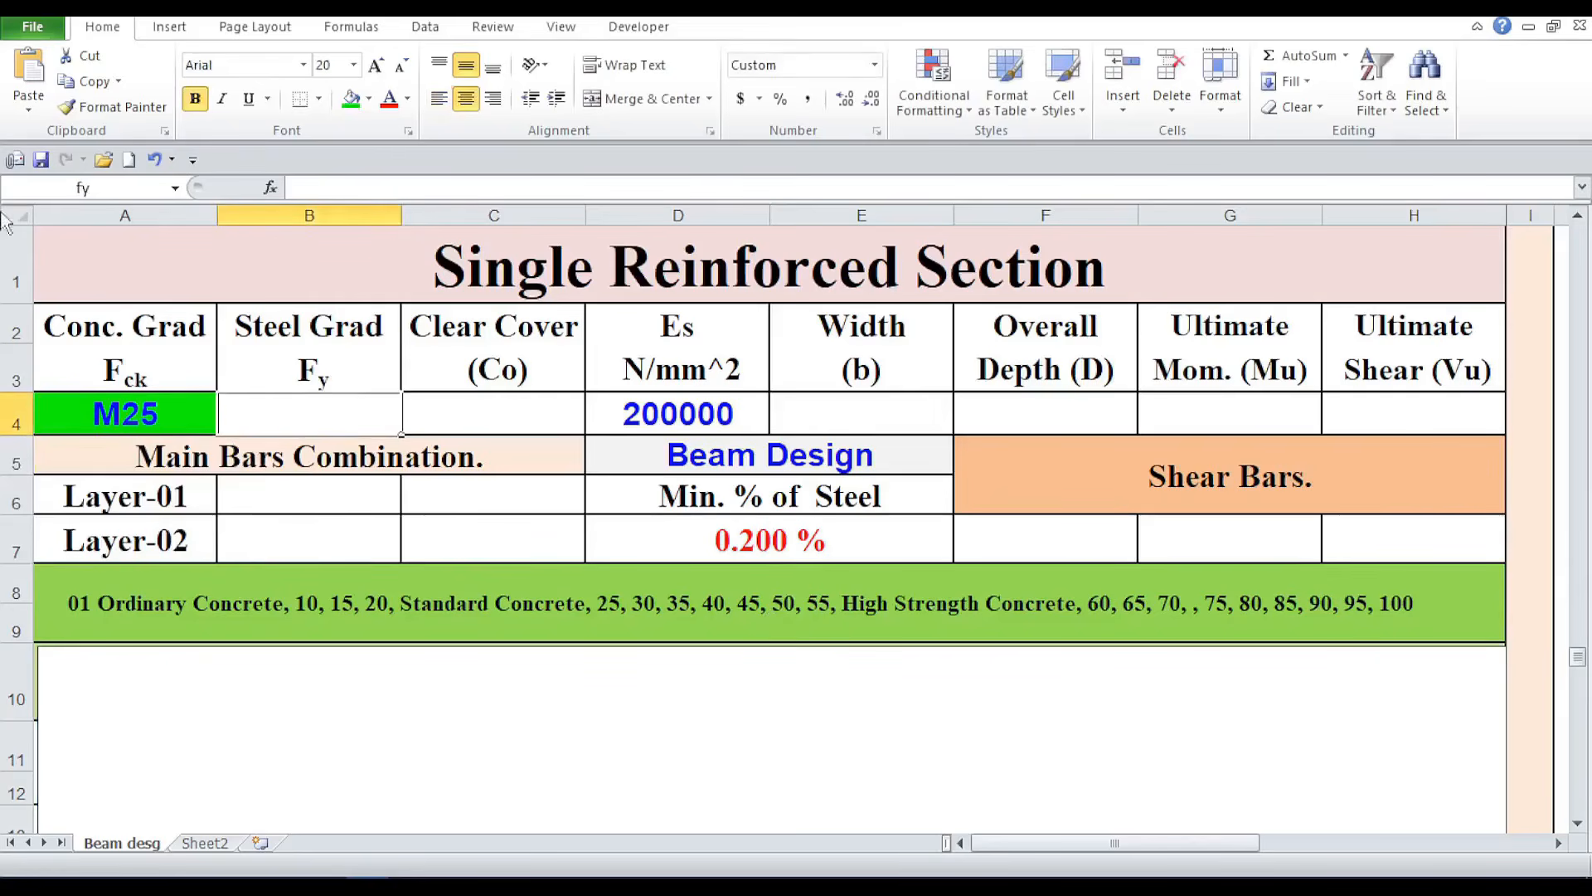
left_click(39, 159)
Step: Choose the 02 Mild Steel and High Strength Deformed Bars entry for the merged green cell A8 from its list
left_click(1485, 603)
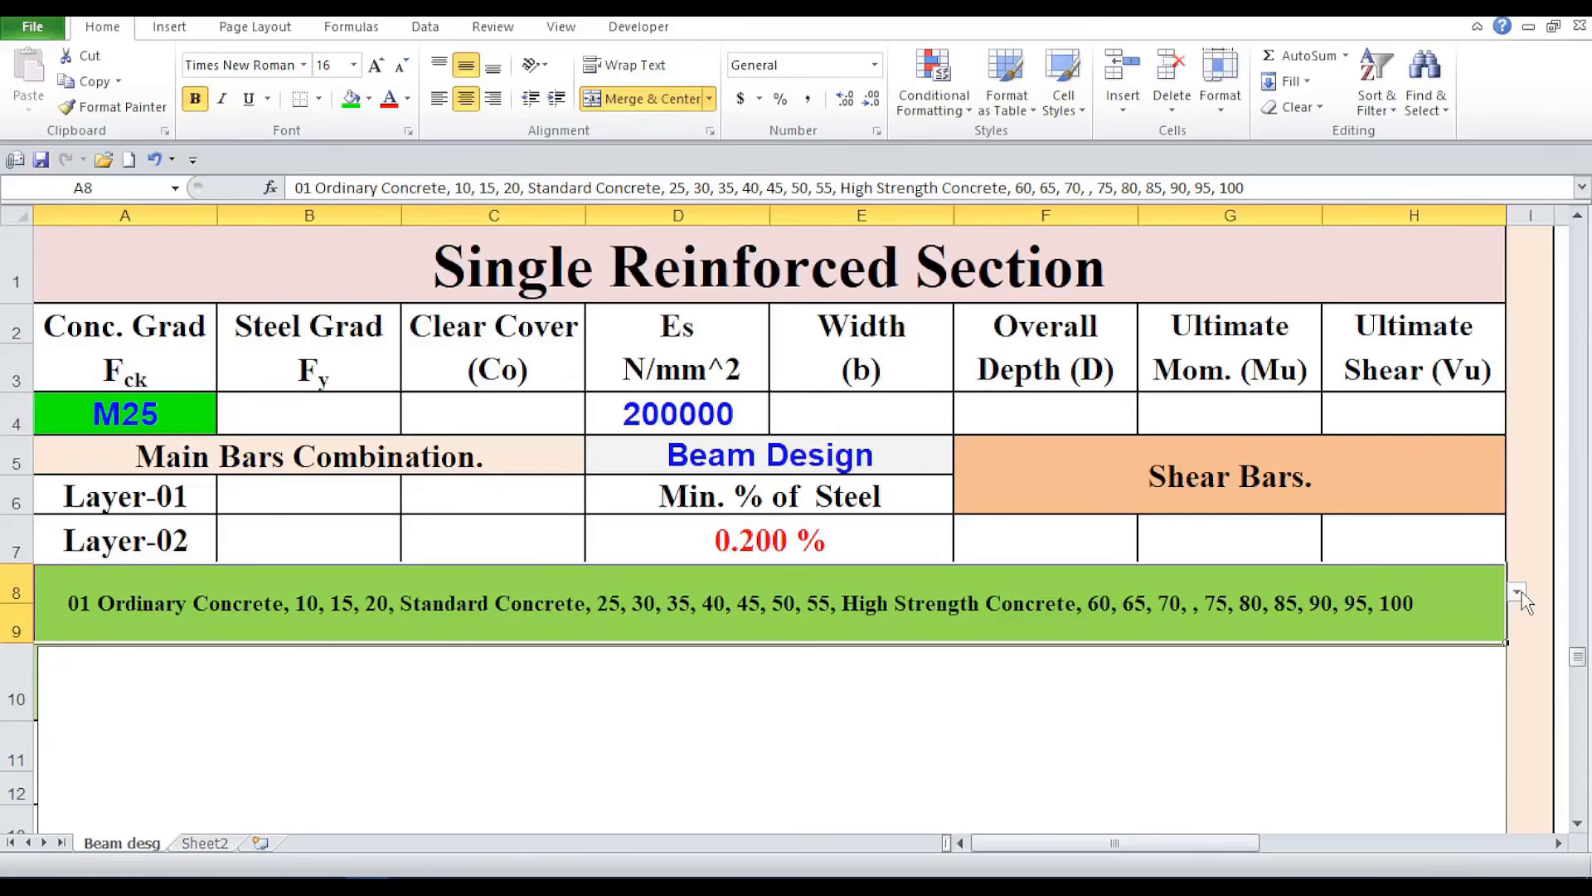
left_click(1518, 593)
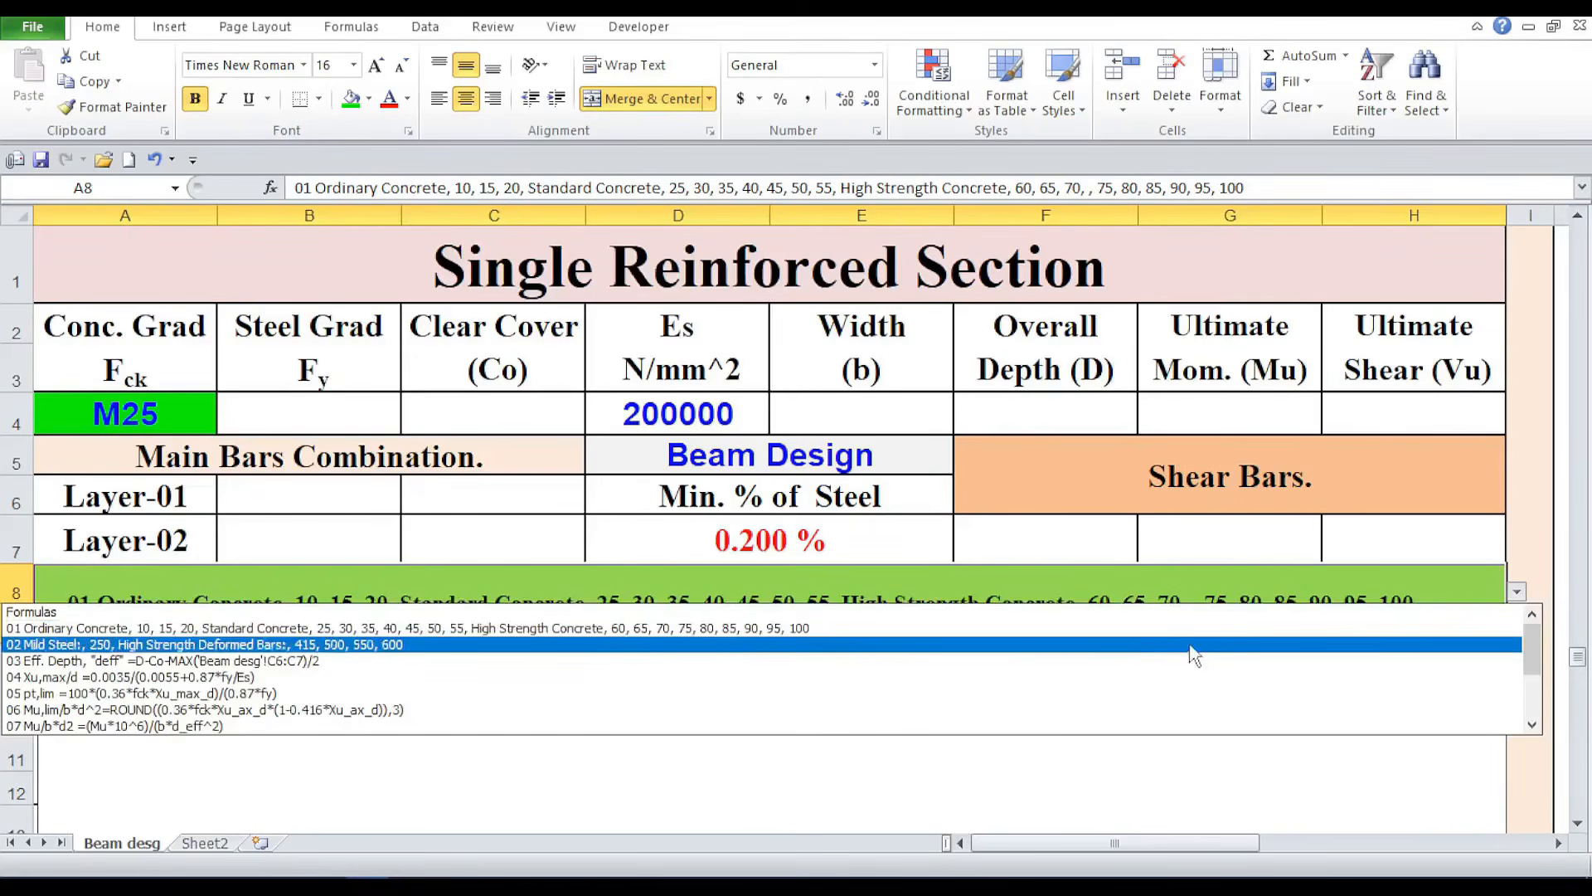
left_click(1103, 645)
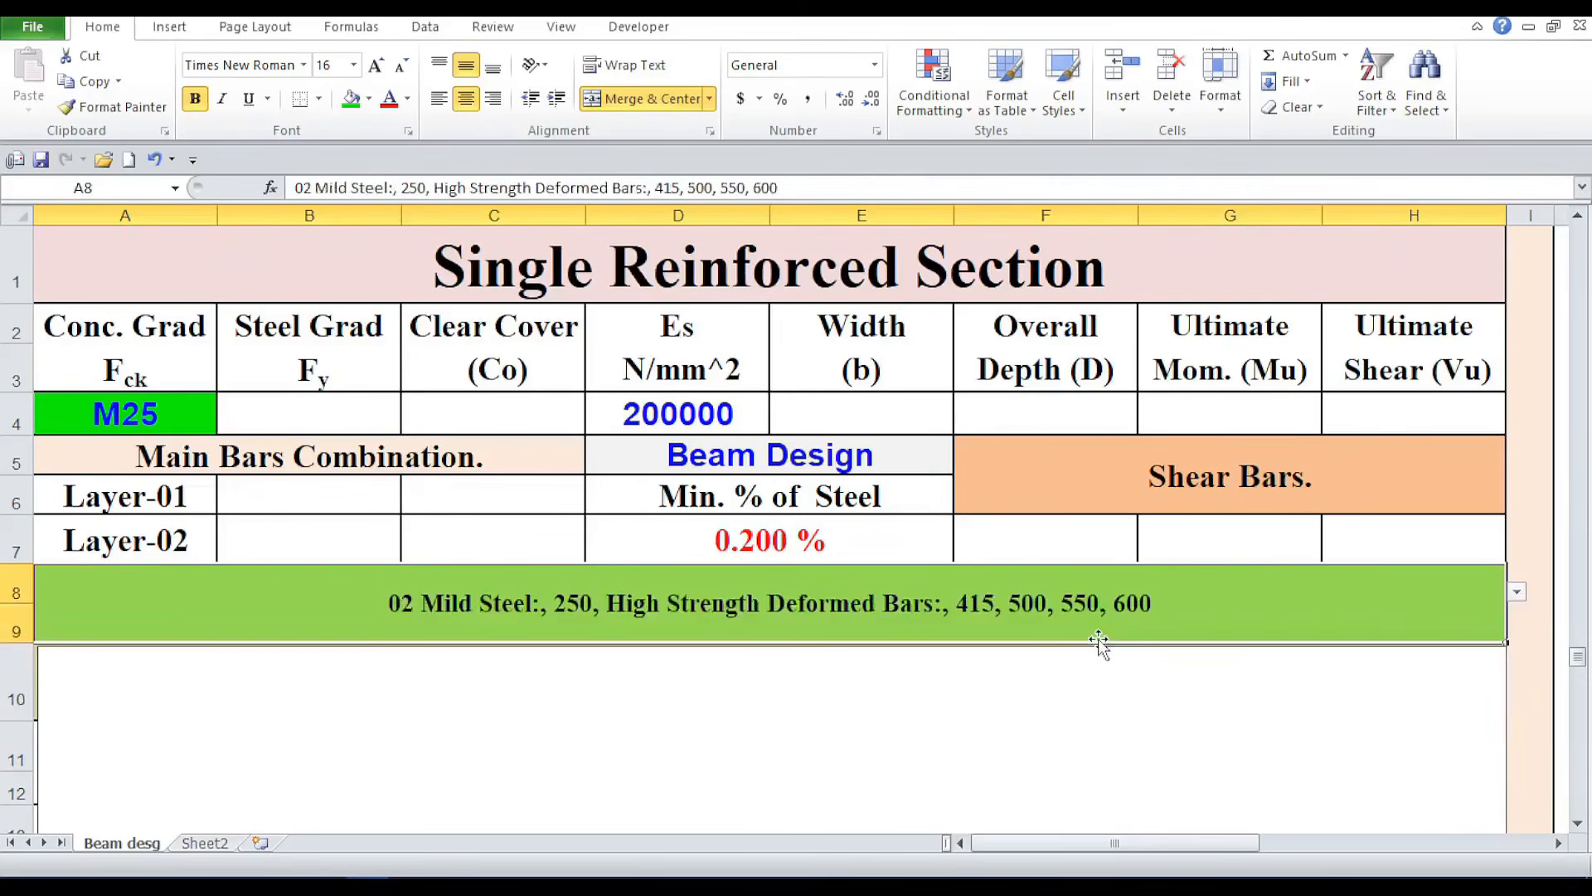
Step: Copy the text "Mild Steel:, 250, High Strength Deformed Bars:, 415, 500, 550, 600" from merged cell A8, leaving out the 02 prefix
double_click(1079, 601)
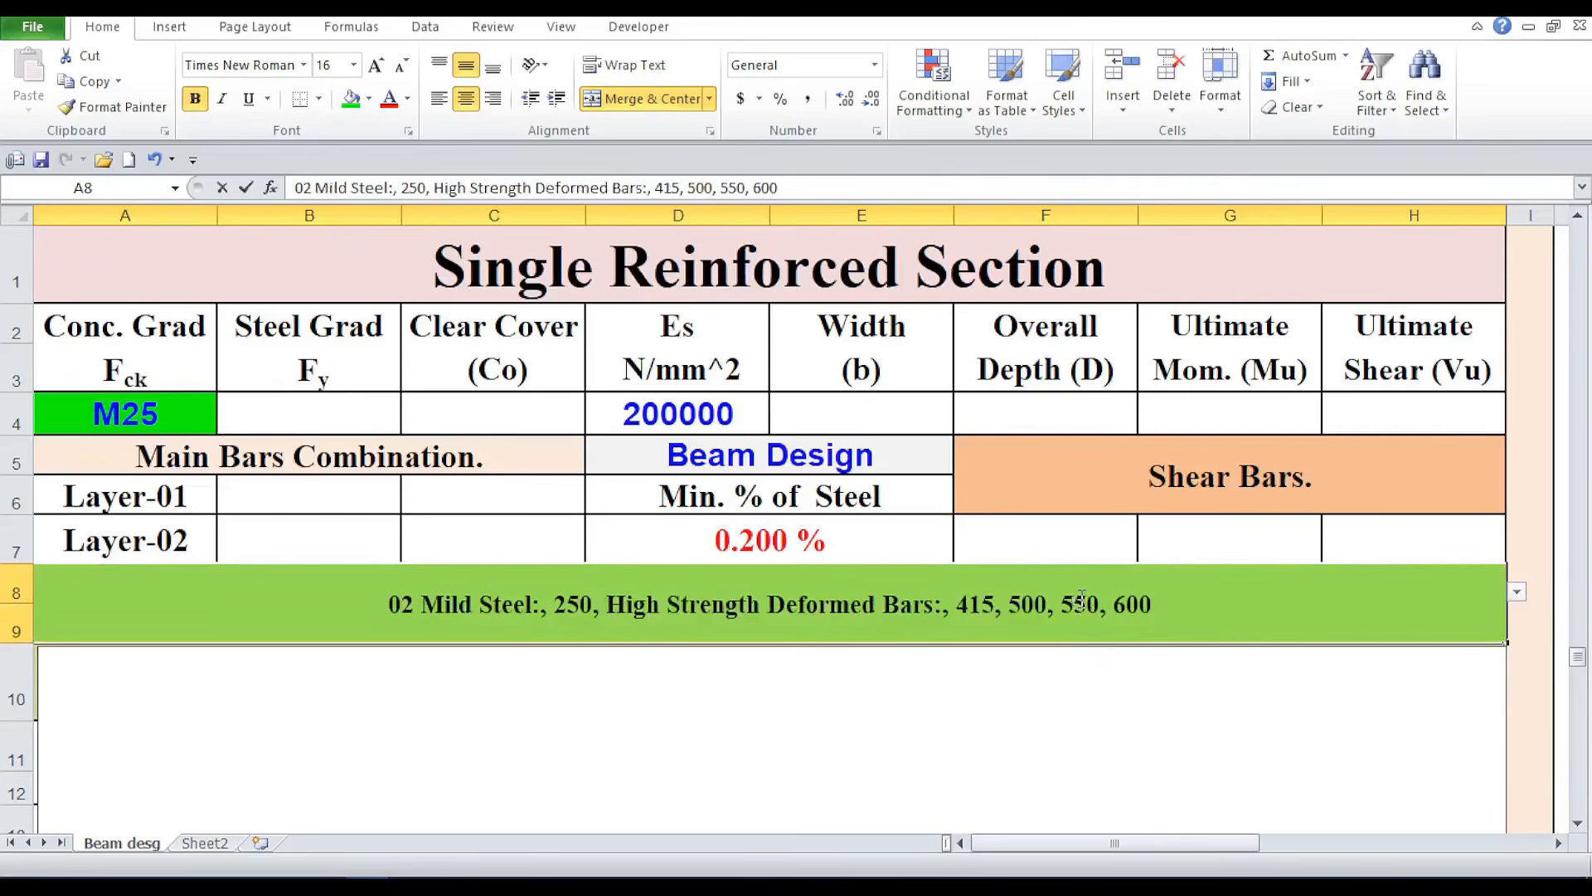
left_click(1163, 597)
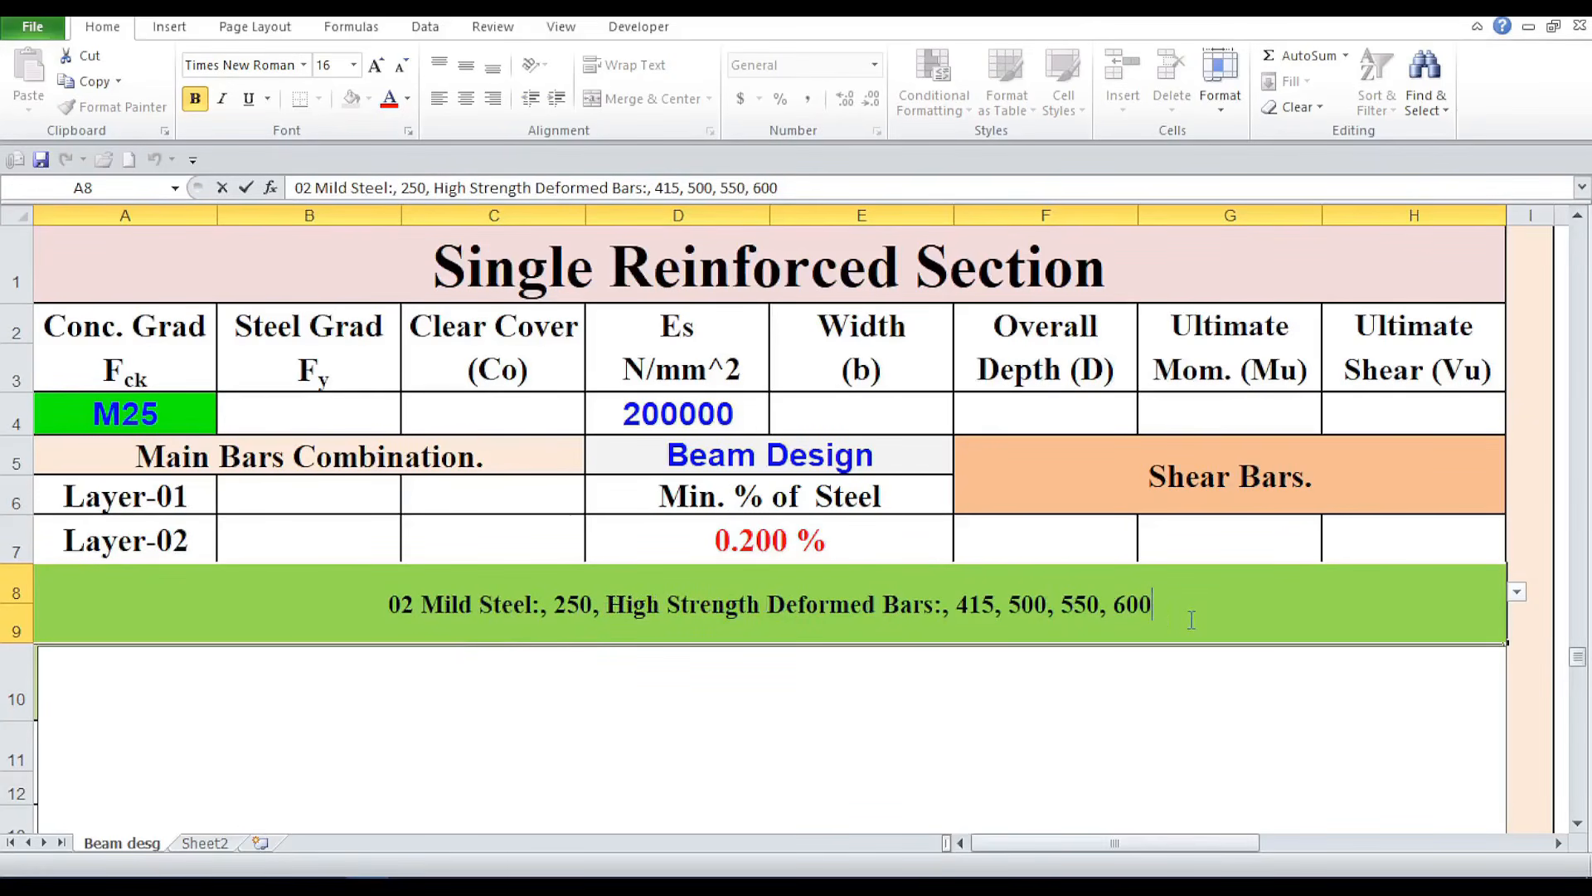
left_click_drag(1154, 605, 422, 614)
right_click(439, 610)
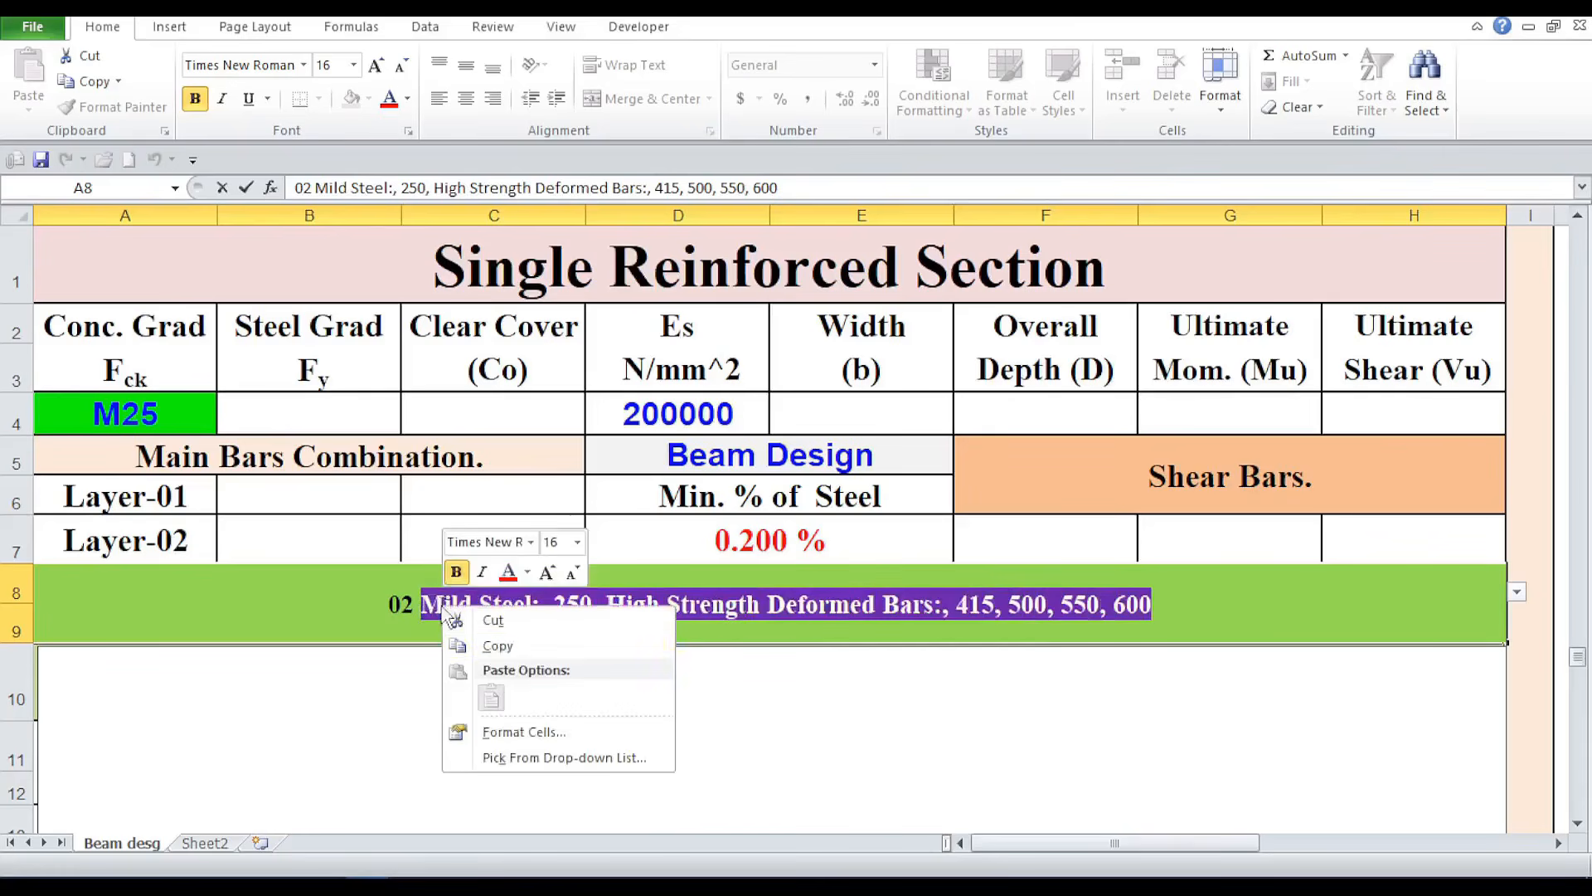
left_click(491, 644)
Step: Add list data validation to the steel grade cell B4 with the copied steel grades as source, and choose 250 from the list
left_click(353, 408)
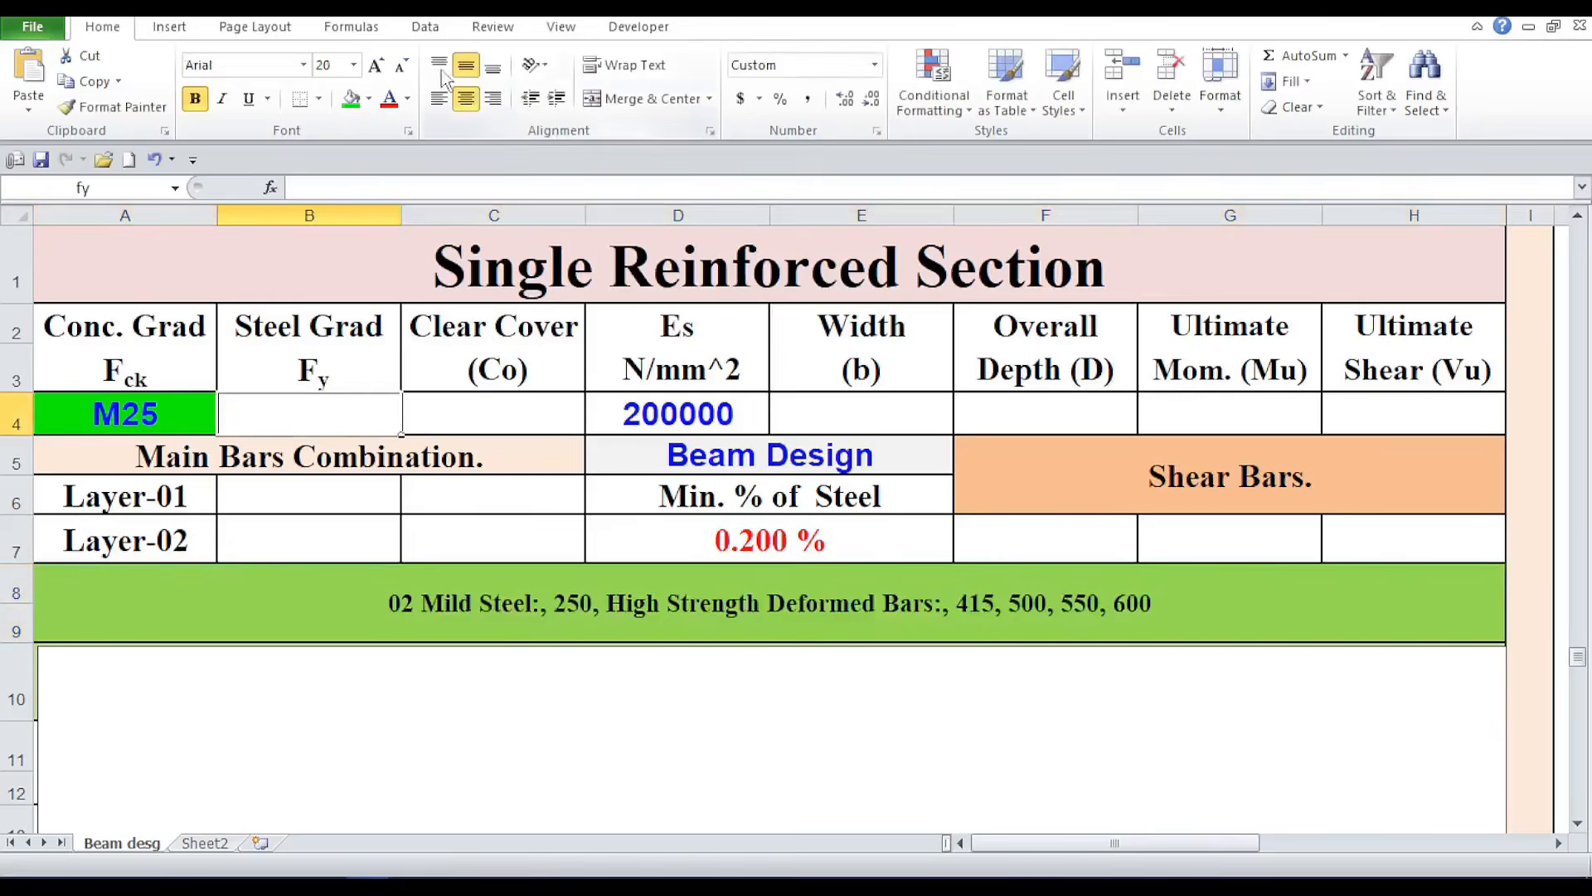
left_click(425, 29)
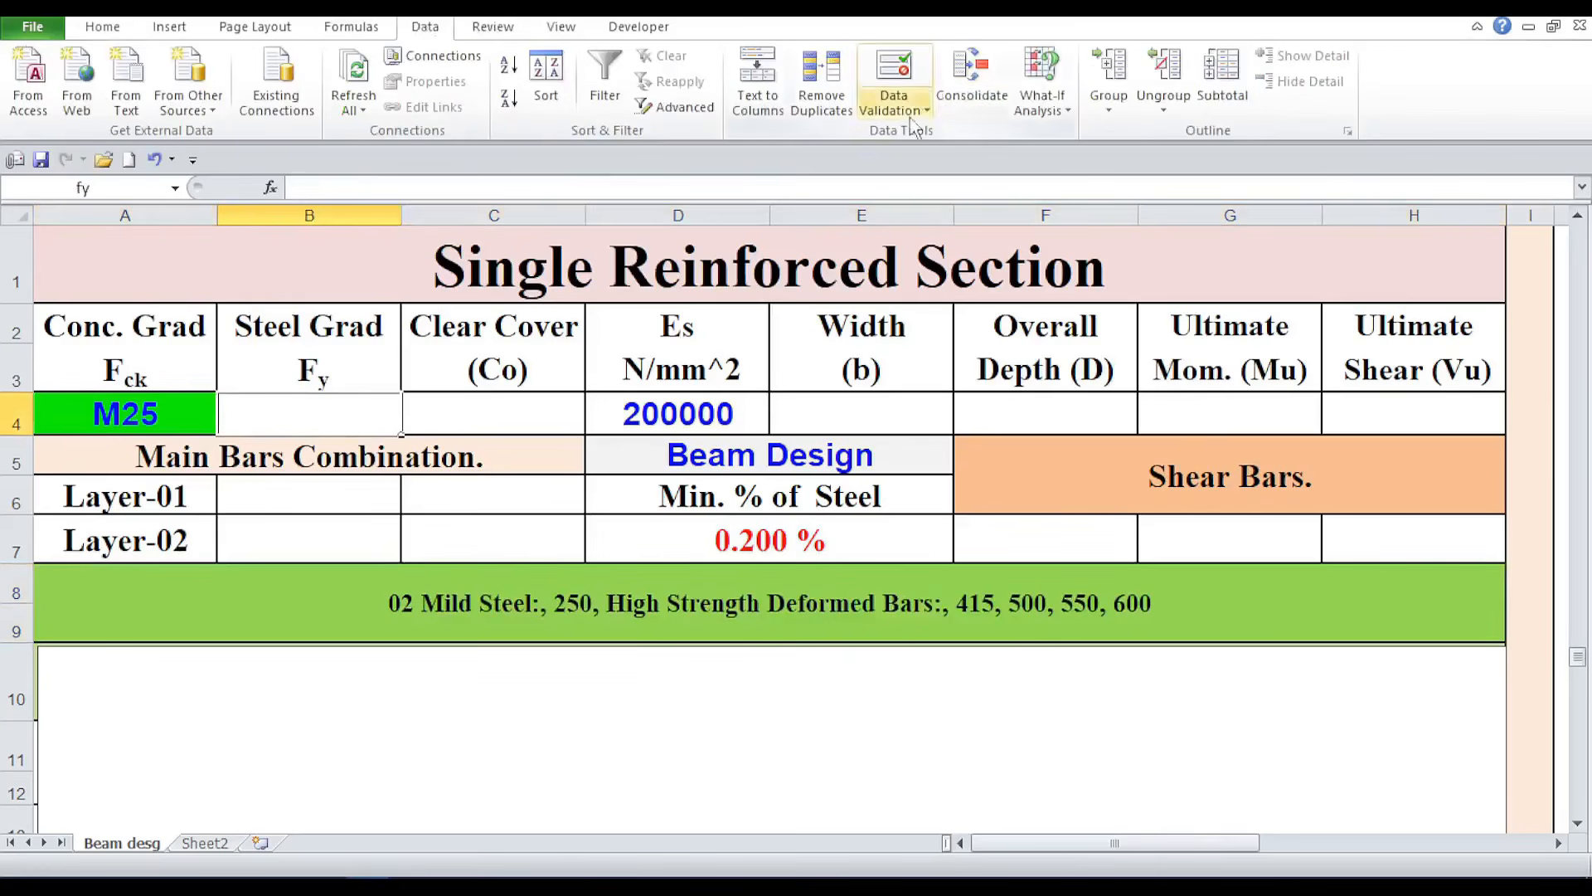
left_click(929, 114)
left_click(943, 132)
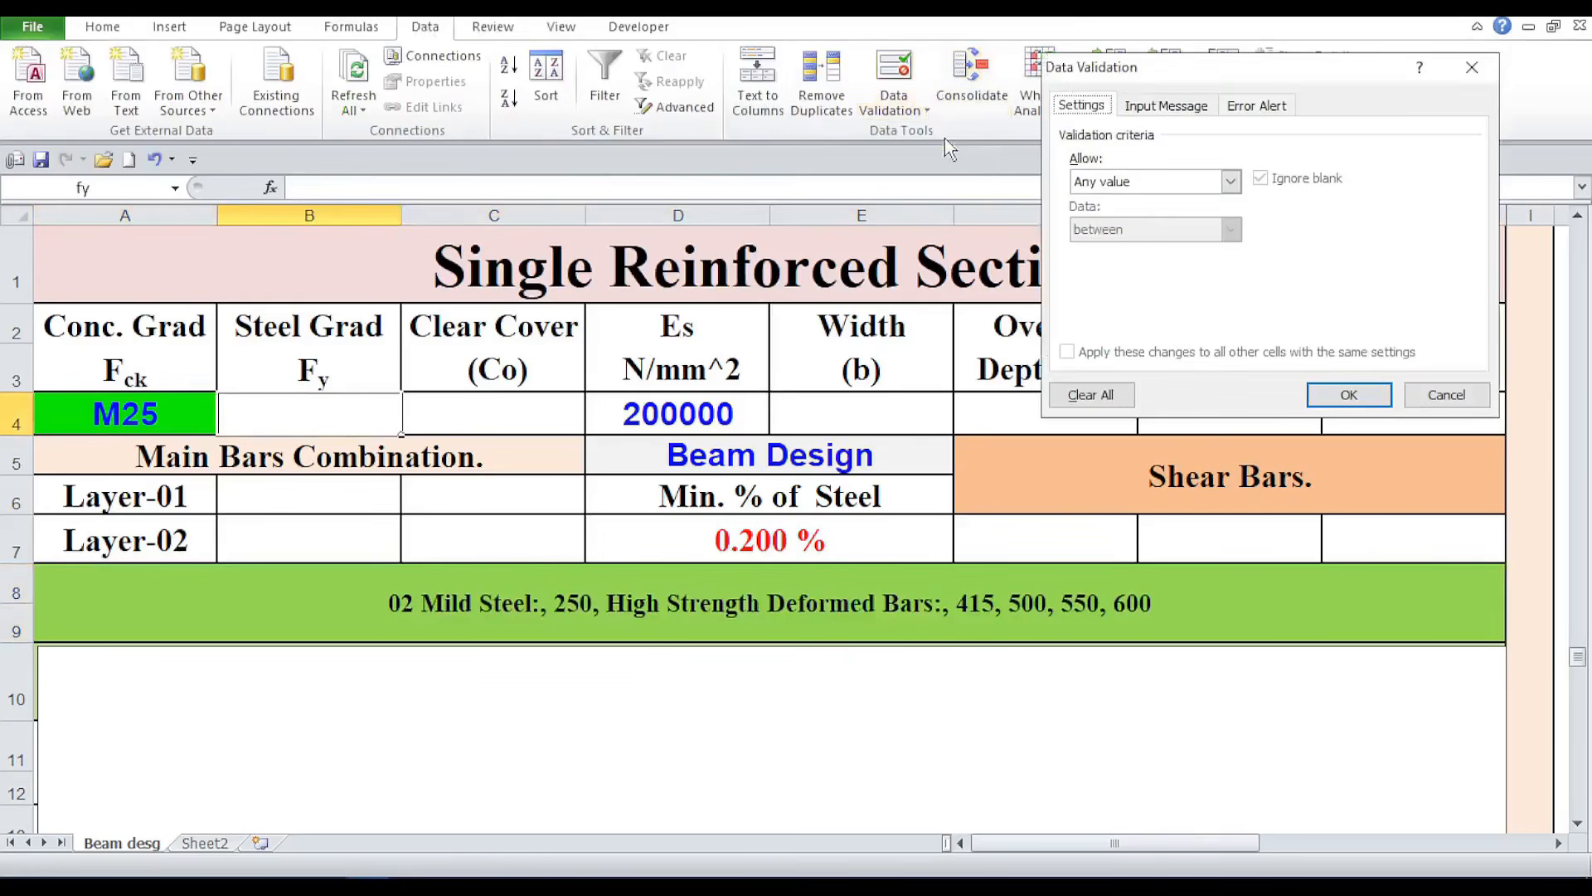
left_click(1230, 181)
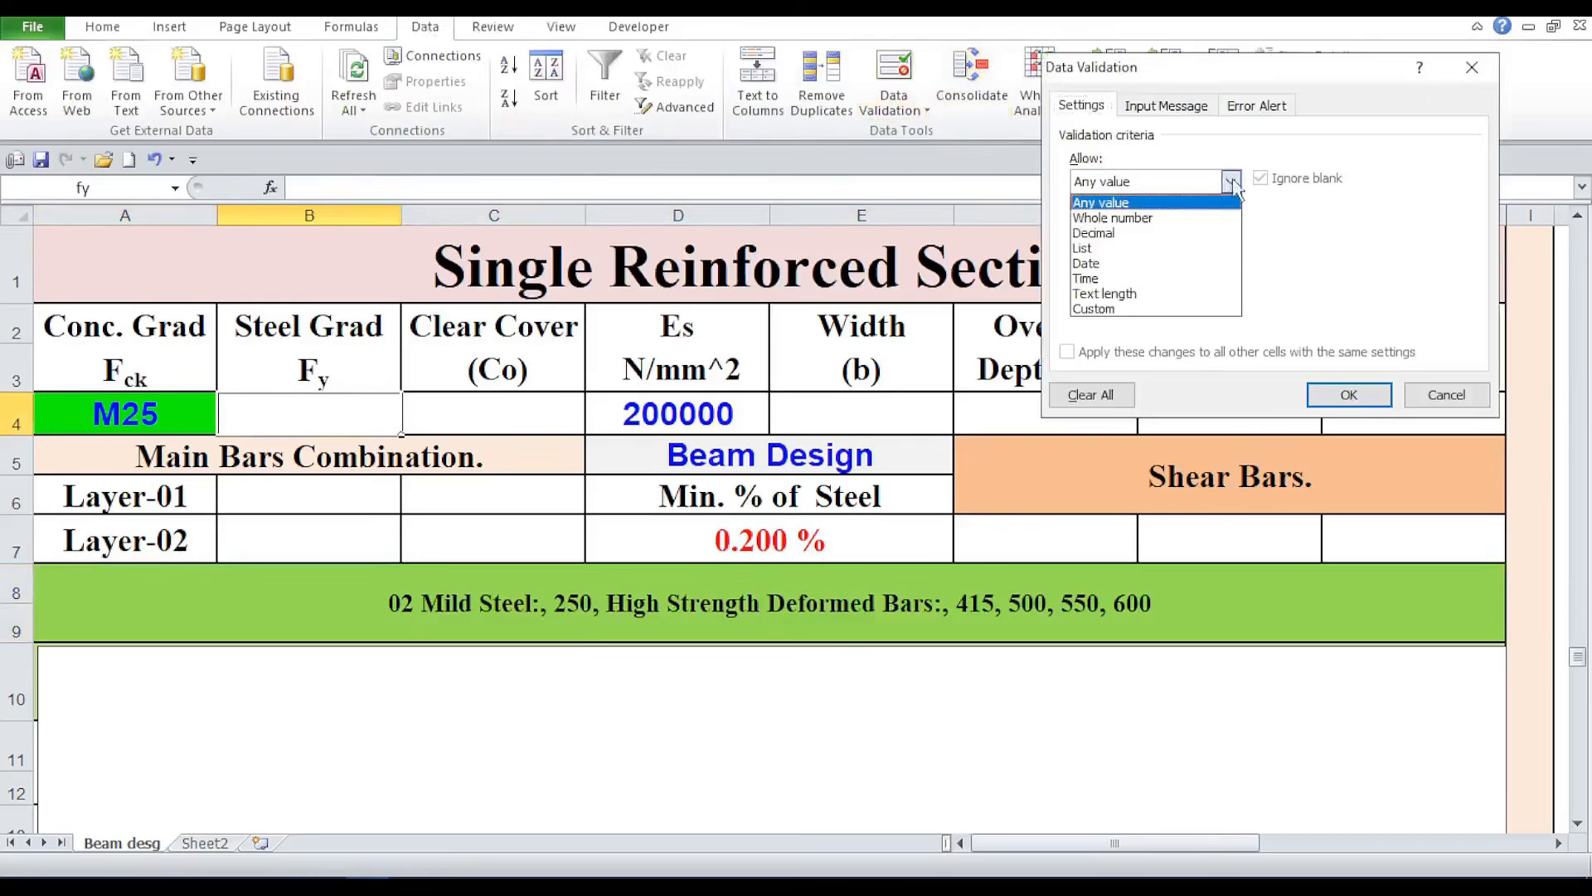
left_click(1182, 249)
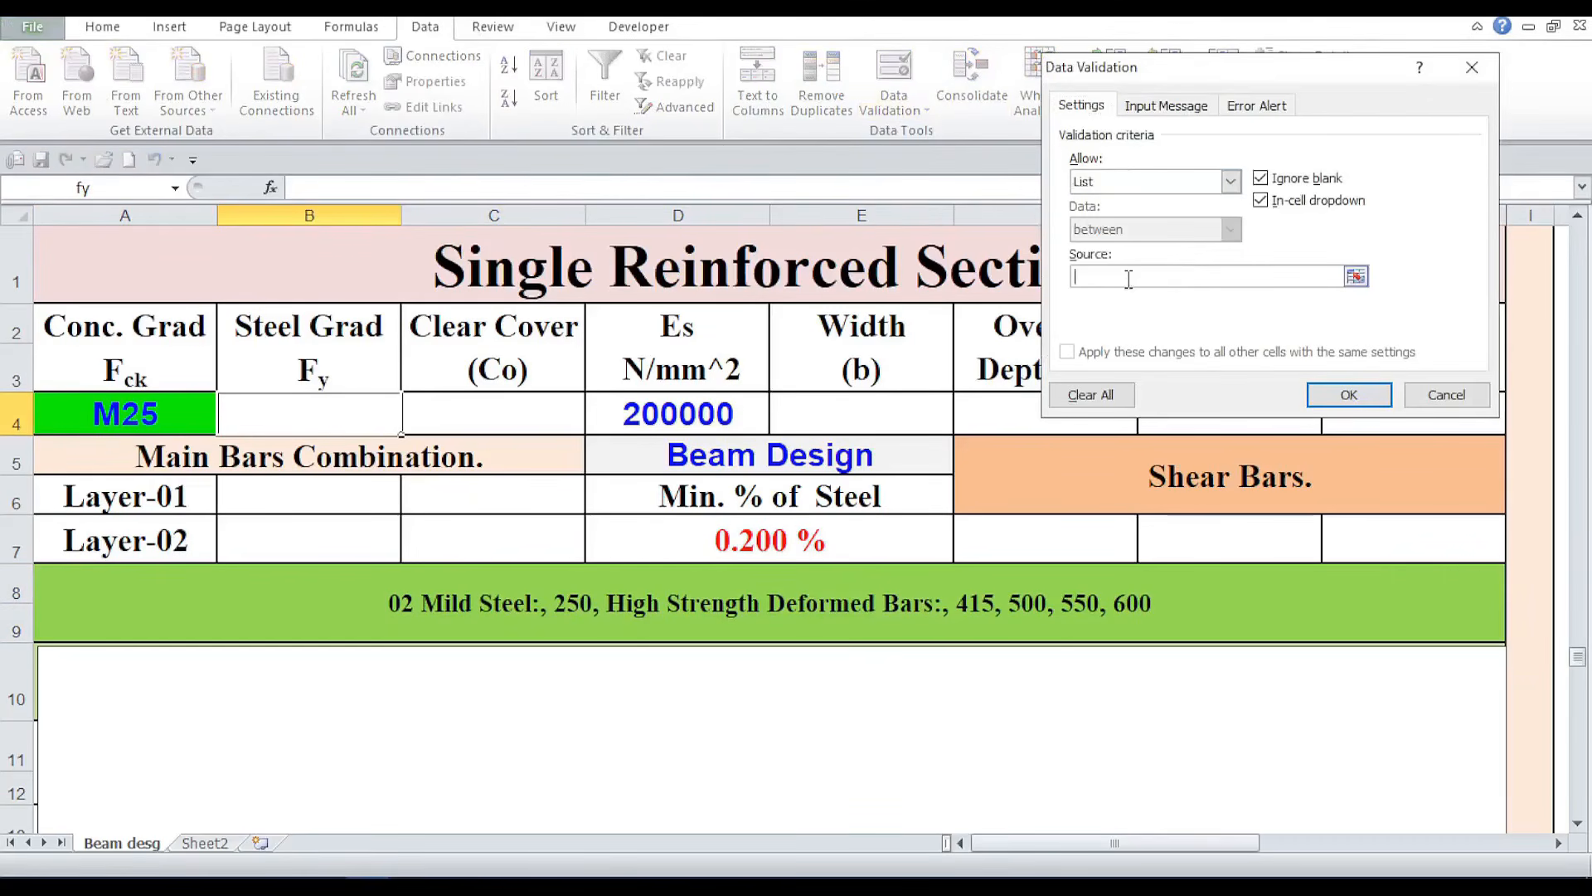
right_click(1128, 282)
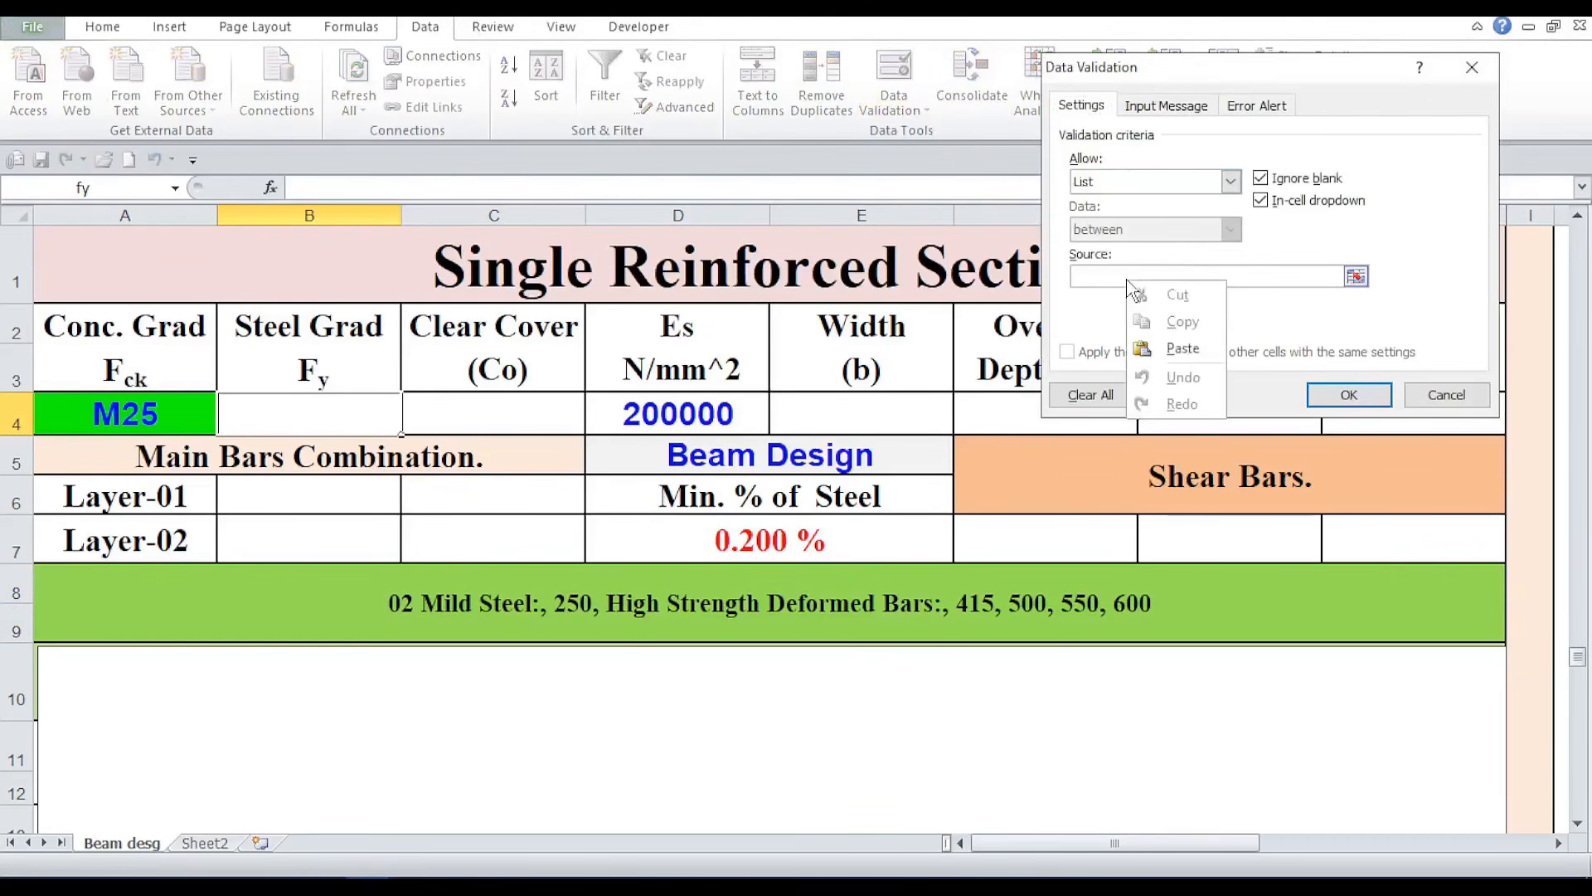
left_click(1184, 348)
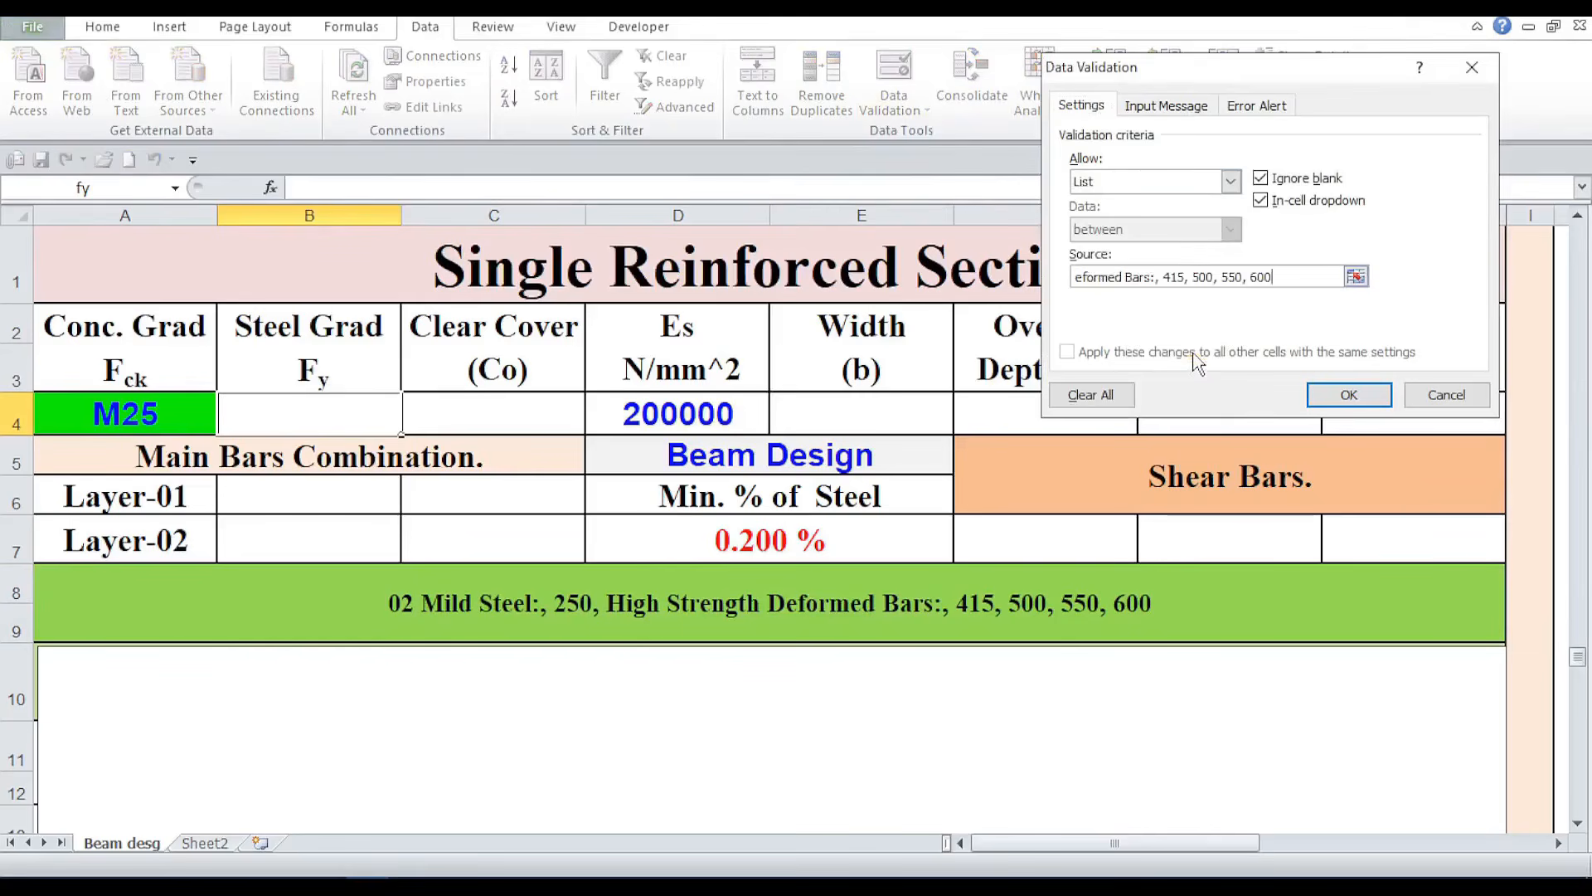
left_click(1350, 396)
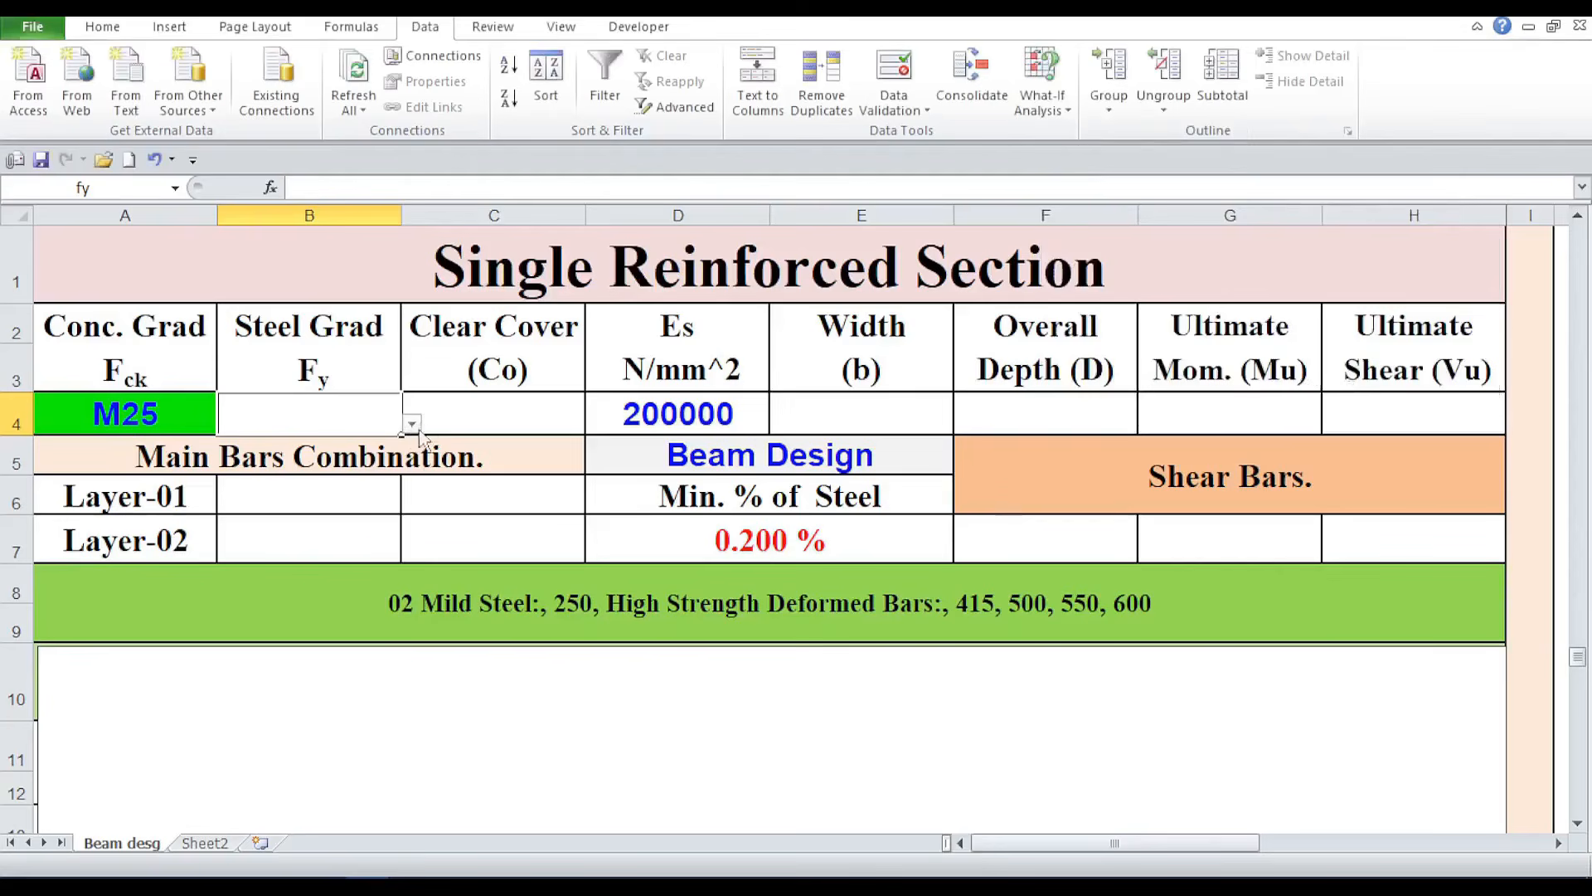
left_click(412, 424)
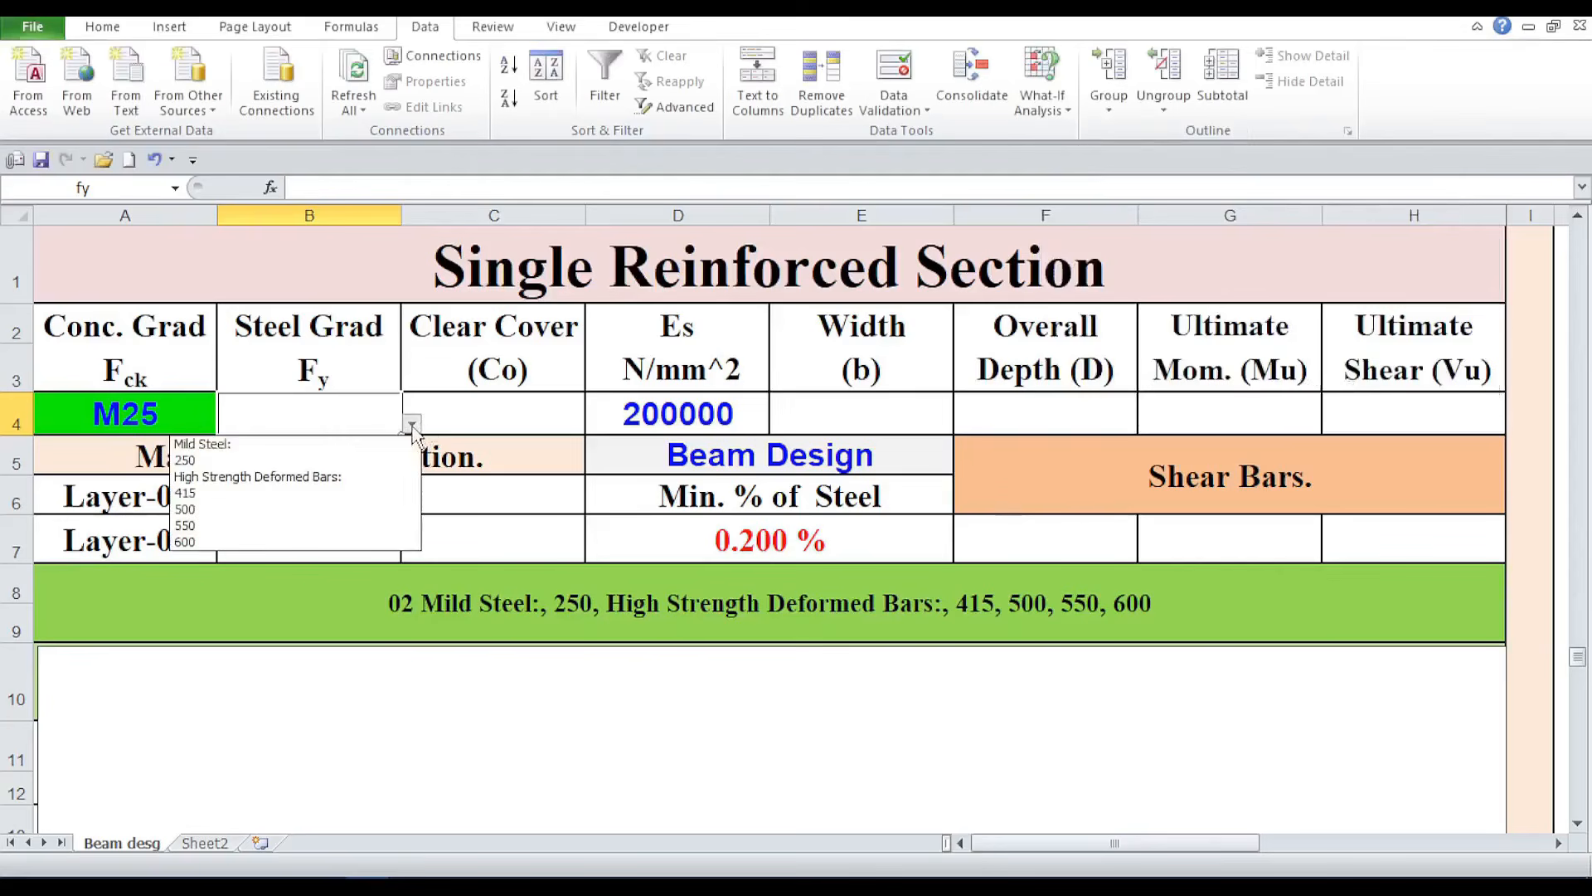
left_click(355, 459)
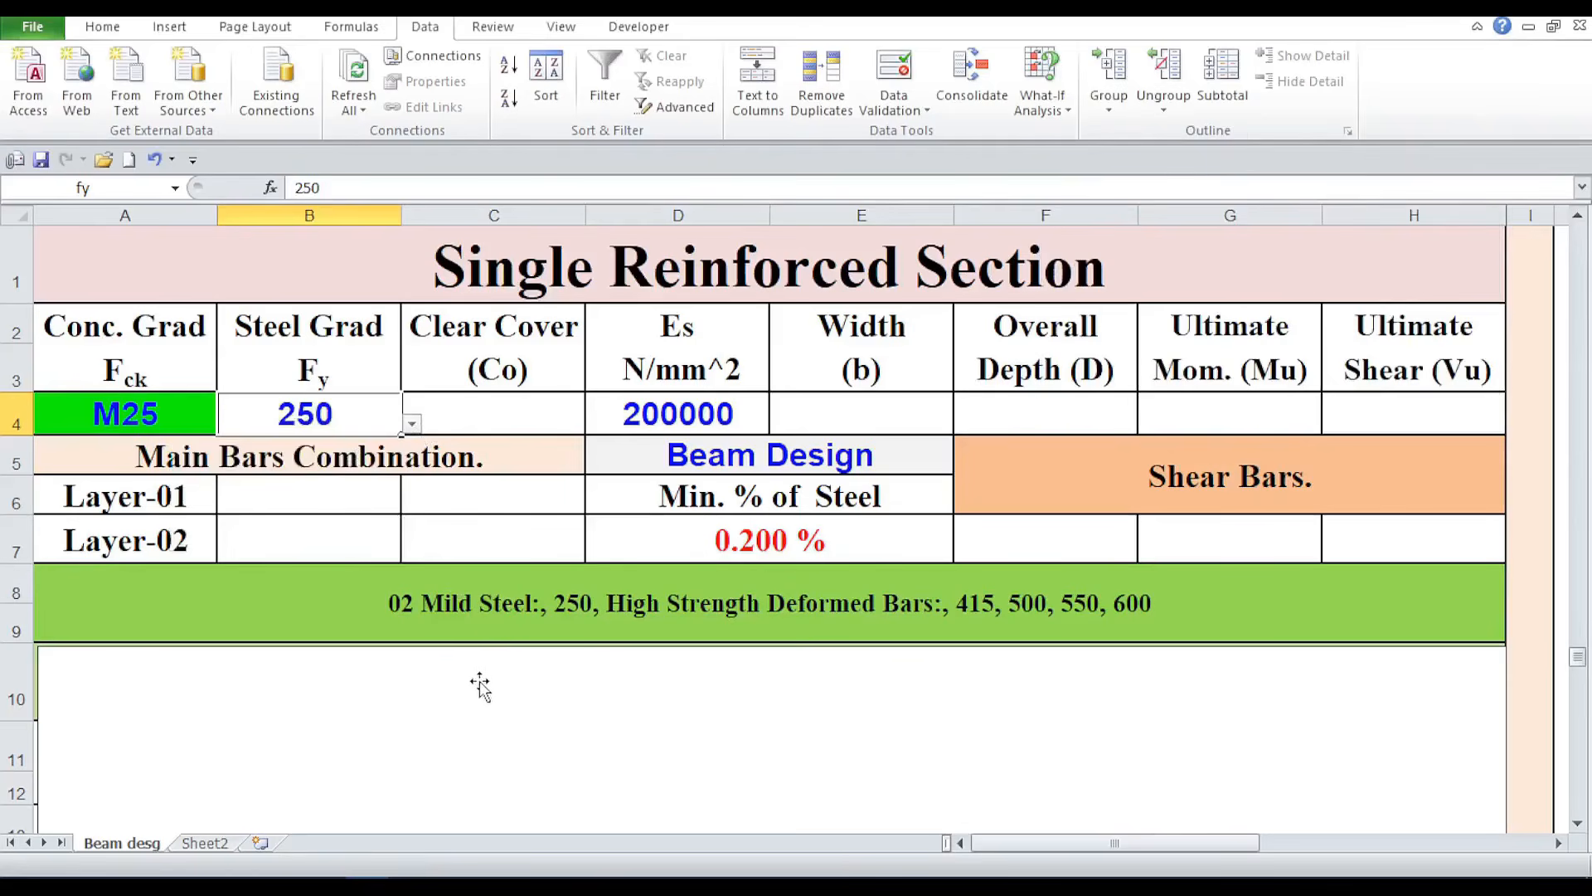
left_click(342, 410)
right_click(341, 410)
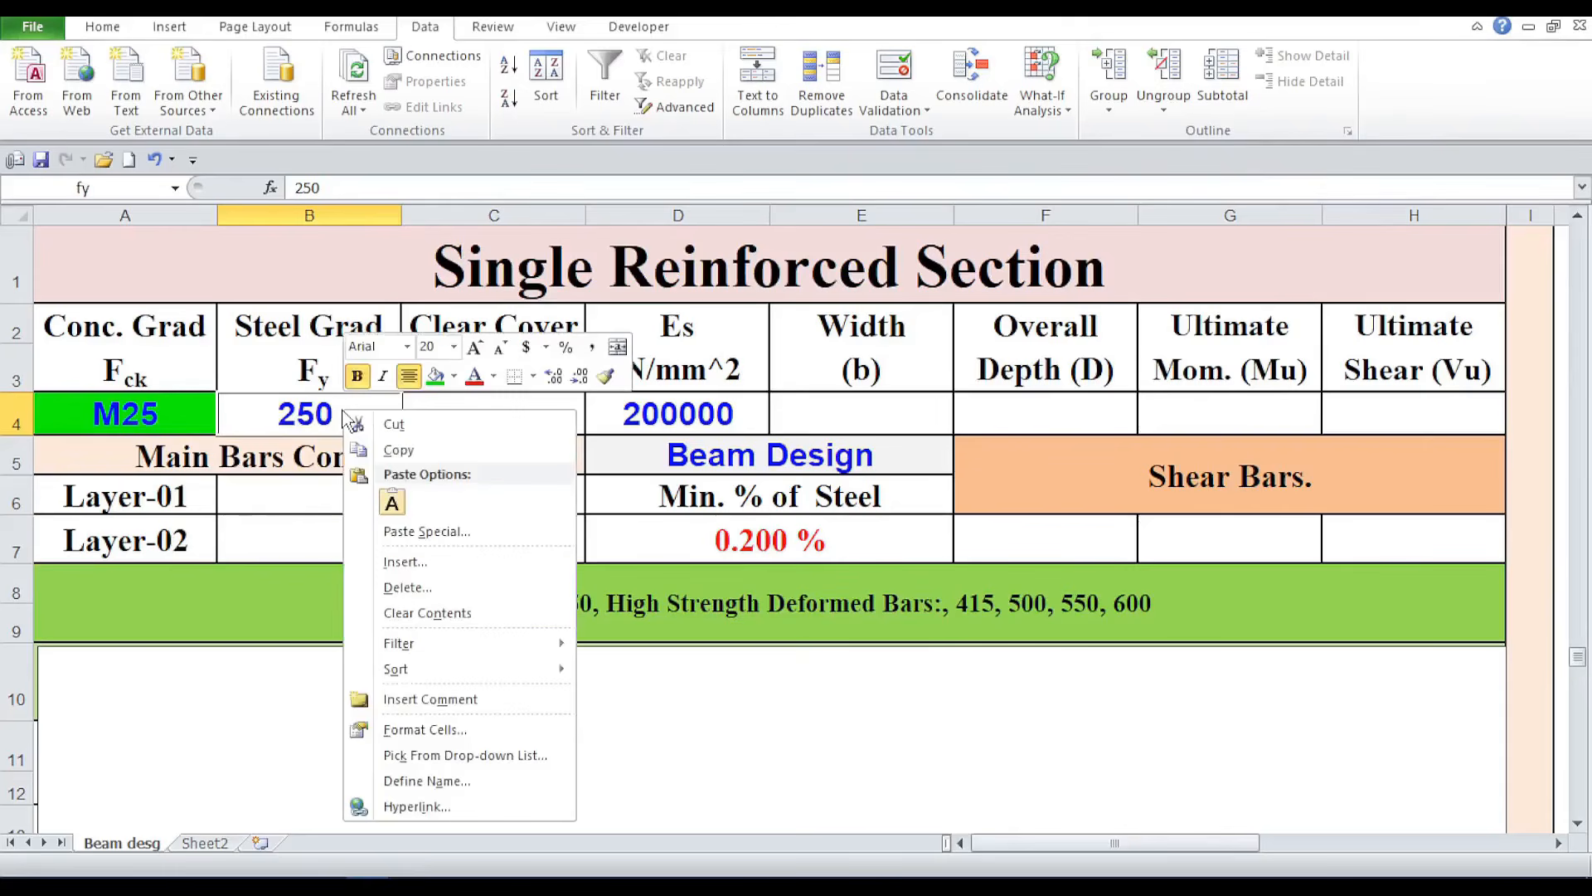
left_click(391, 502)
key("Escape")
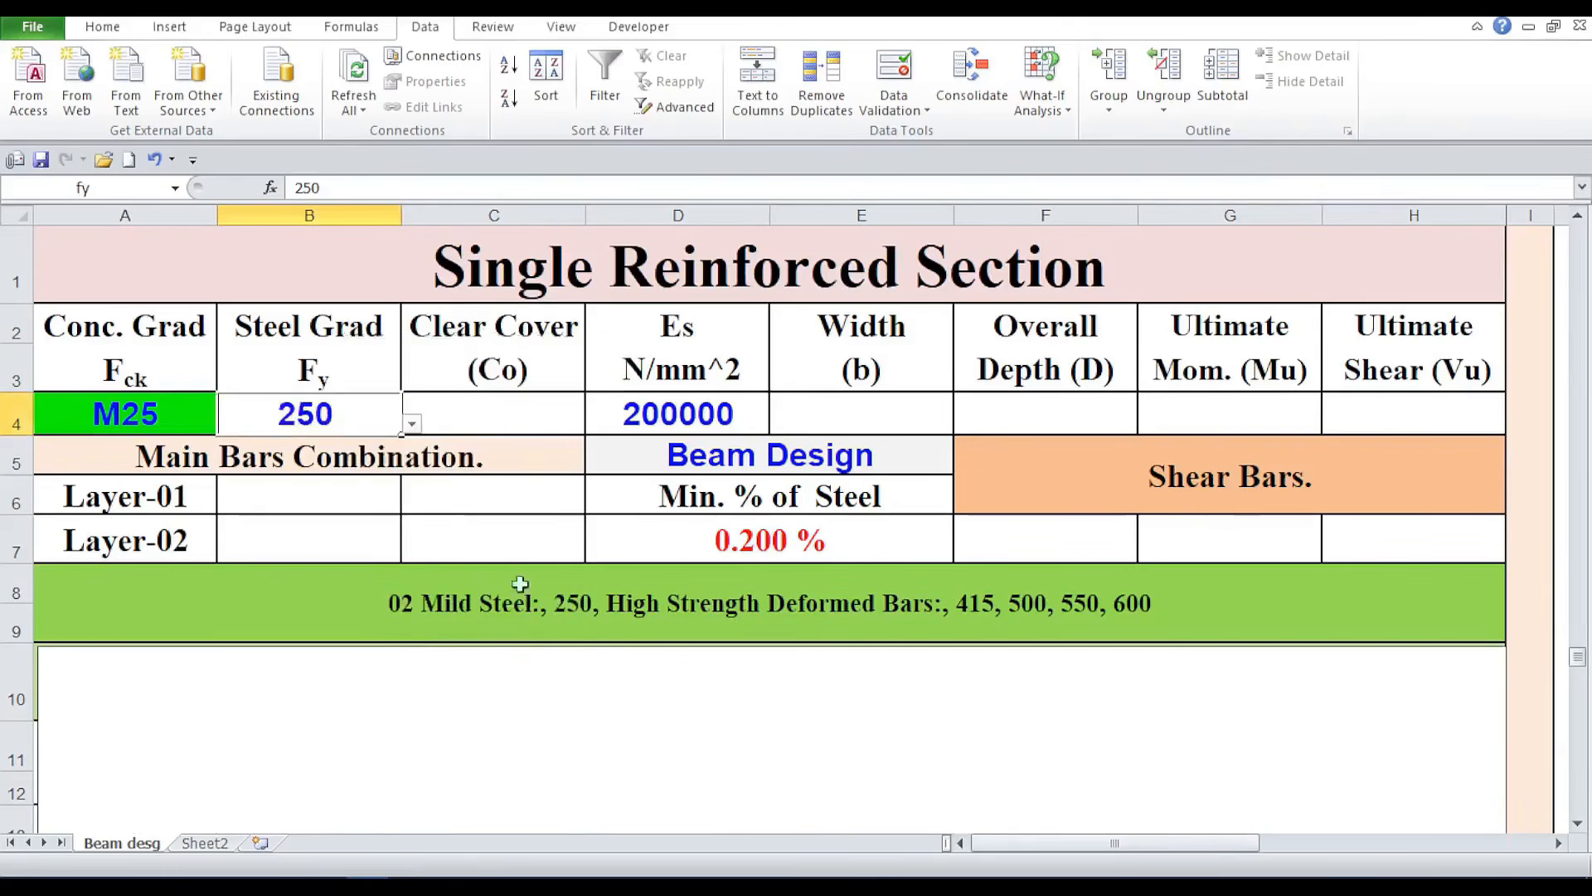
Step: Apply the custom number format "Fe"0 to the steel grade cell B4
right_click(302, 402)
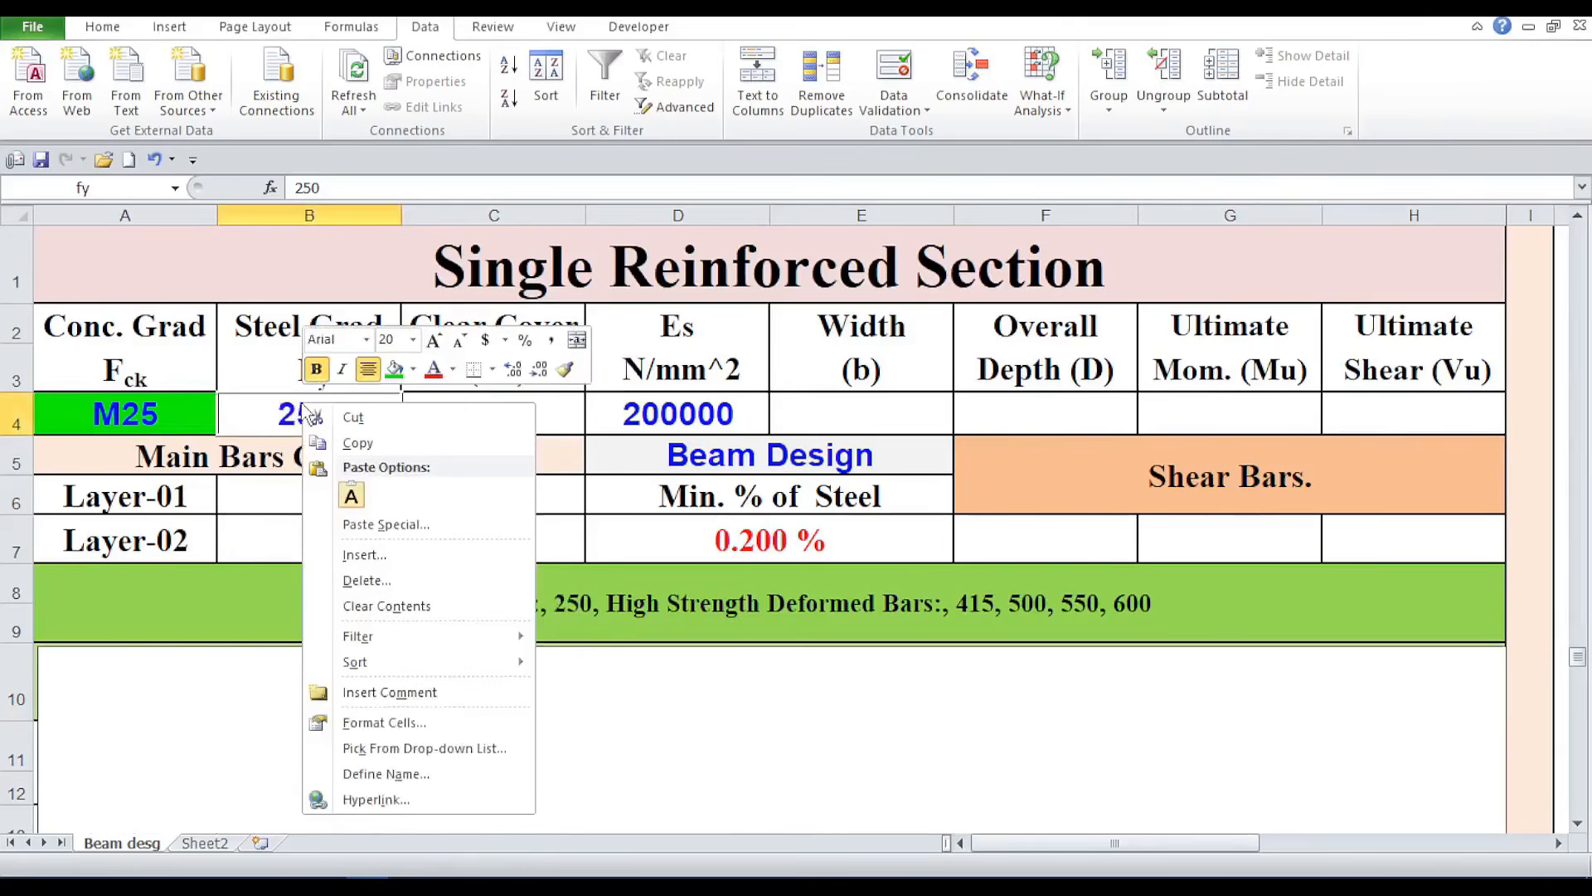
left_click(381, 725)
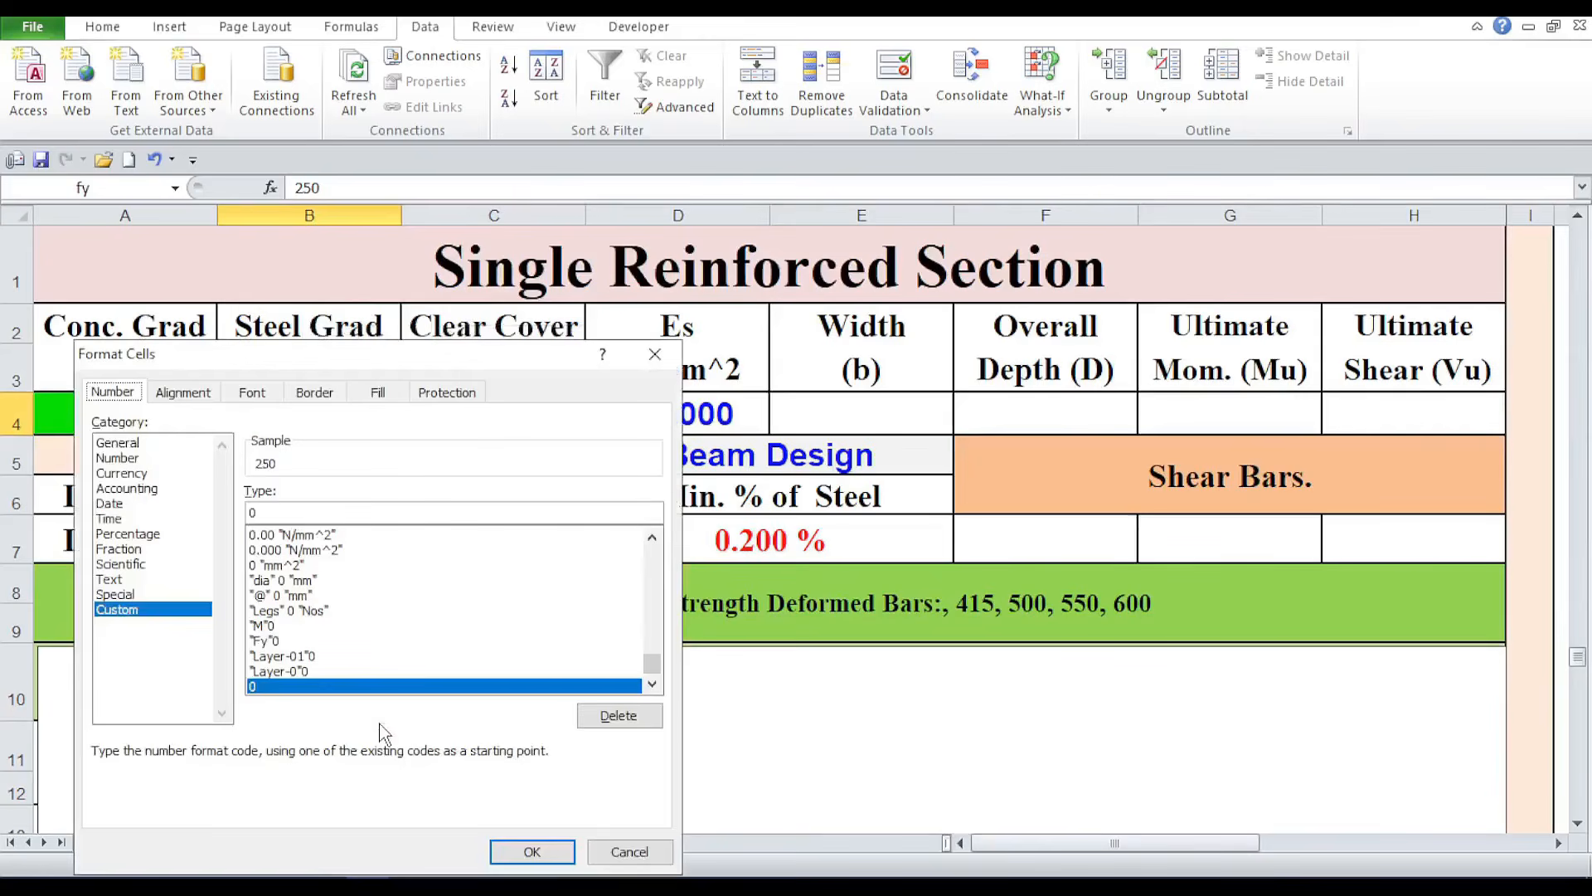
left_click(253, 512)
type("\"\"")
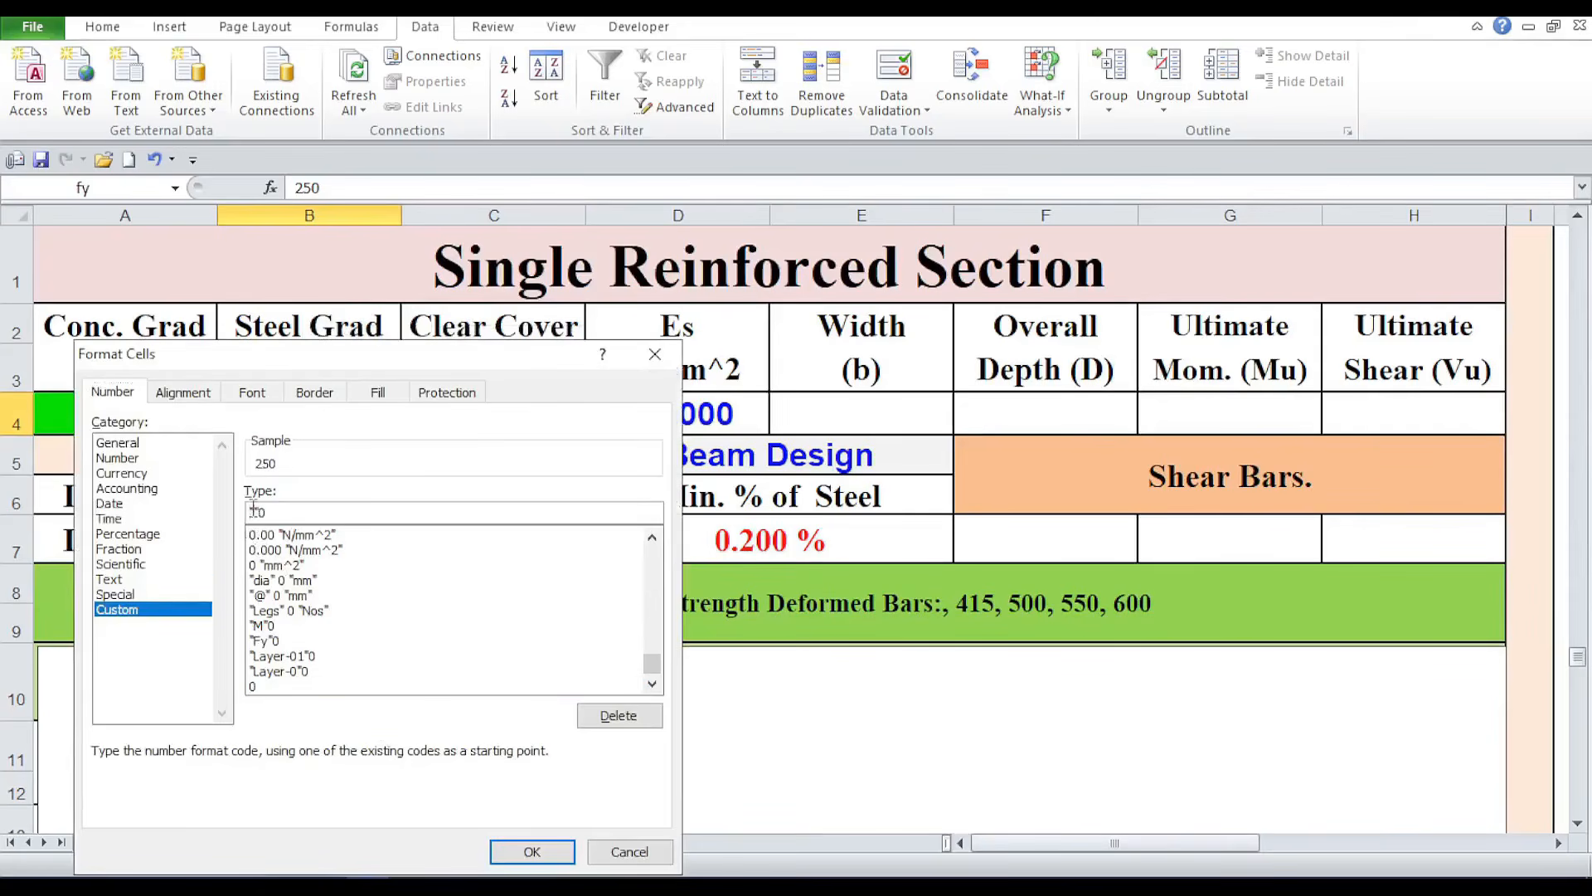
left_click(255, 512)
type("Fe\"")
left_click(250, 512)
type("\"")
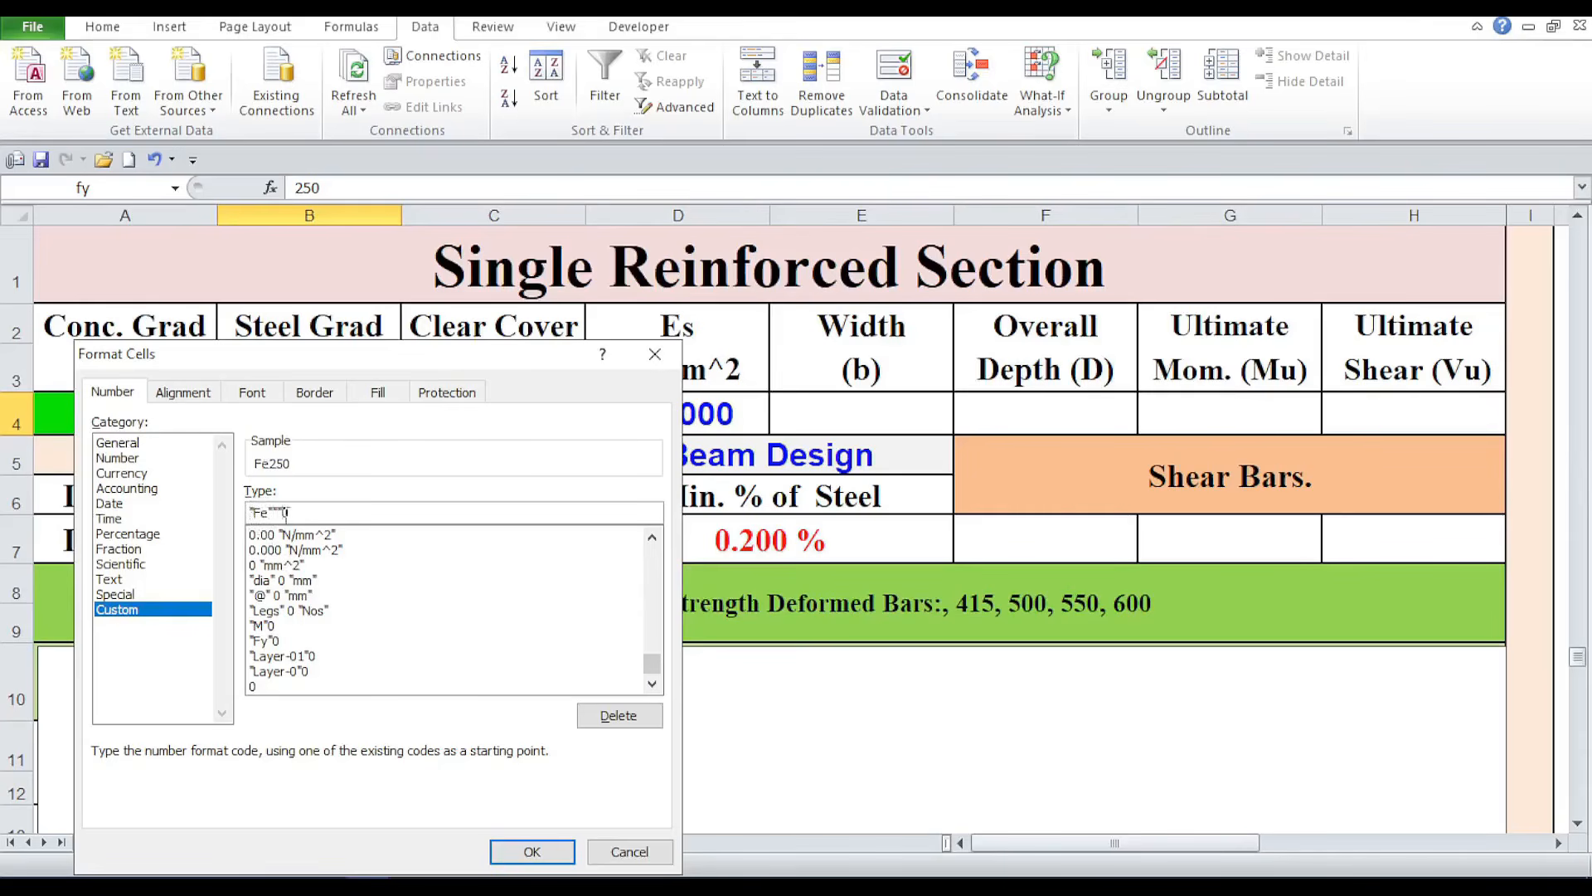
key("BackSpace")
key("BackSpace")
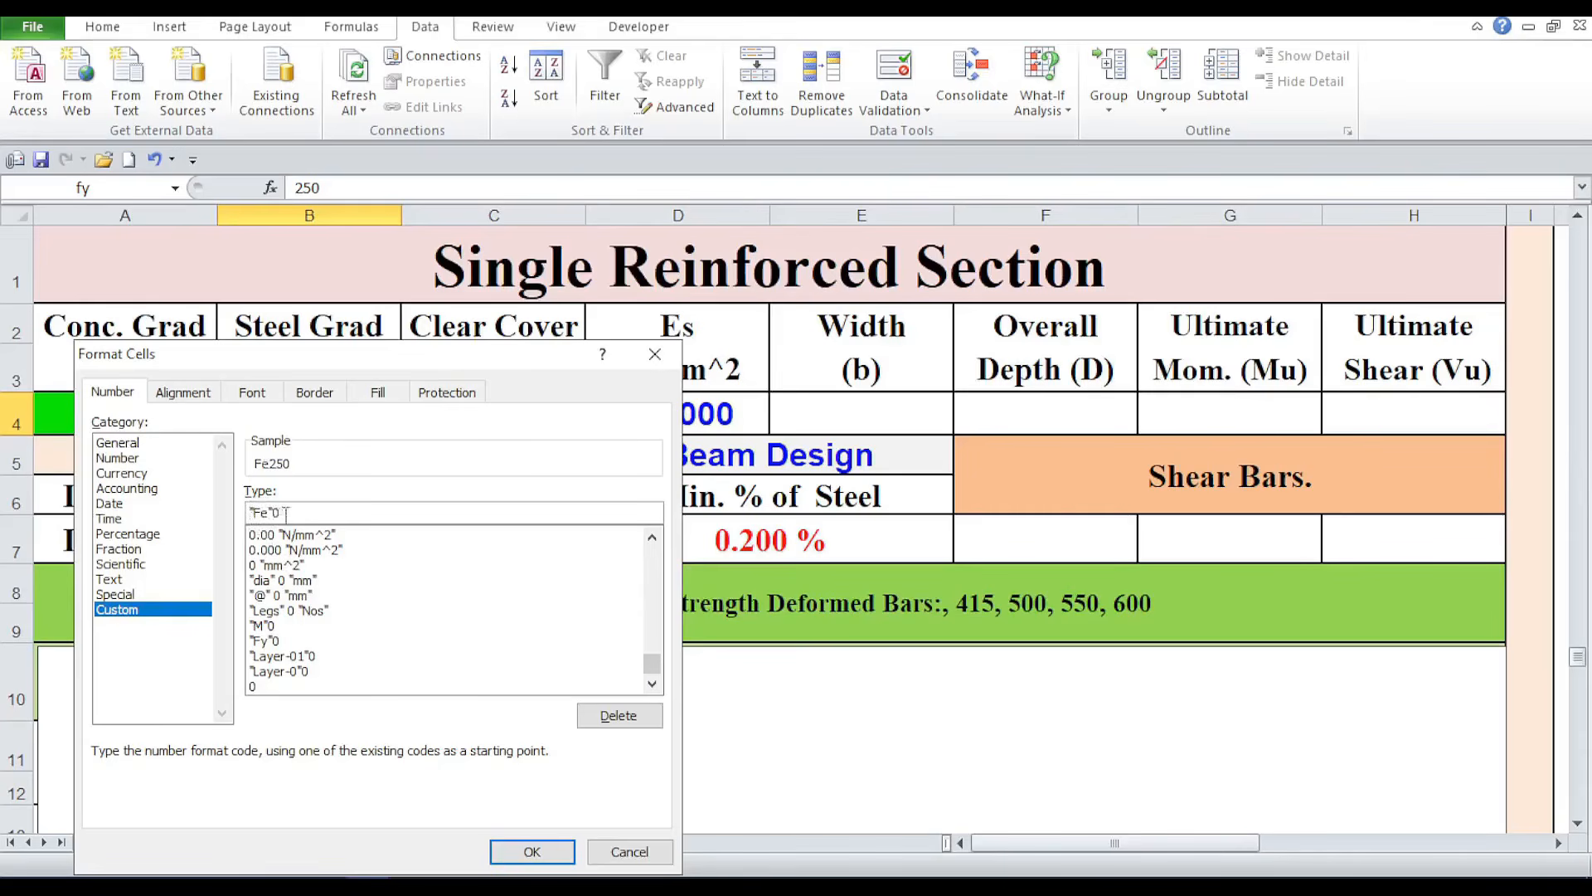
left_click(532, 851)
left_click(634, 756)
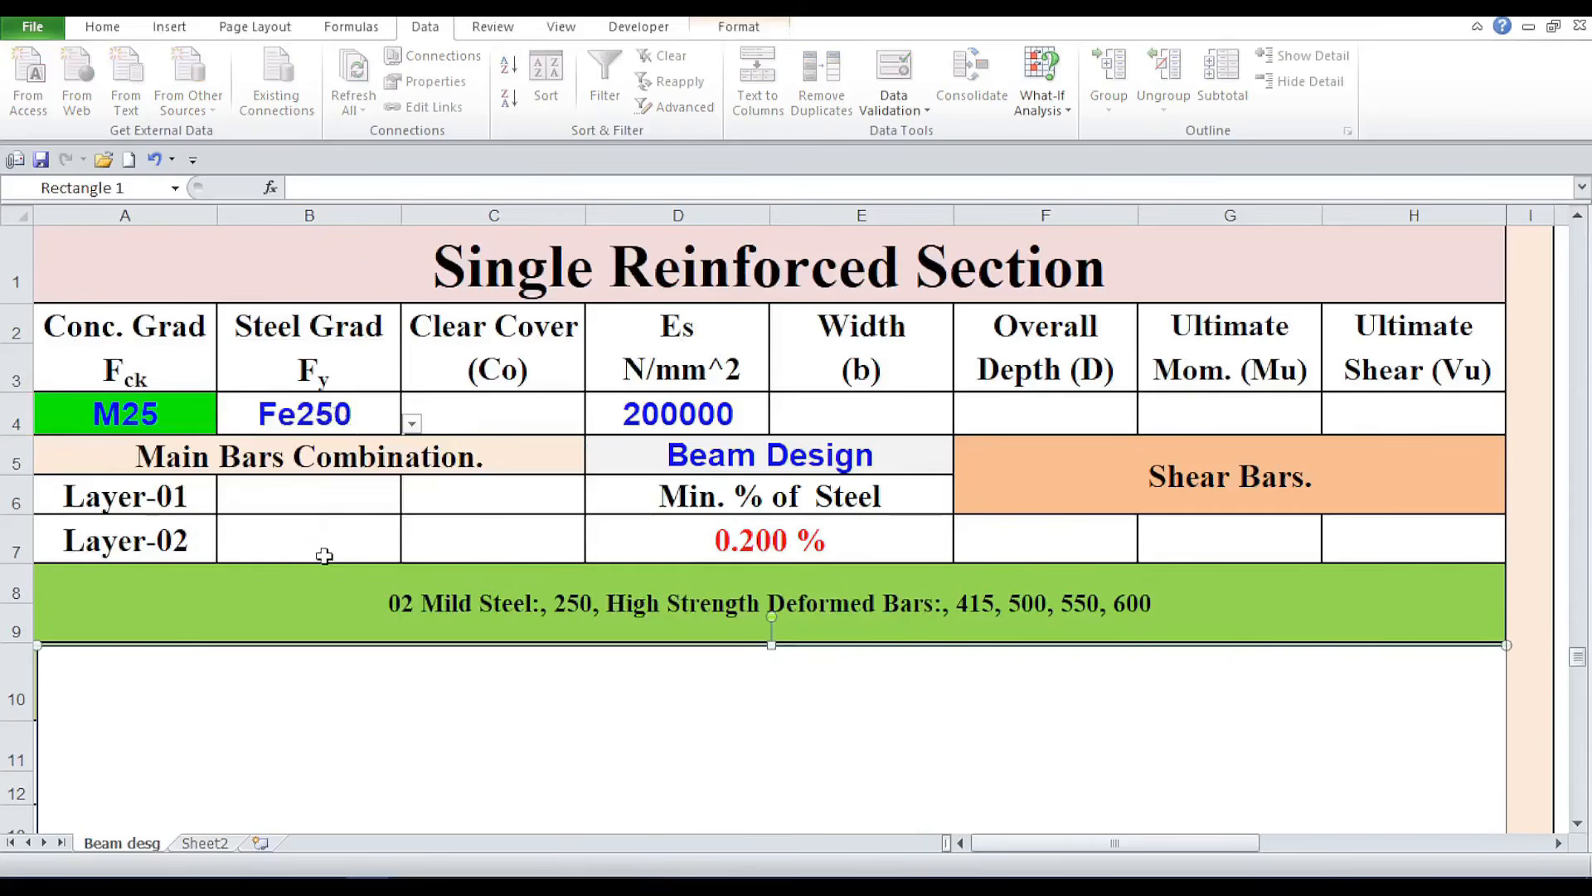
Step: Create a conditional formatting rule for cell B4 that formats only cells whose value is equal to 250
left_click(374, 424)
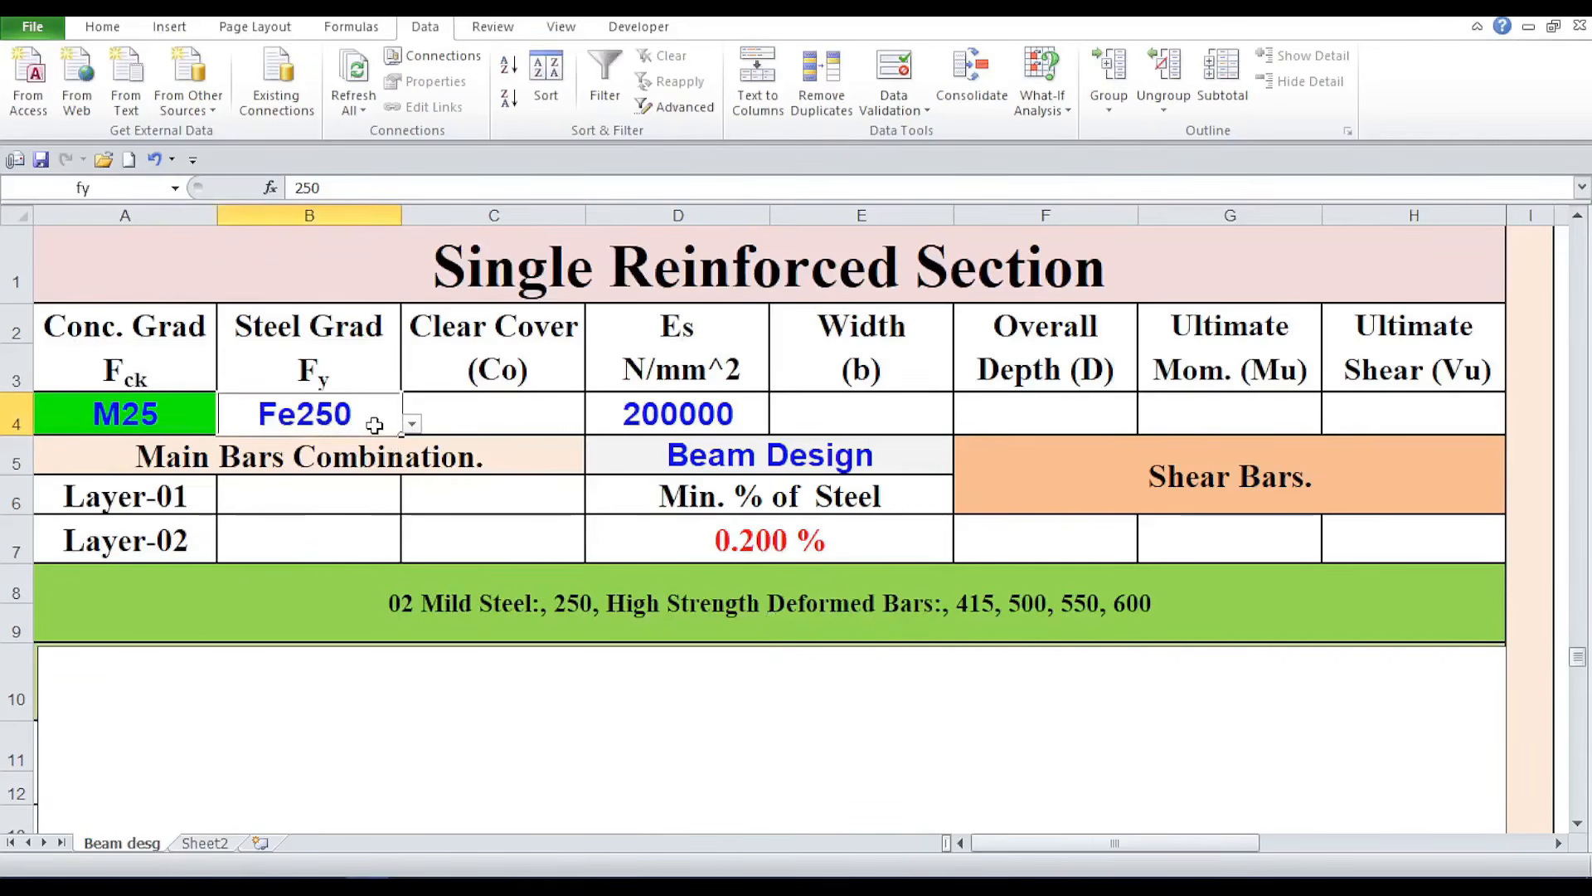
left_click(103, 26)
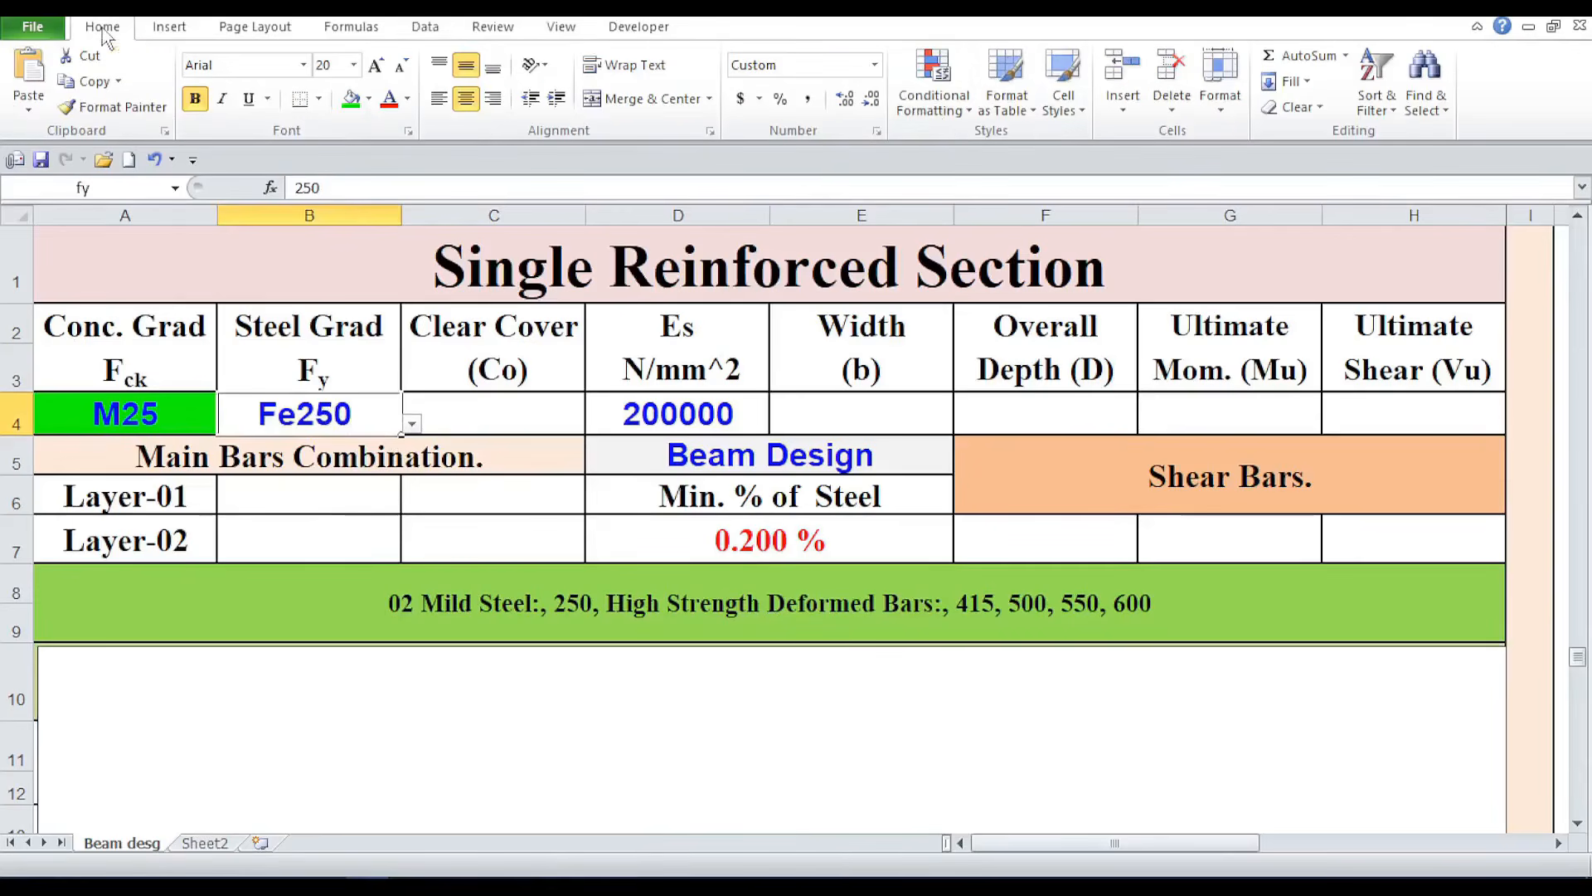
left_click(934, 87)
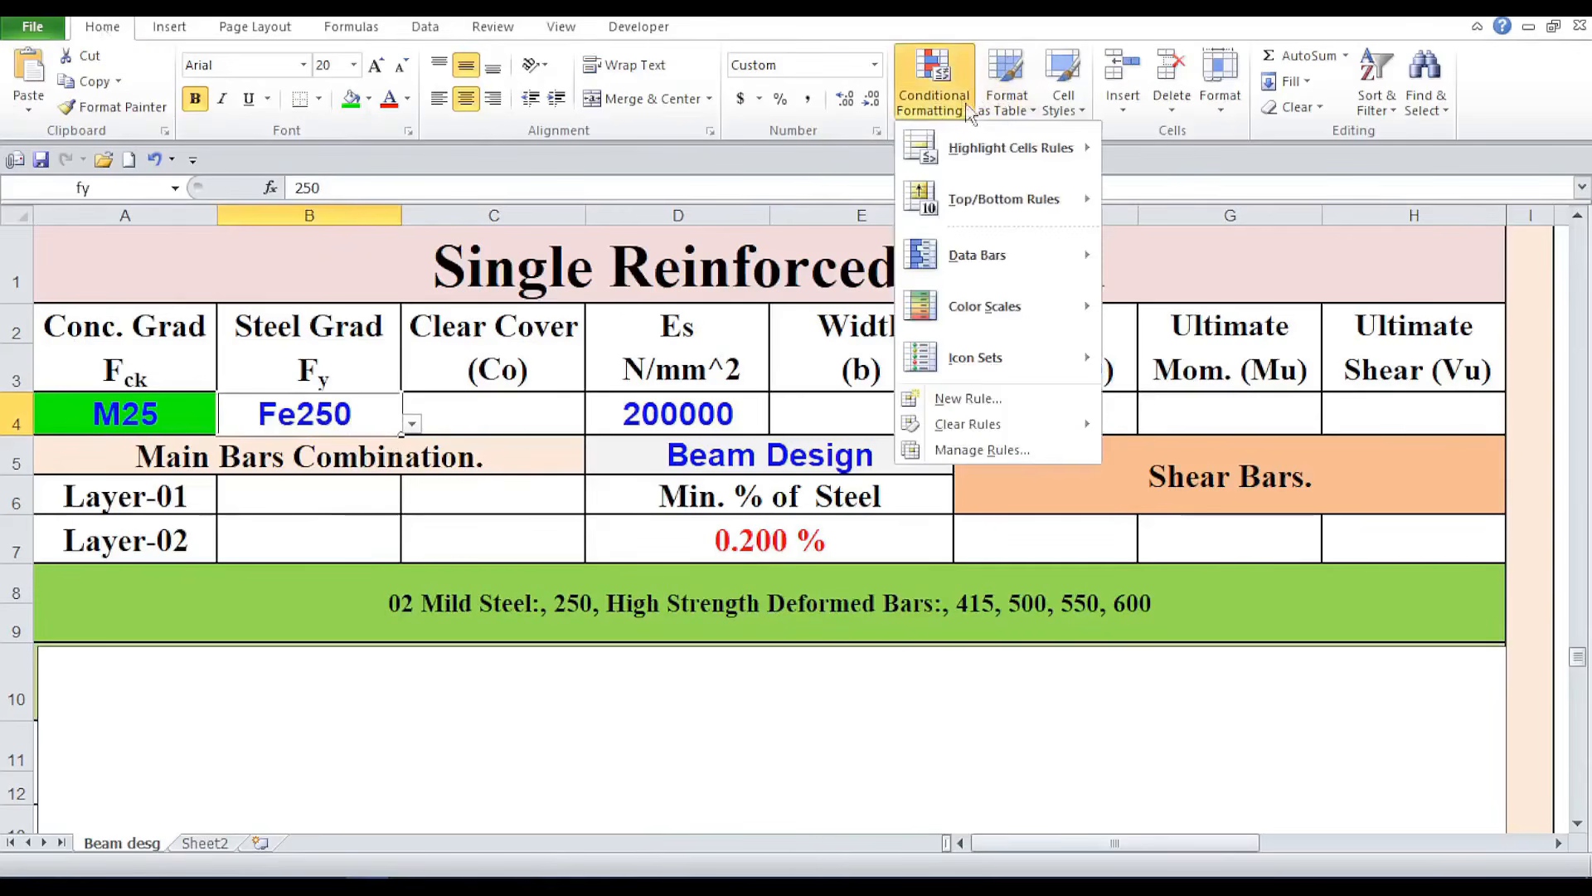
left_click(1007, 407)
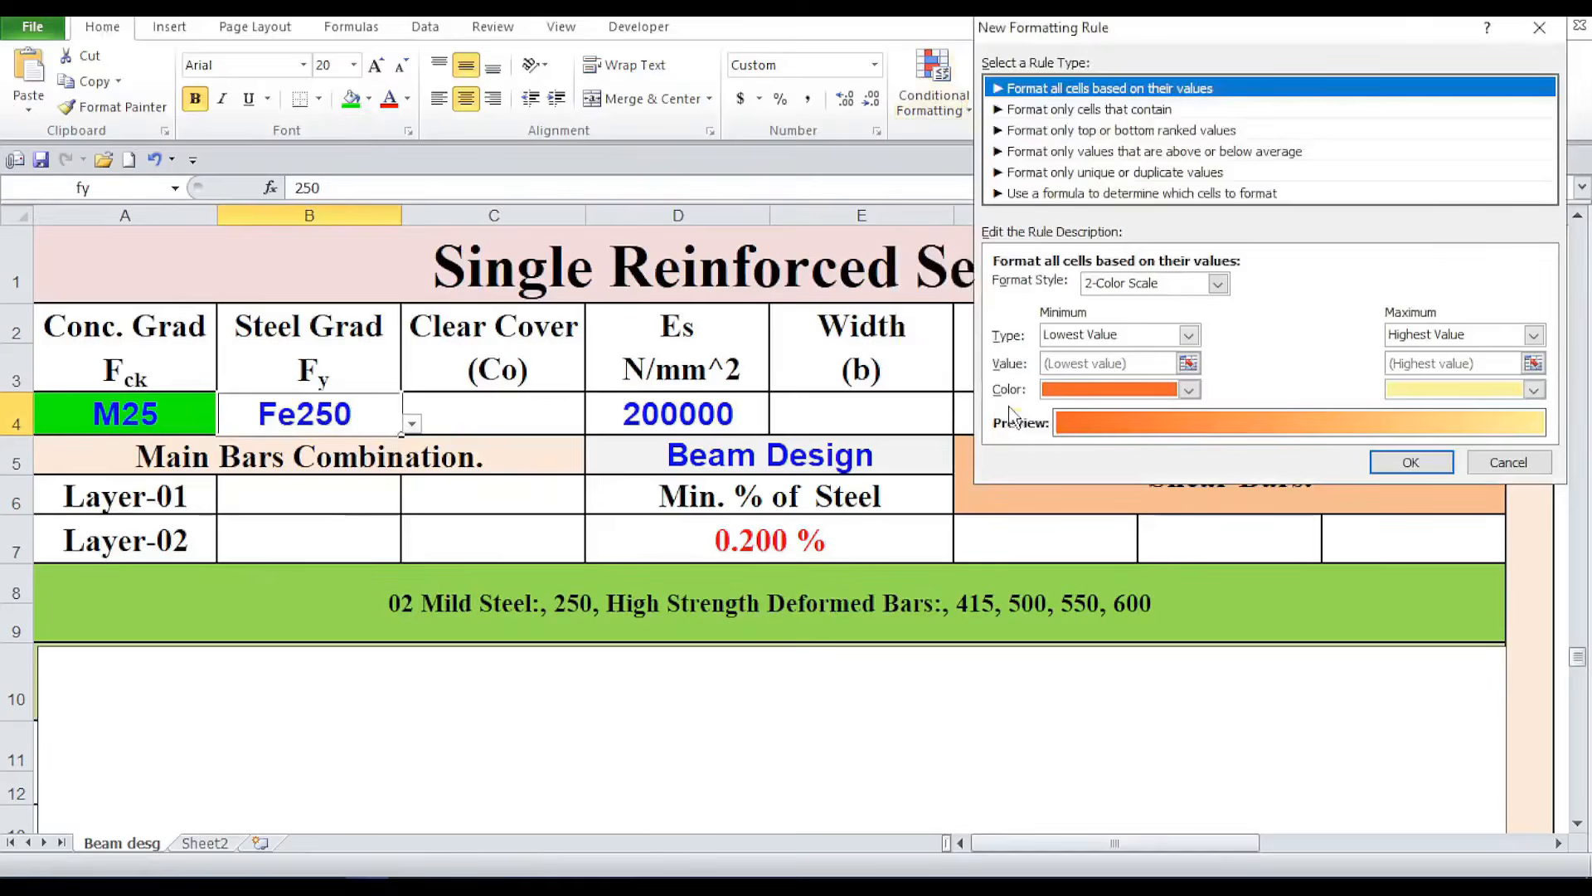
left_click(1045, 110)
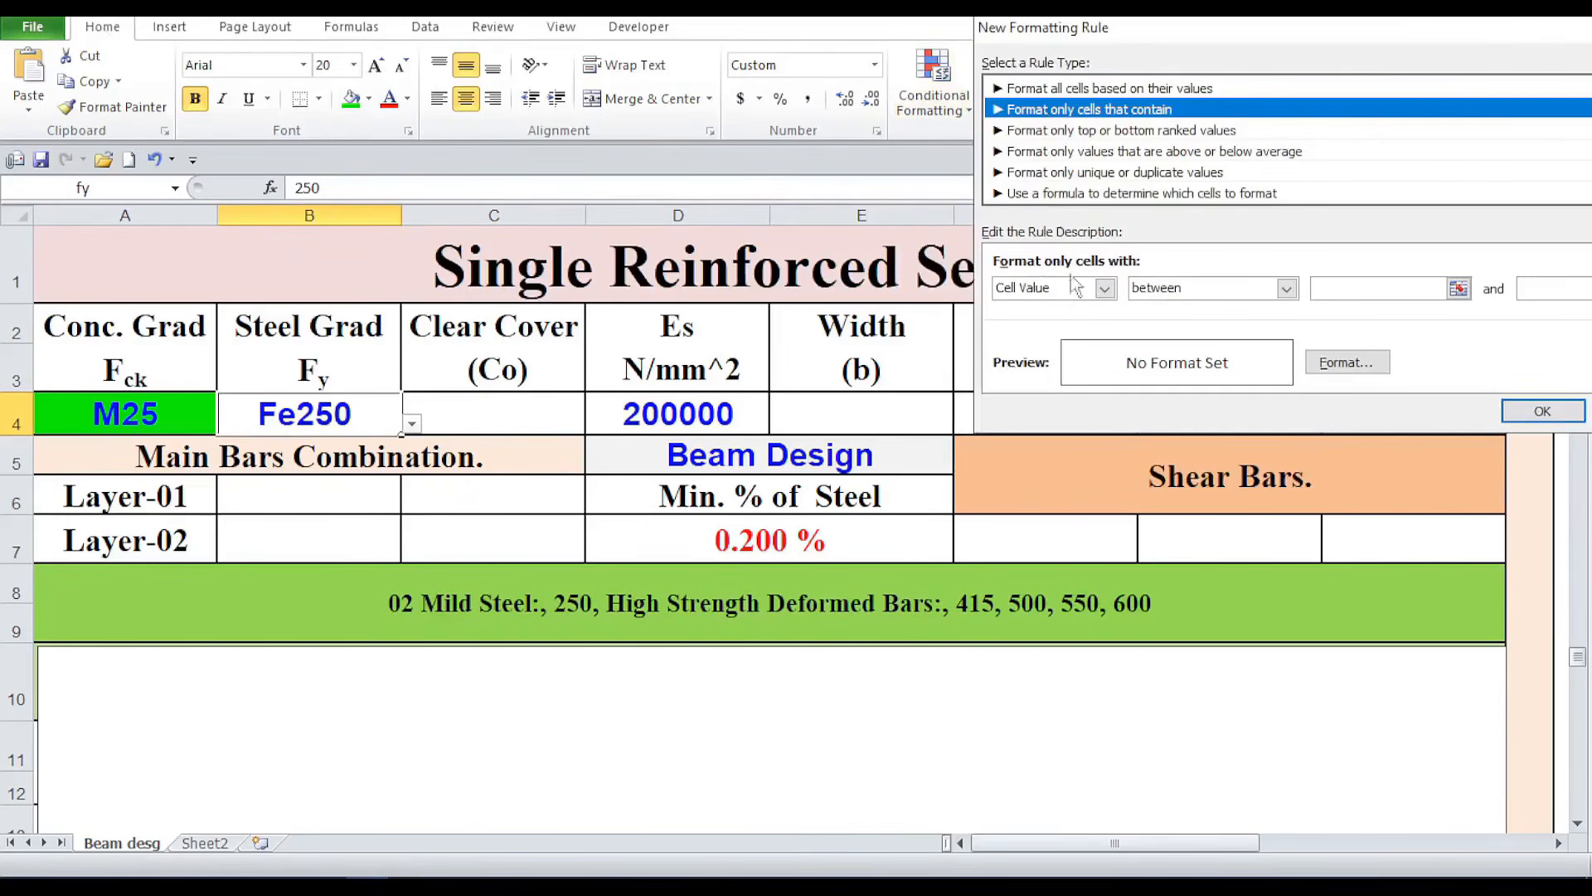
left_click(1287, 288)
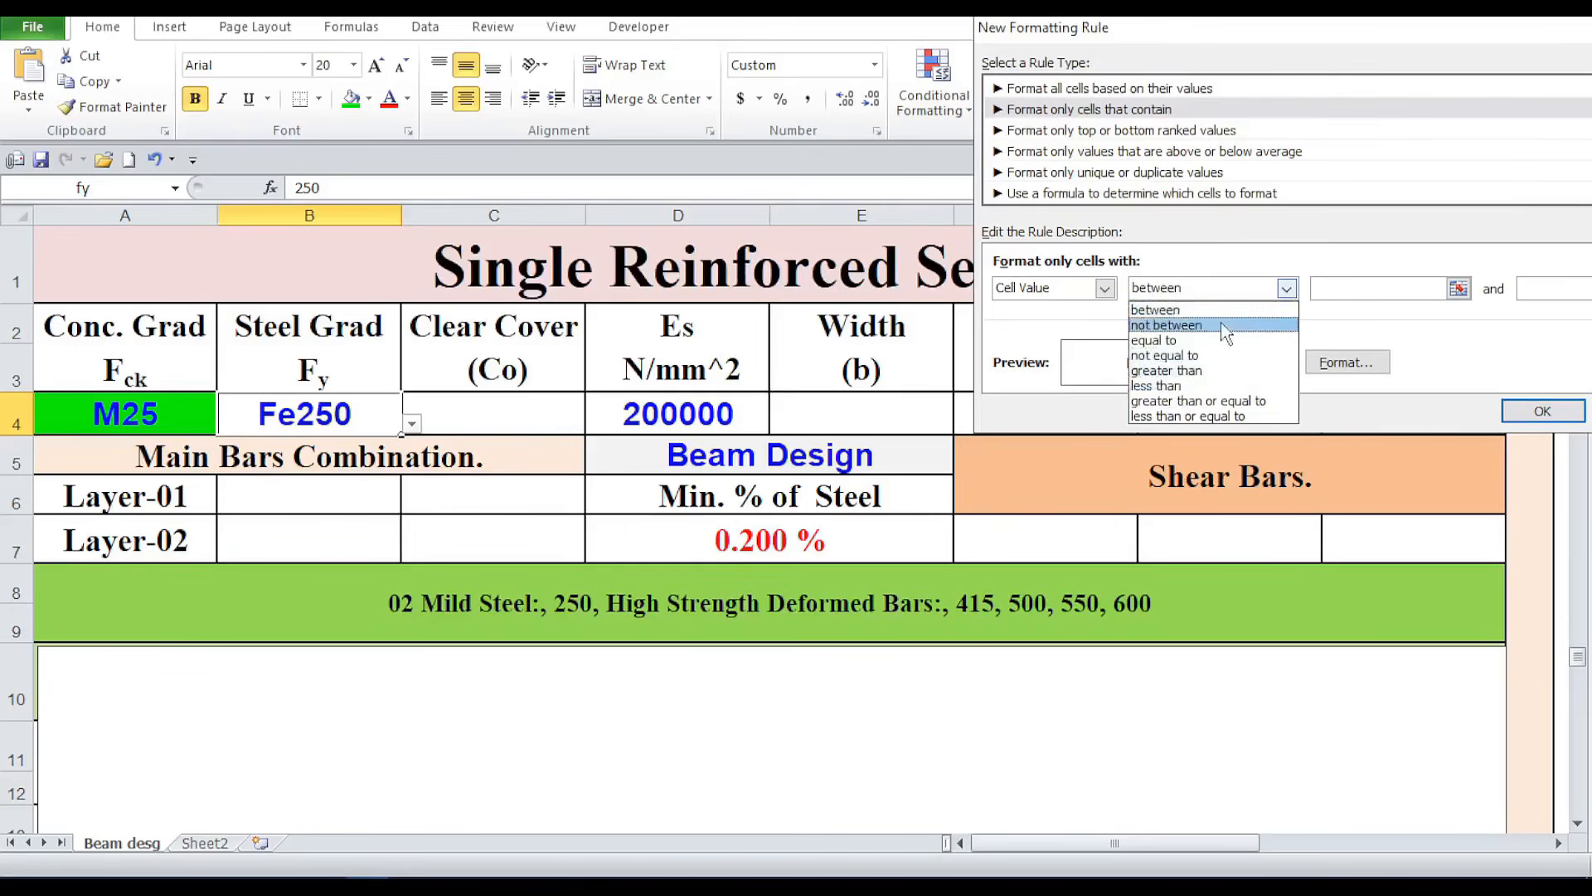
left_click(1253, 341)
left_click(1347, 285)
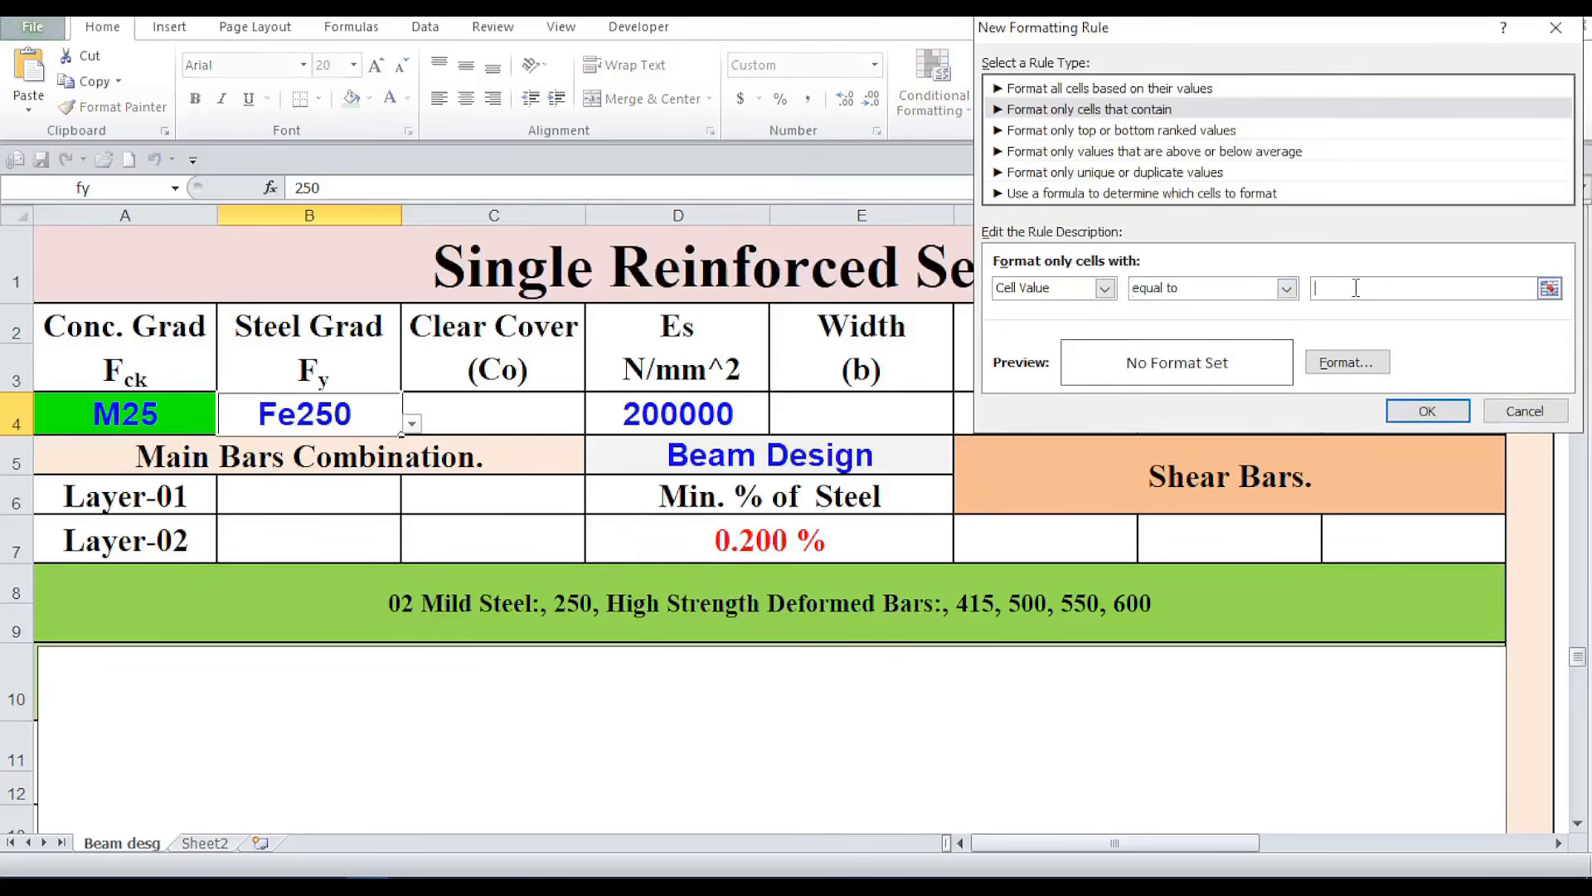
type("250")
Step: Give the steel grade rule a yellow fill and apply it to cell B4
left_click(1358, 376)
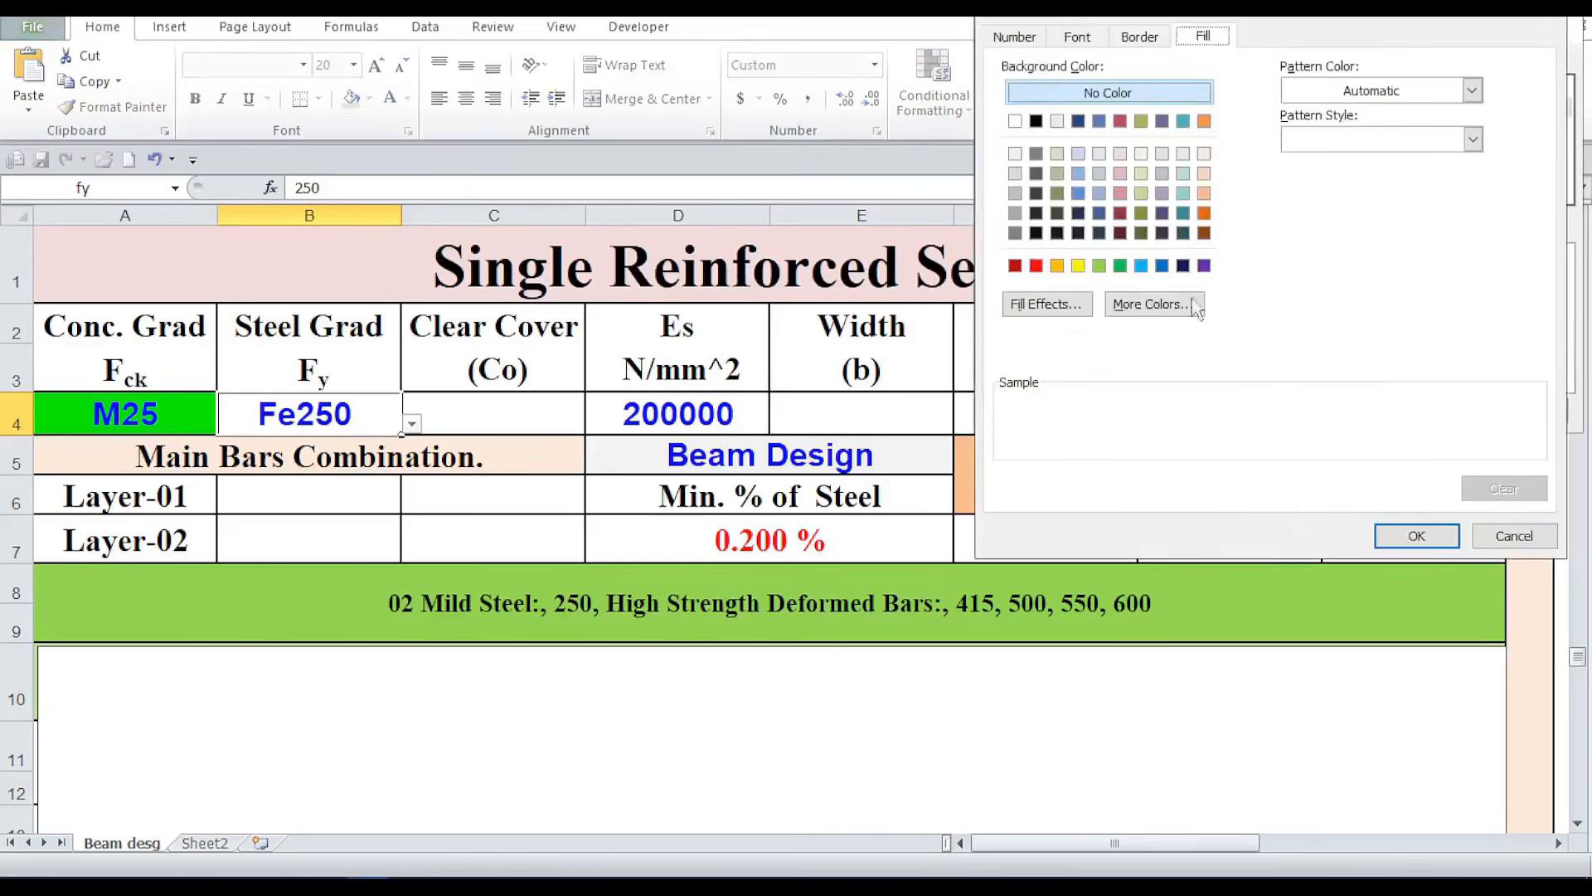
left_click(1078, 266)
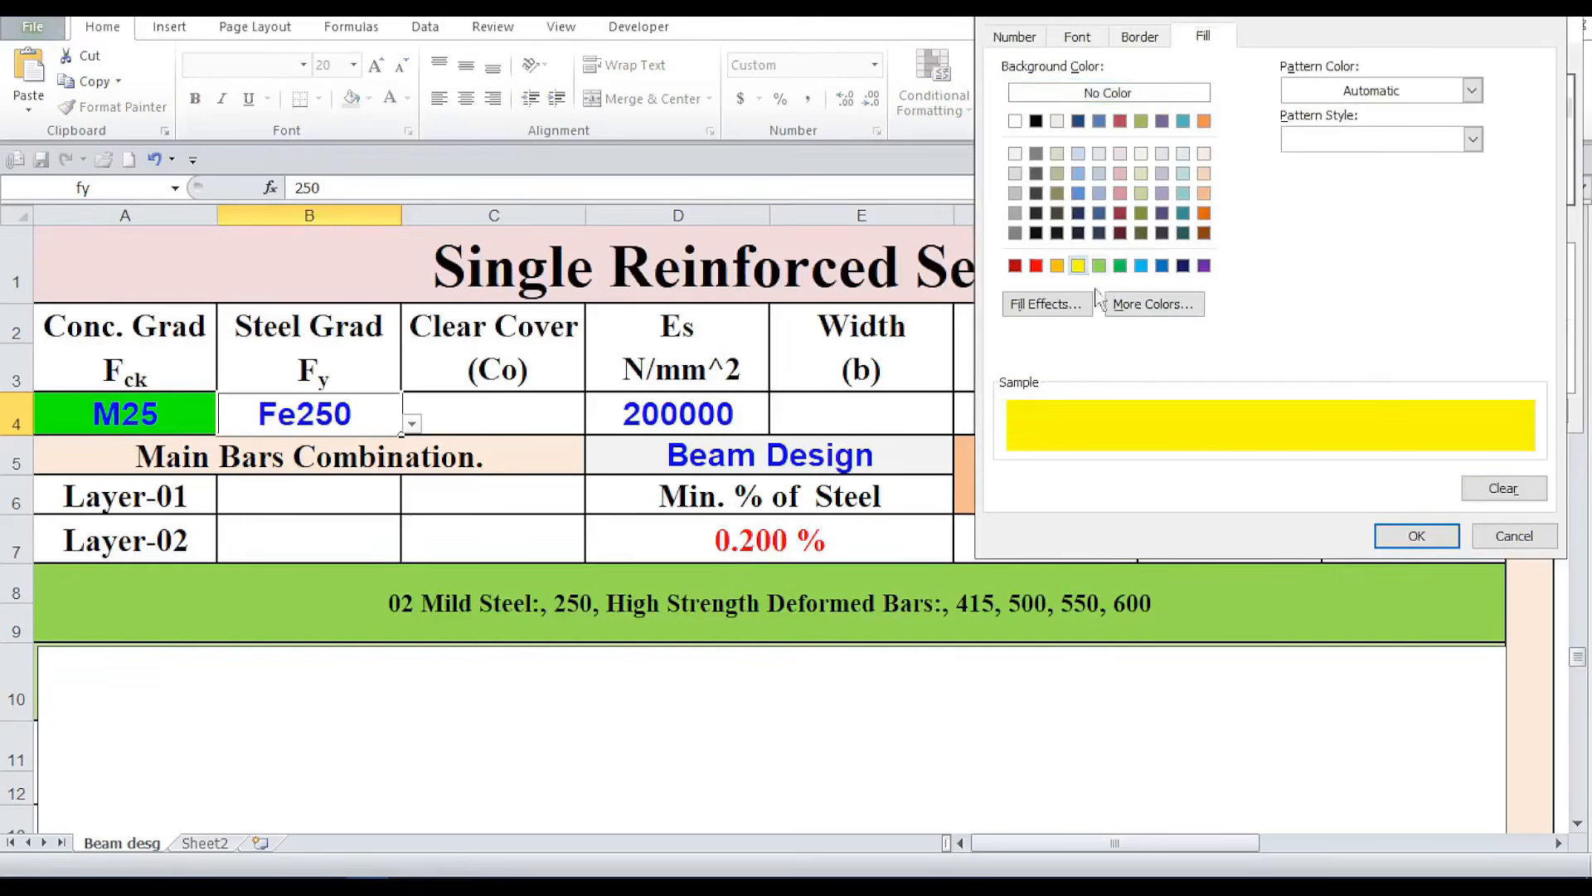
left_click(1415, 539)
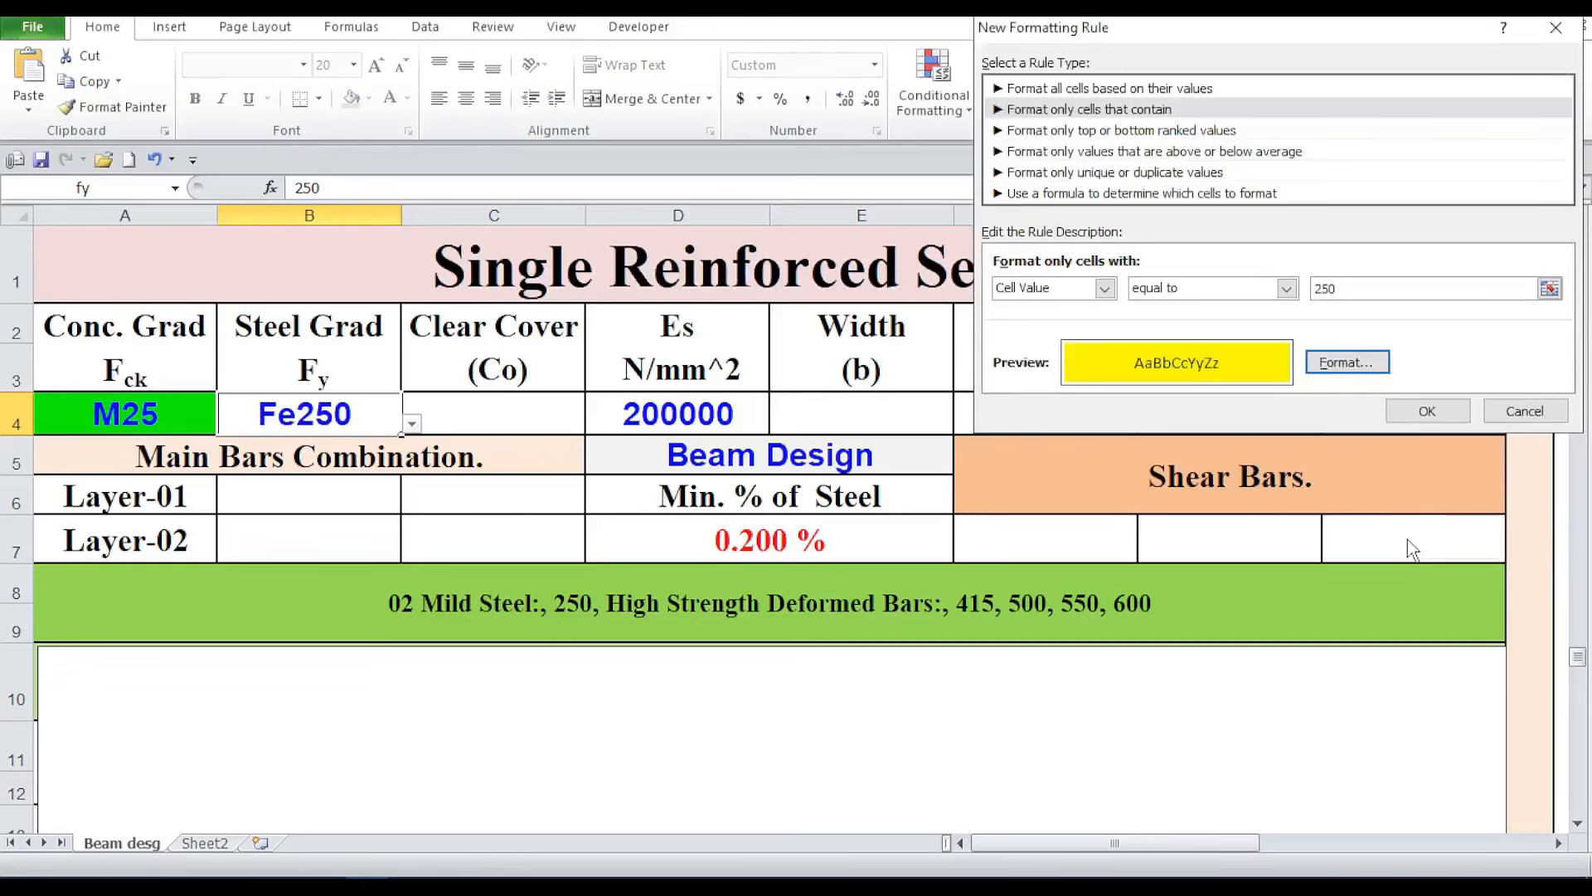
left_click(1428, 411)
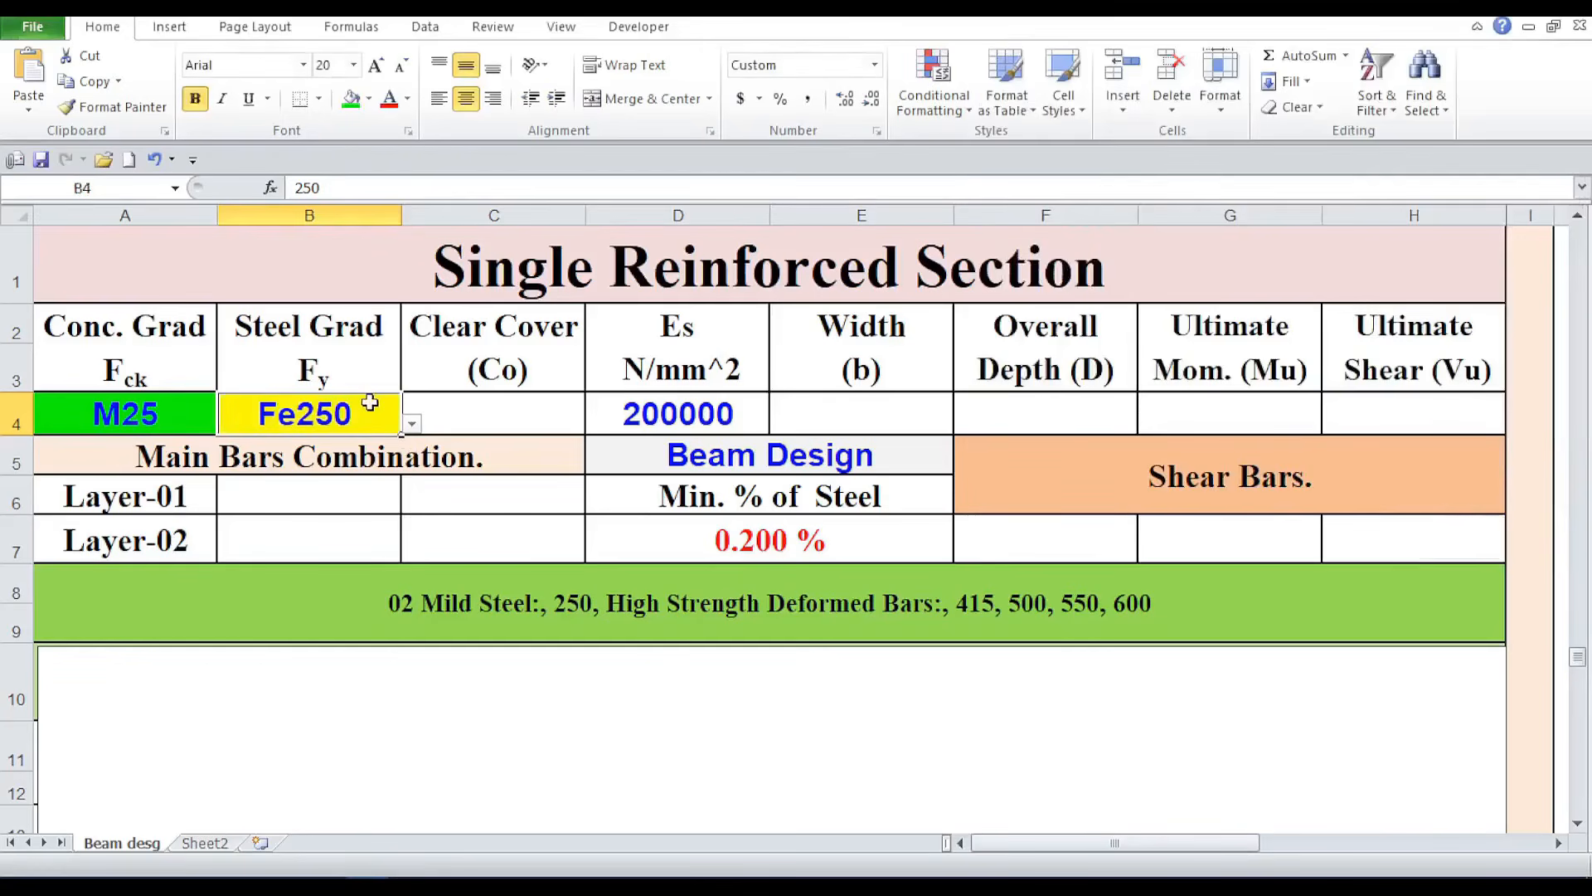
Step: Choose 415 from the steel grade list in cell B4
left_click(495, 778)
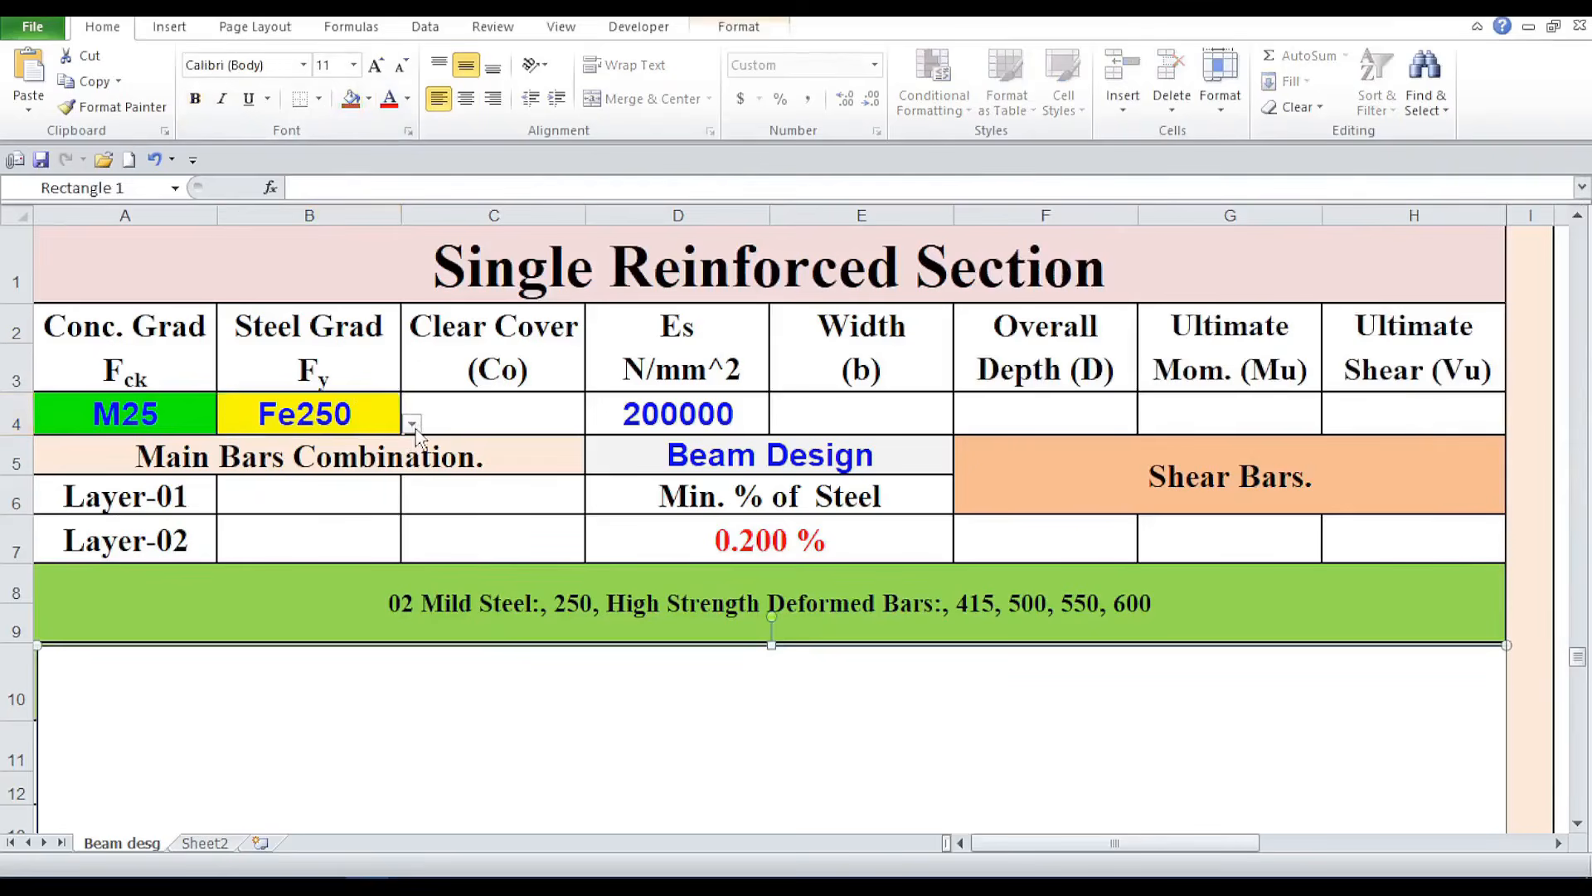
left_click(412, 423)
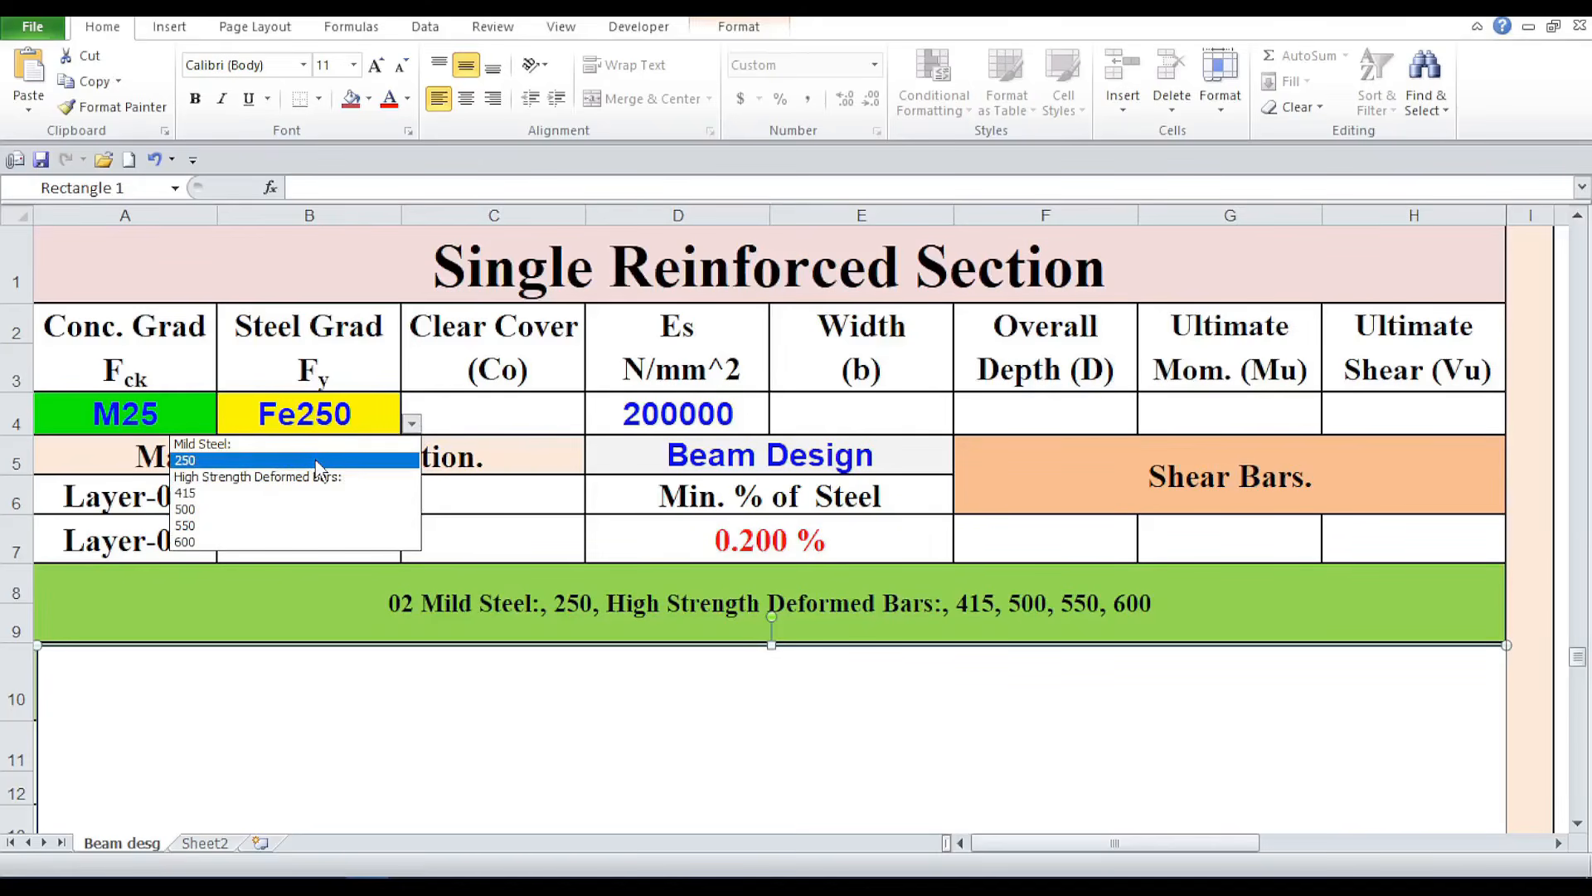
left_click(370, 496)
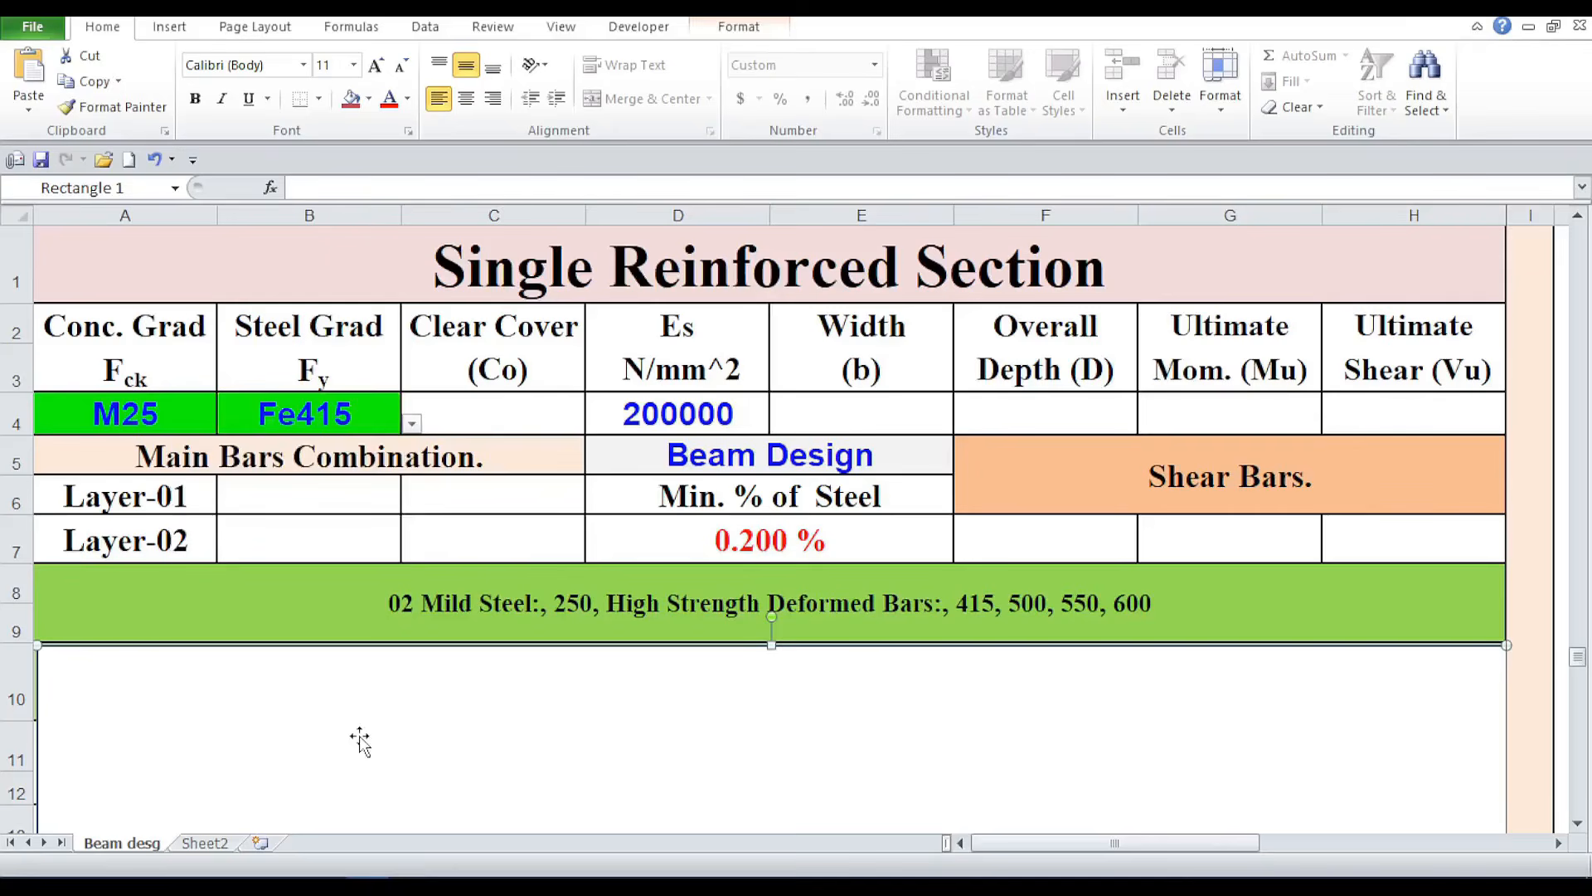
Step: Enter a clear cover of 25 in cell C4
left_click(448, 419)
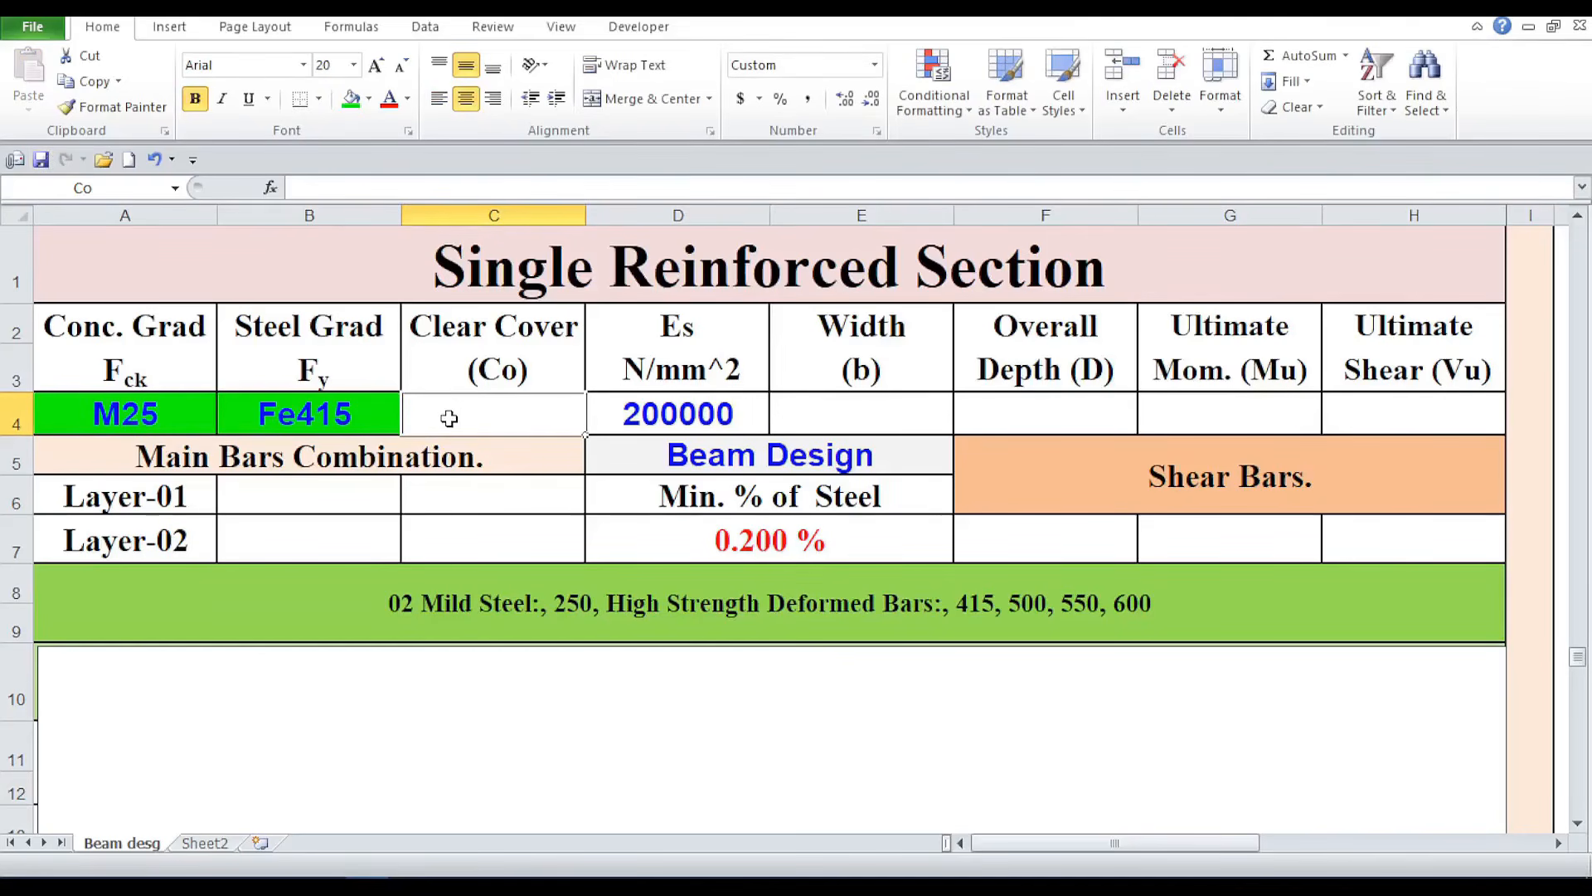
type("35")
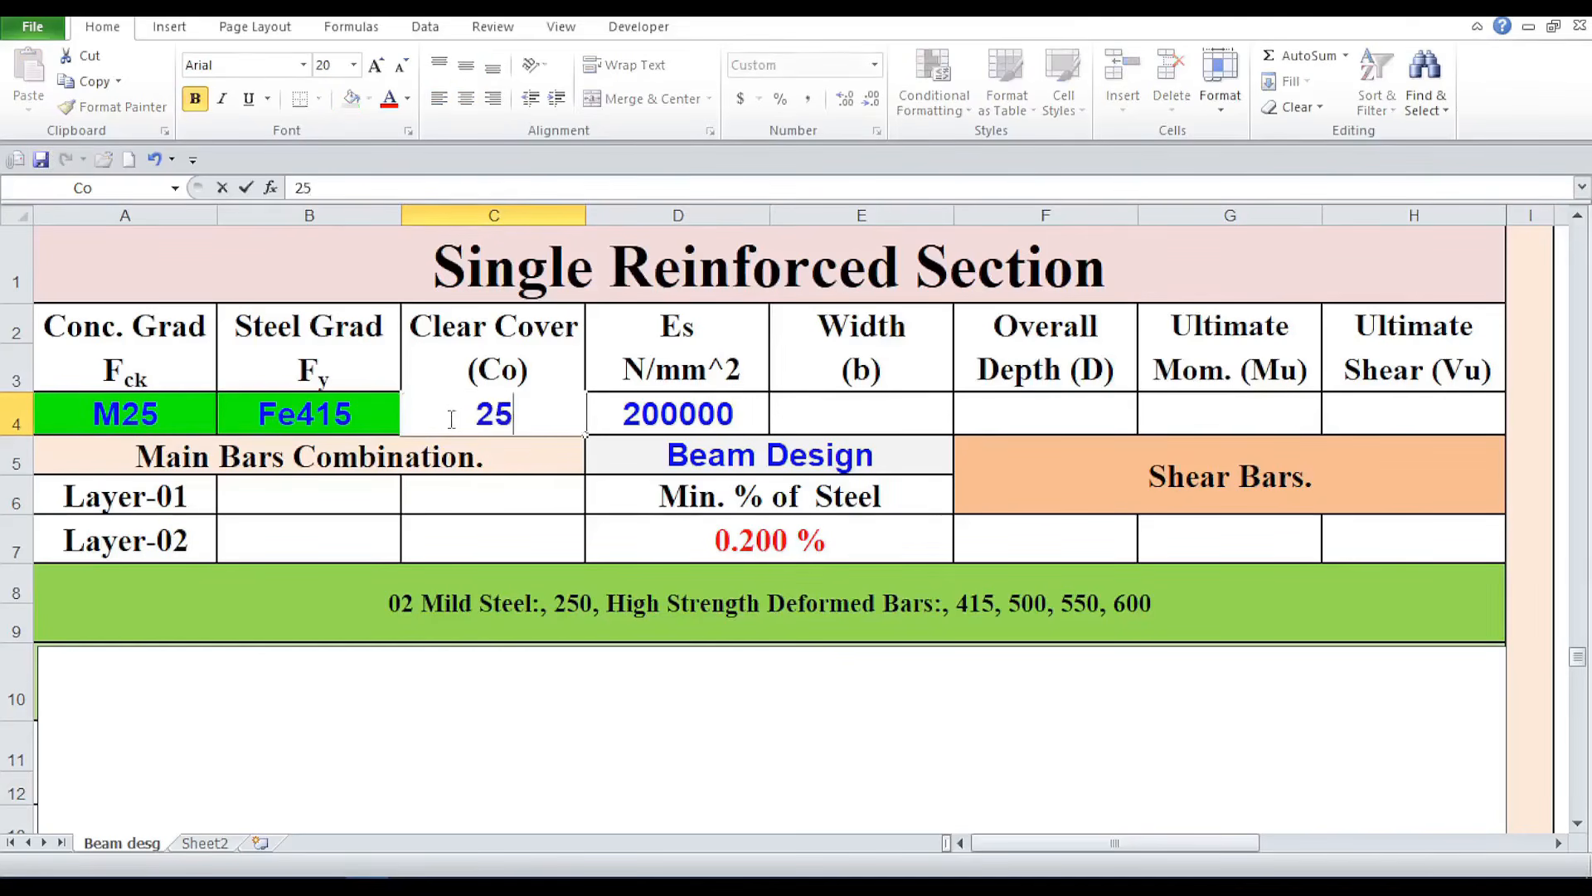
key("Tab")
Step: Enter a beam width of 250 in cell E4 and an overall depth of 450 in cell F4
key("Tab")
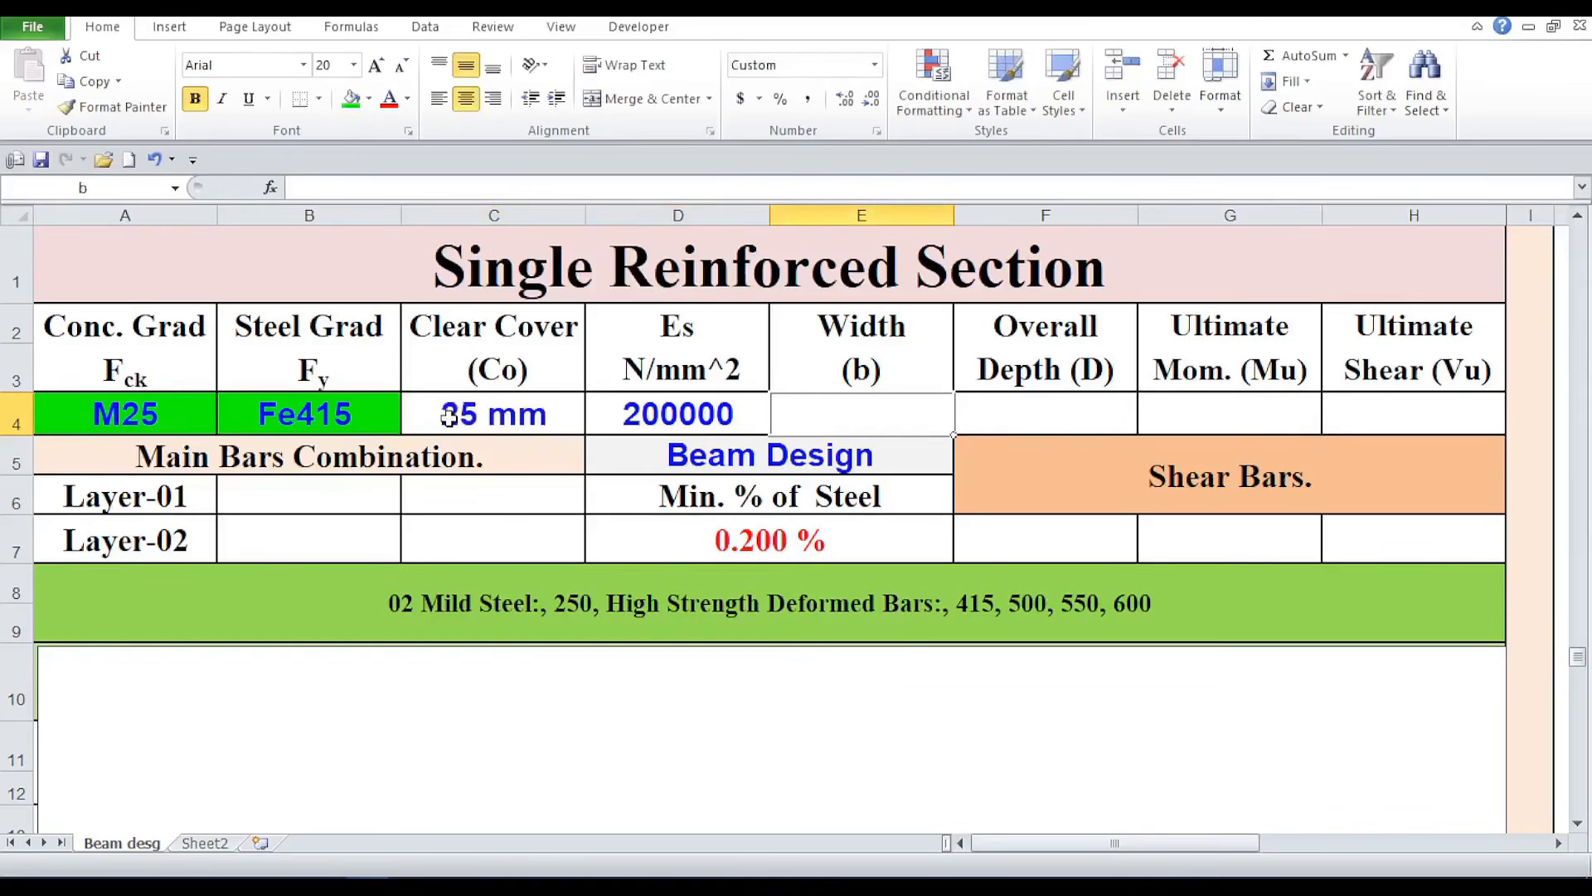
type("250")
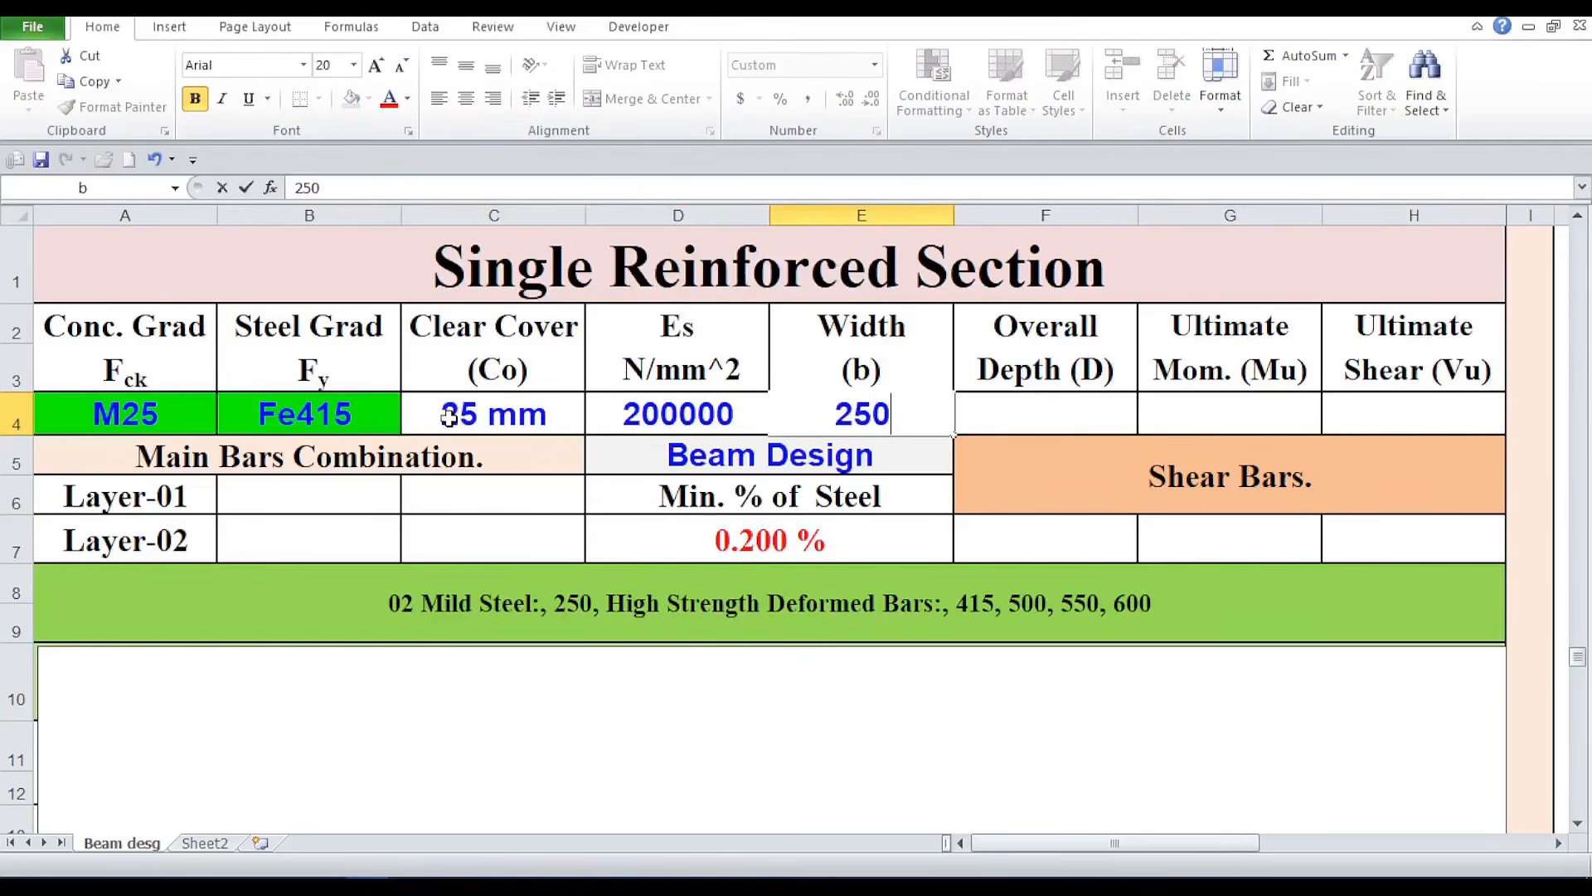
key("Tab")
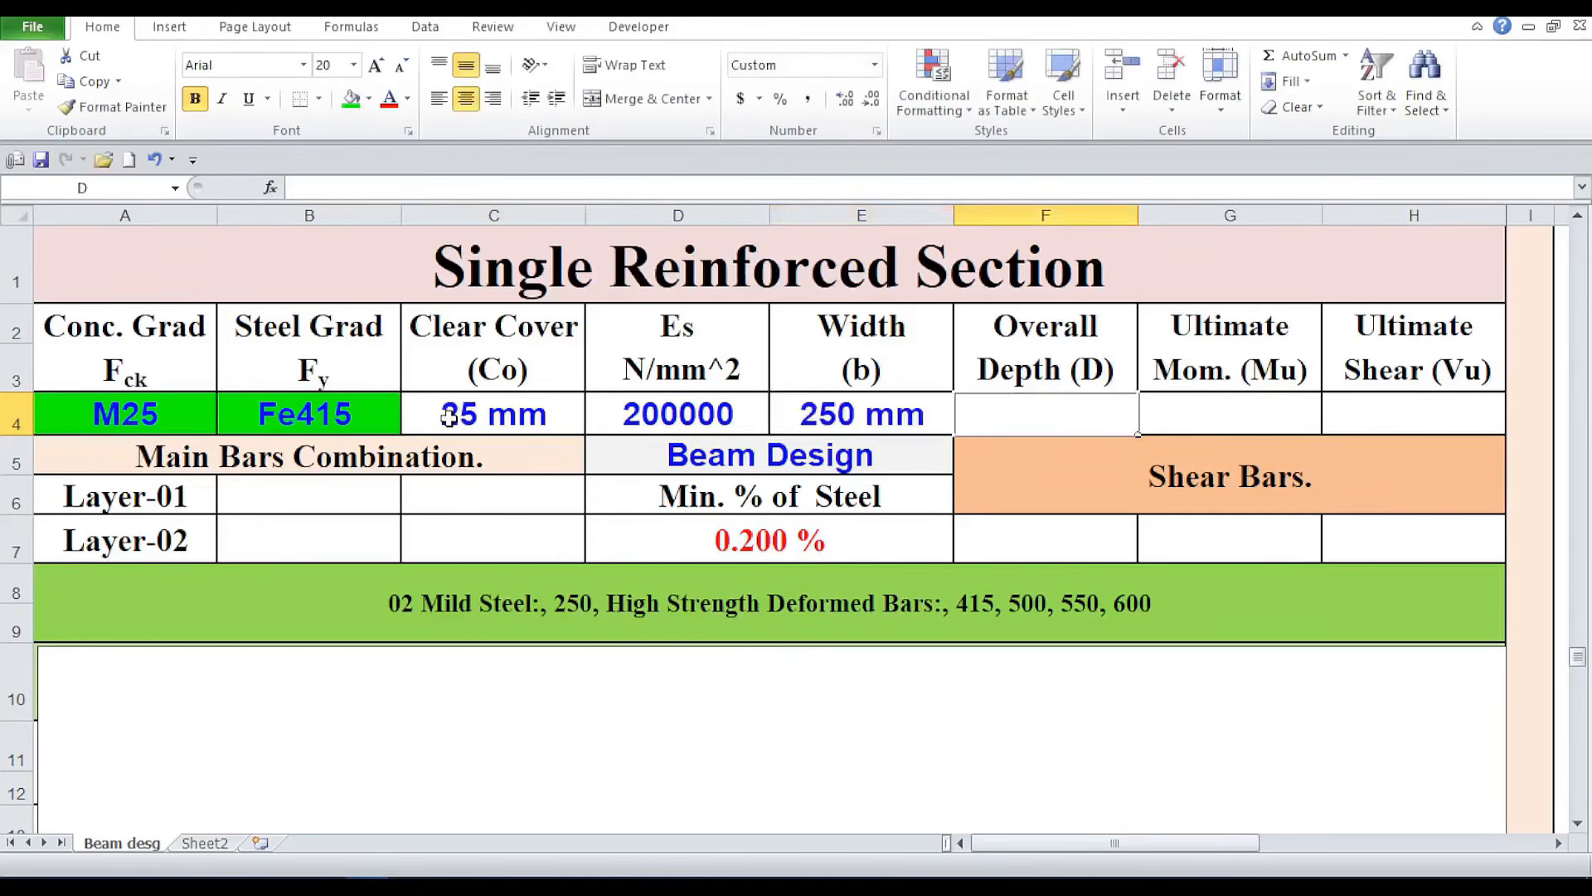
type("45")
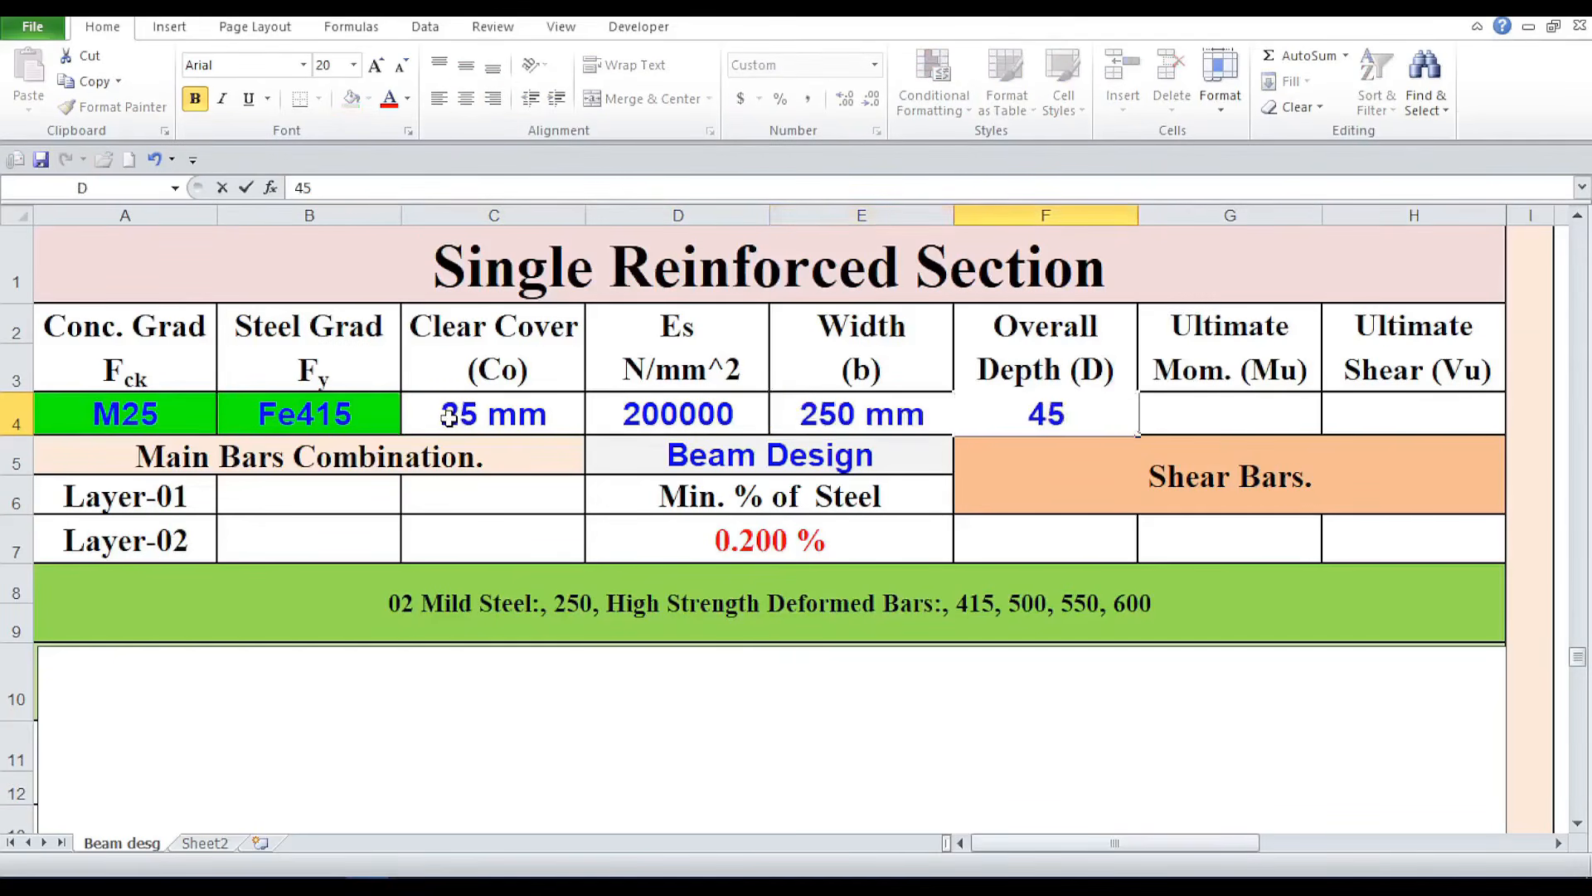
type("0")
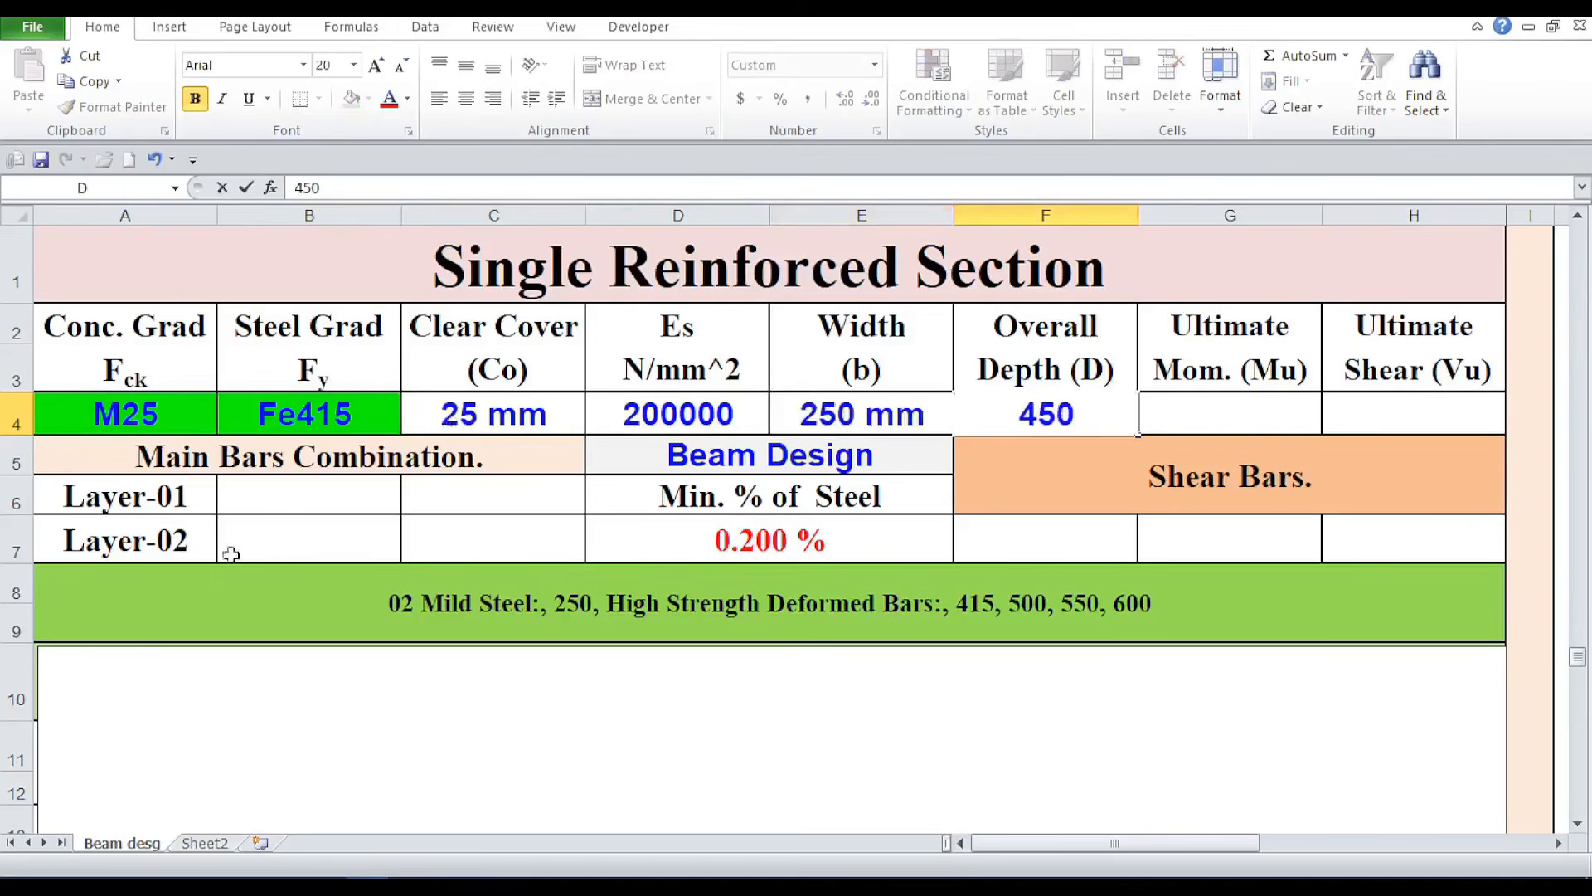
Step: Enter the Layer-01 main bars as 3 bars in cell B6 with a diameter of 20 in cell C6
left_click(328, 508)
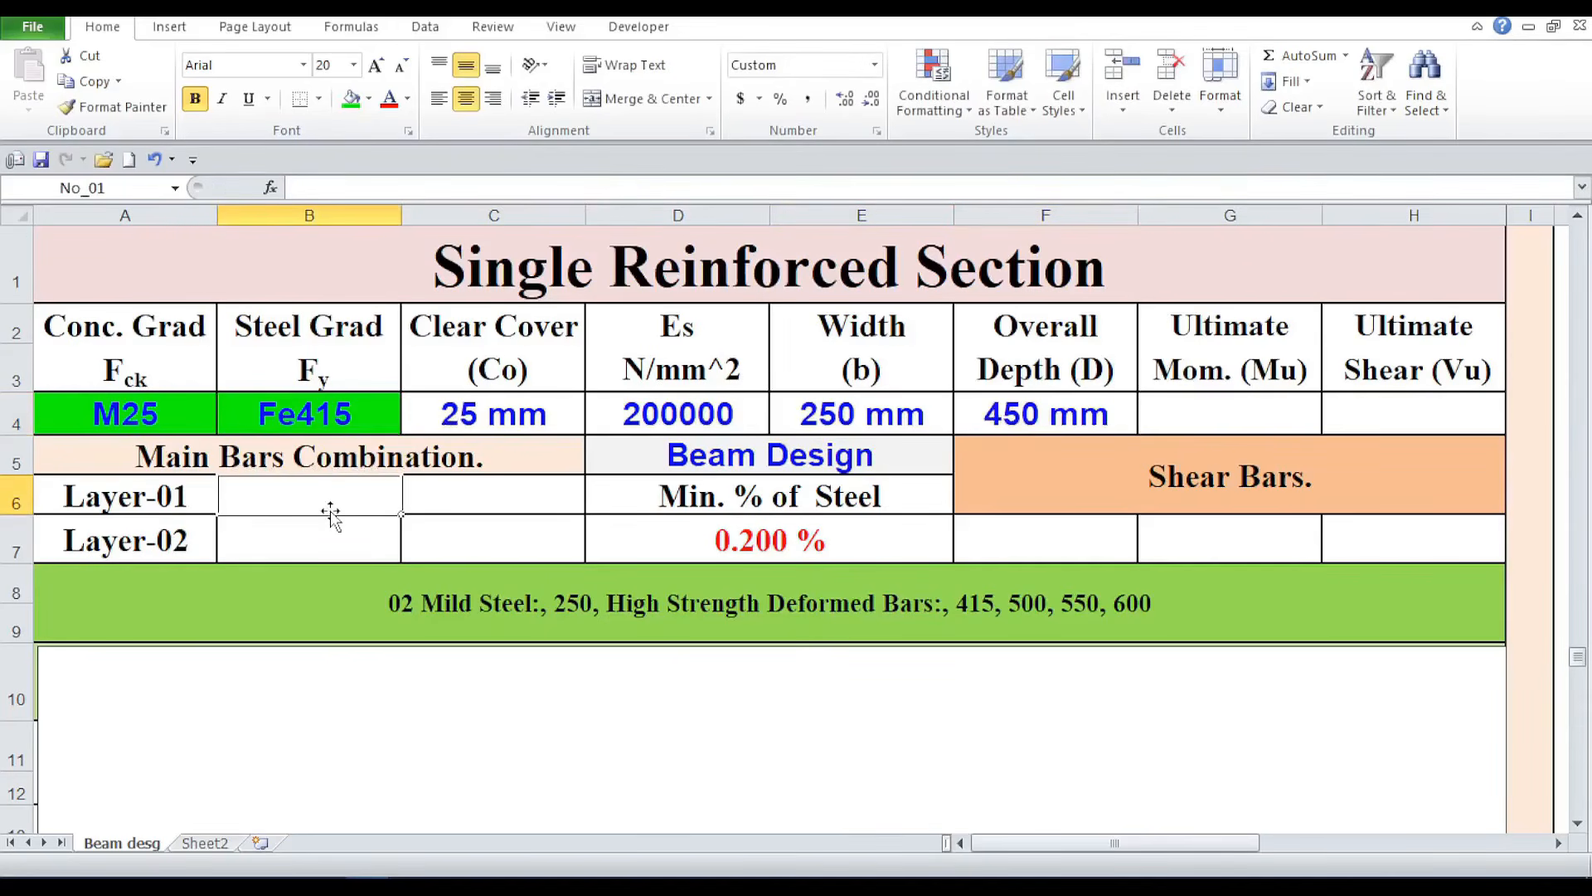
type("3")
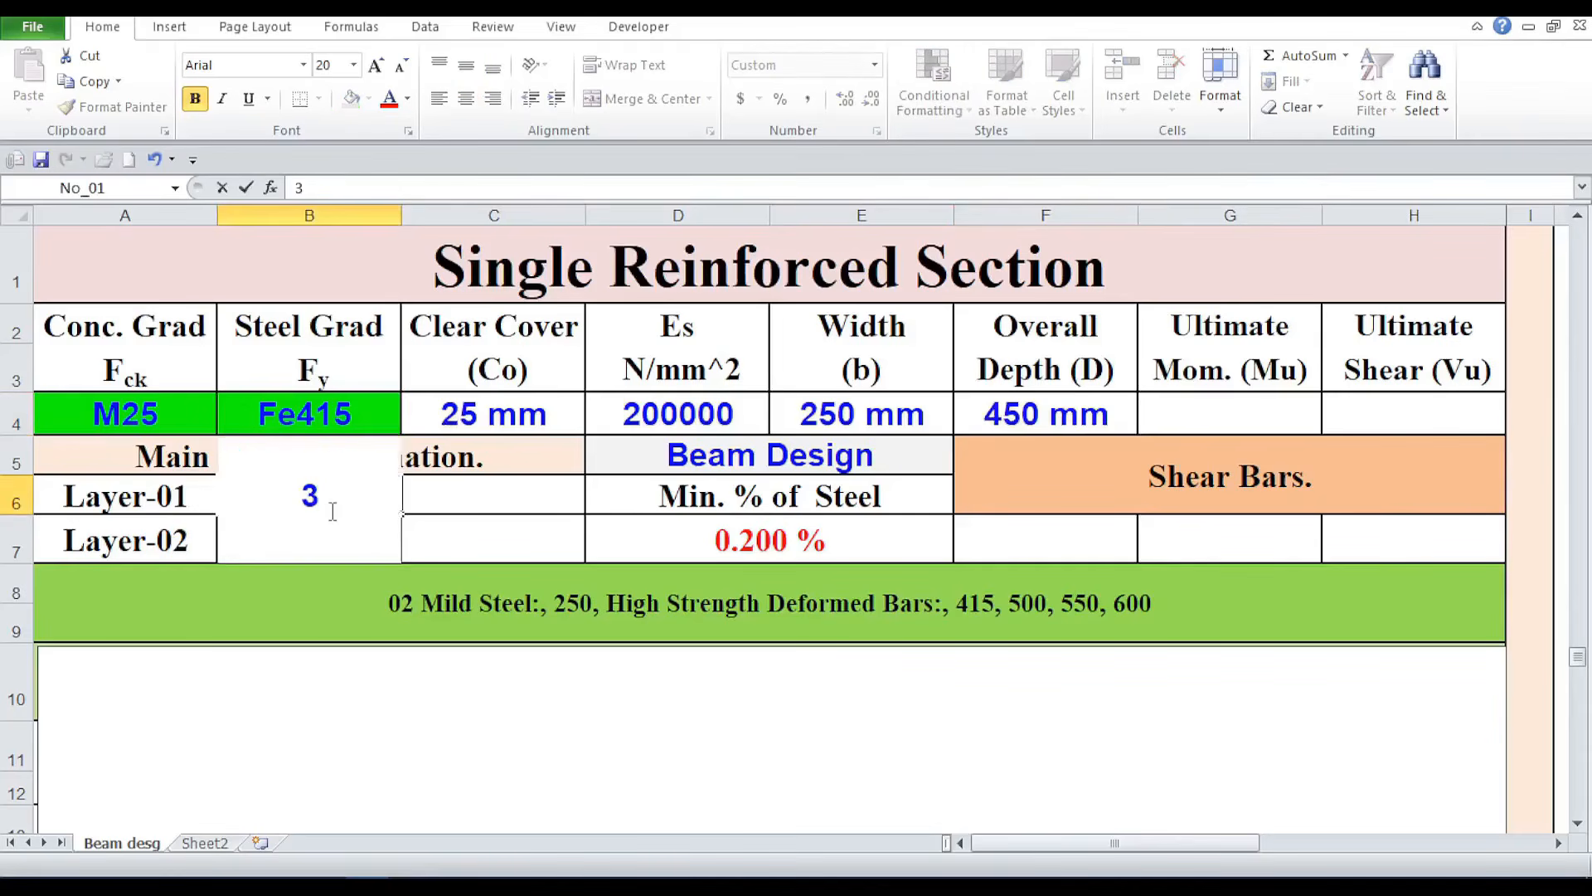
left_click(505, 481)
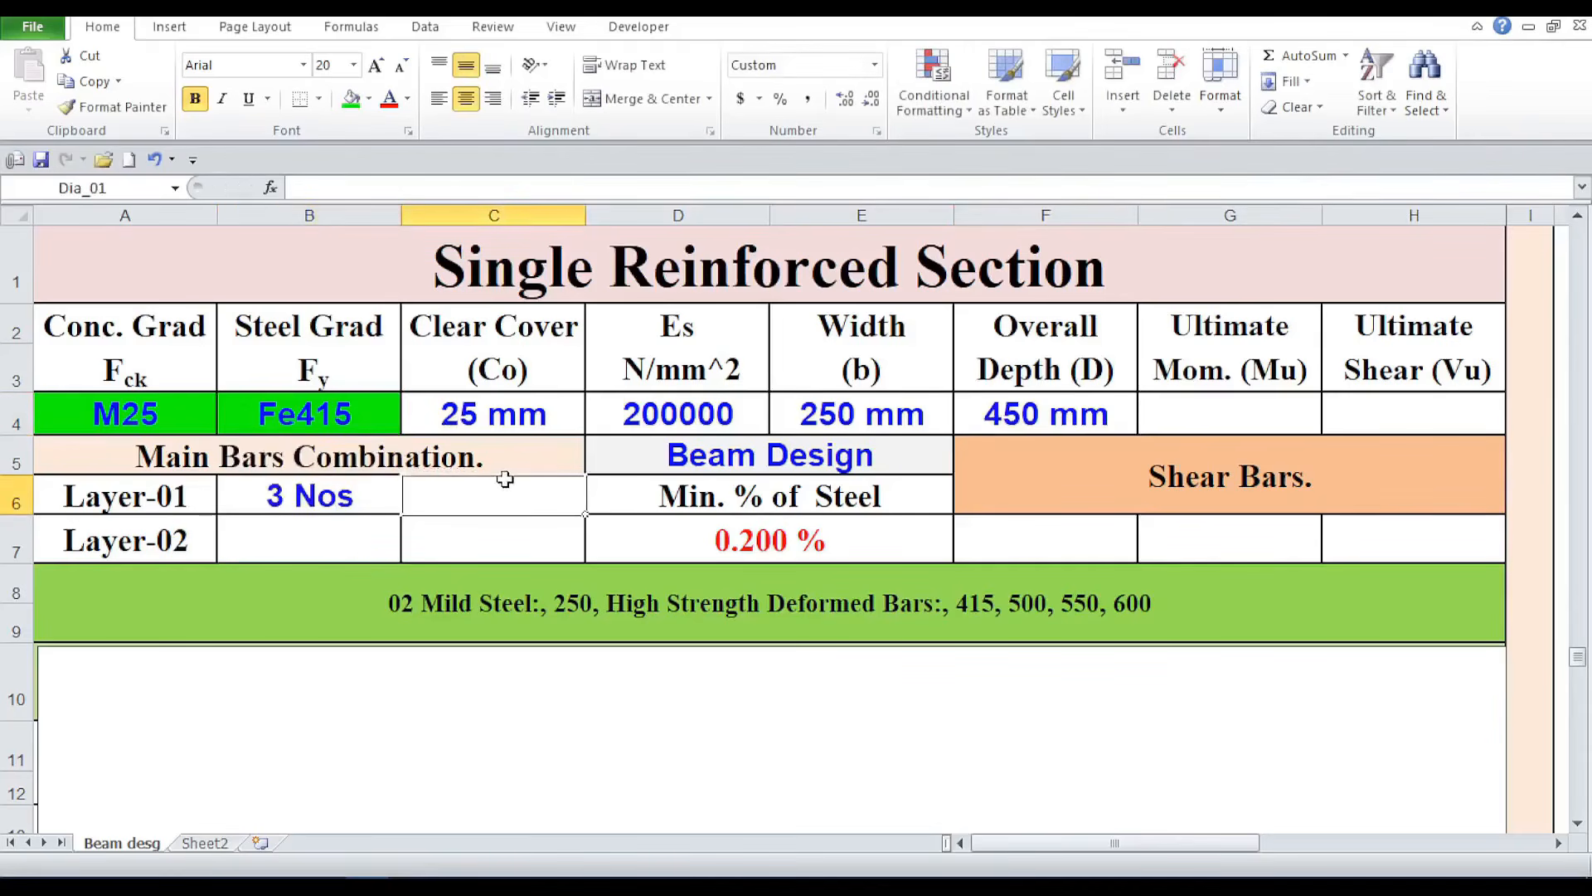
type("20")
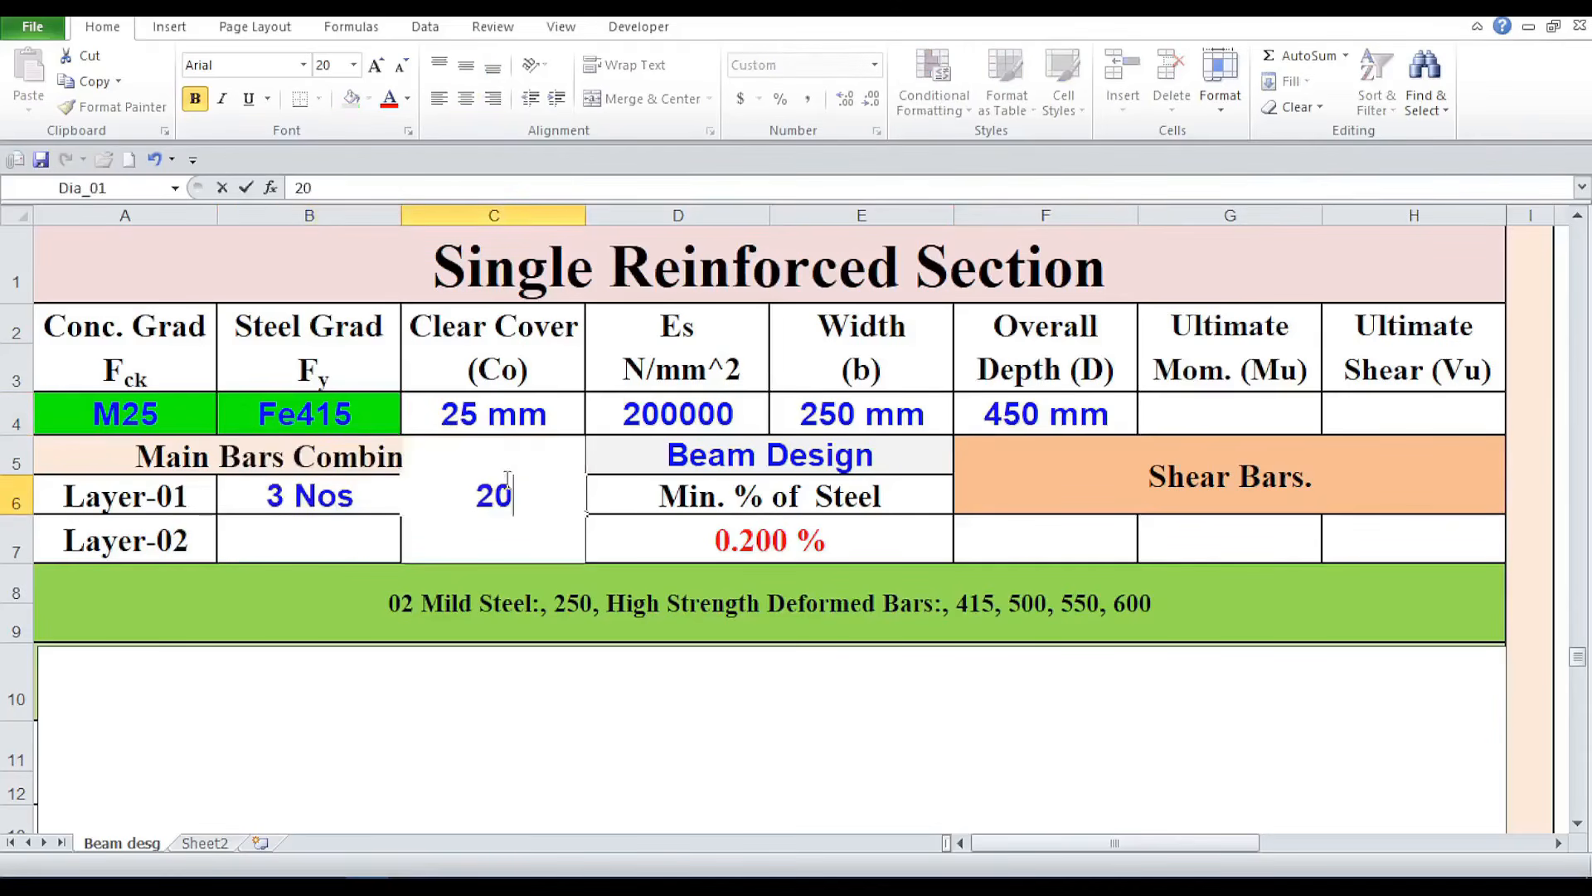
left_click(671, 470)
Step: Enter an ultimate moment of 50 in cell G4
left_click(1203, 416)
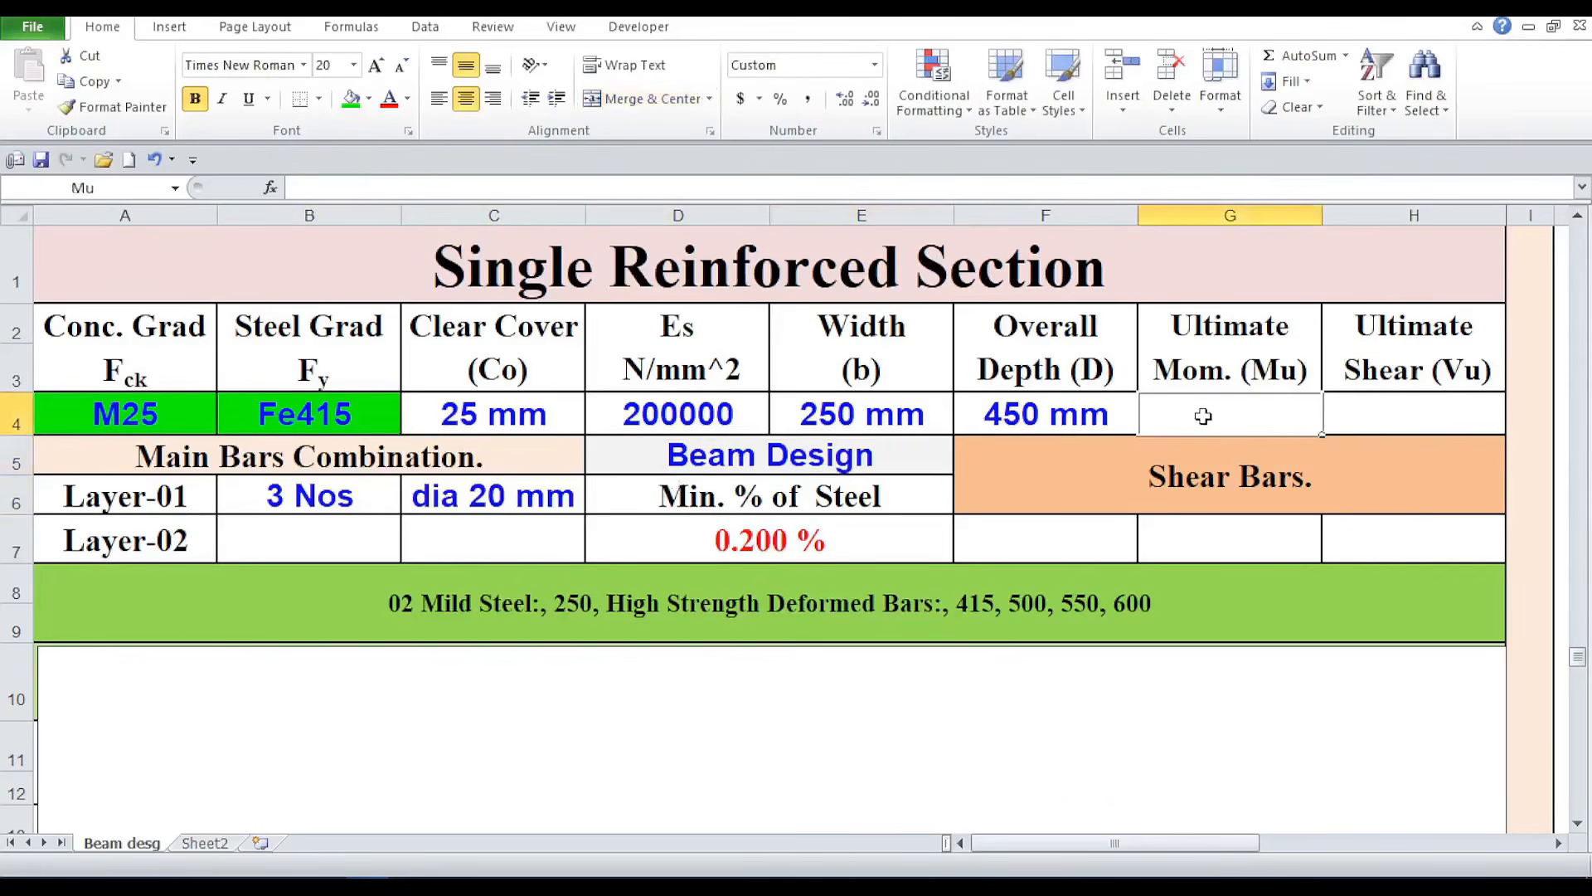
type("50")
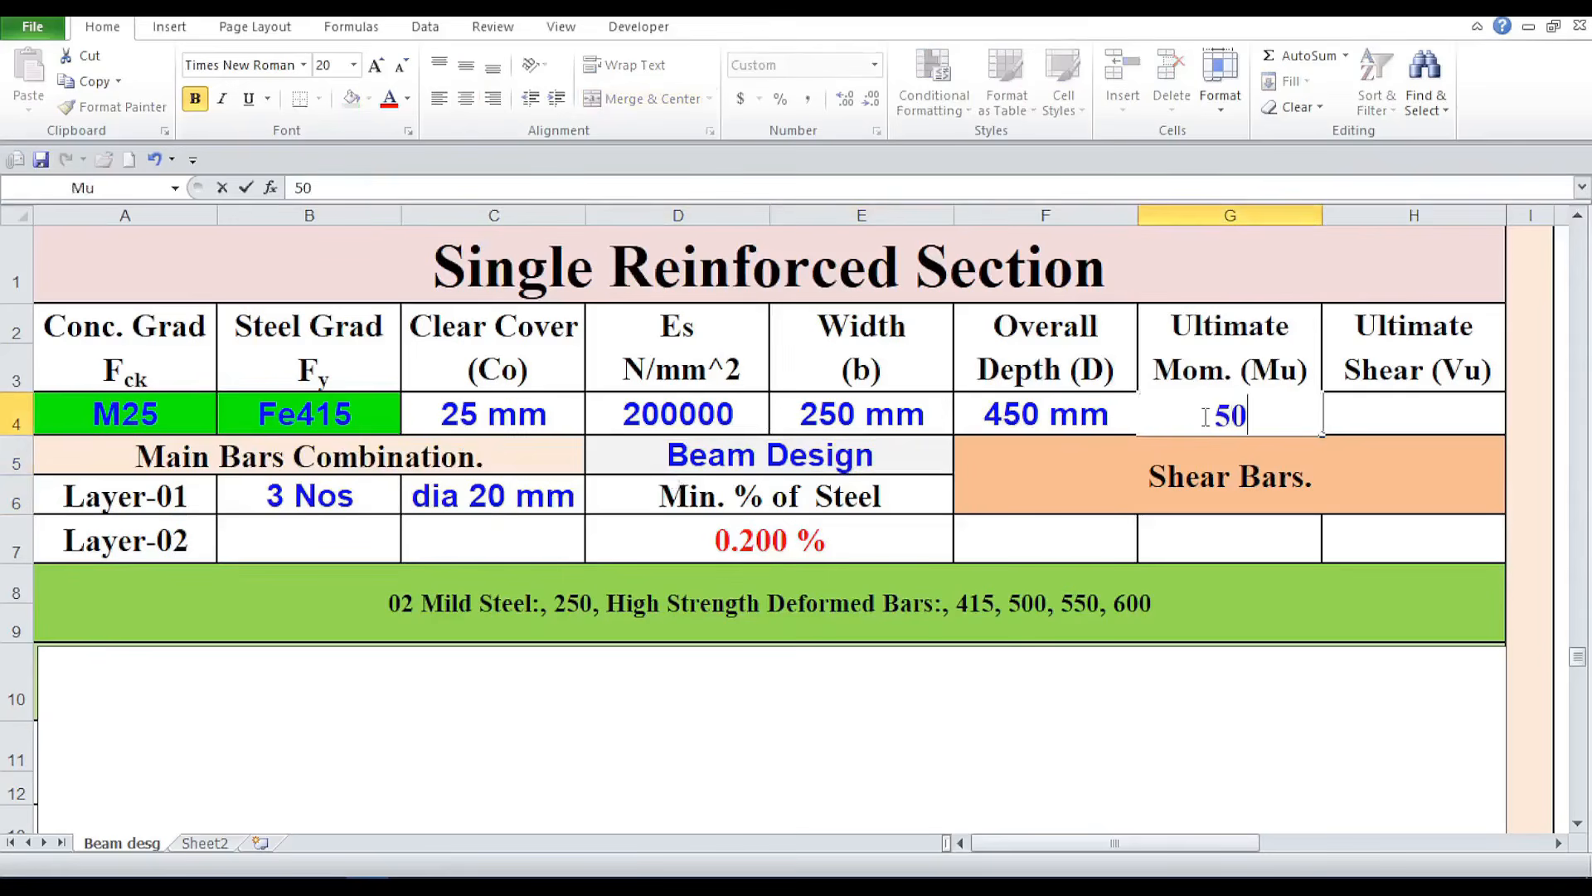
key("Tab")
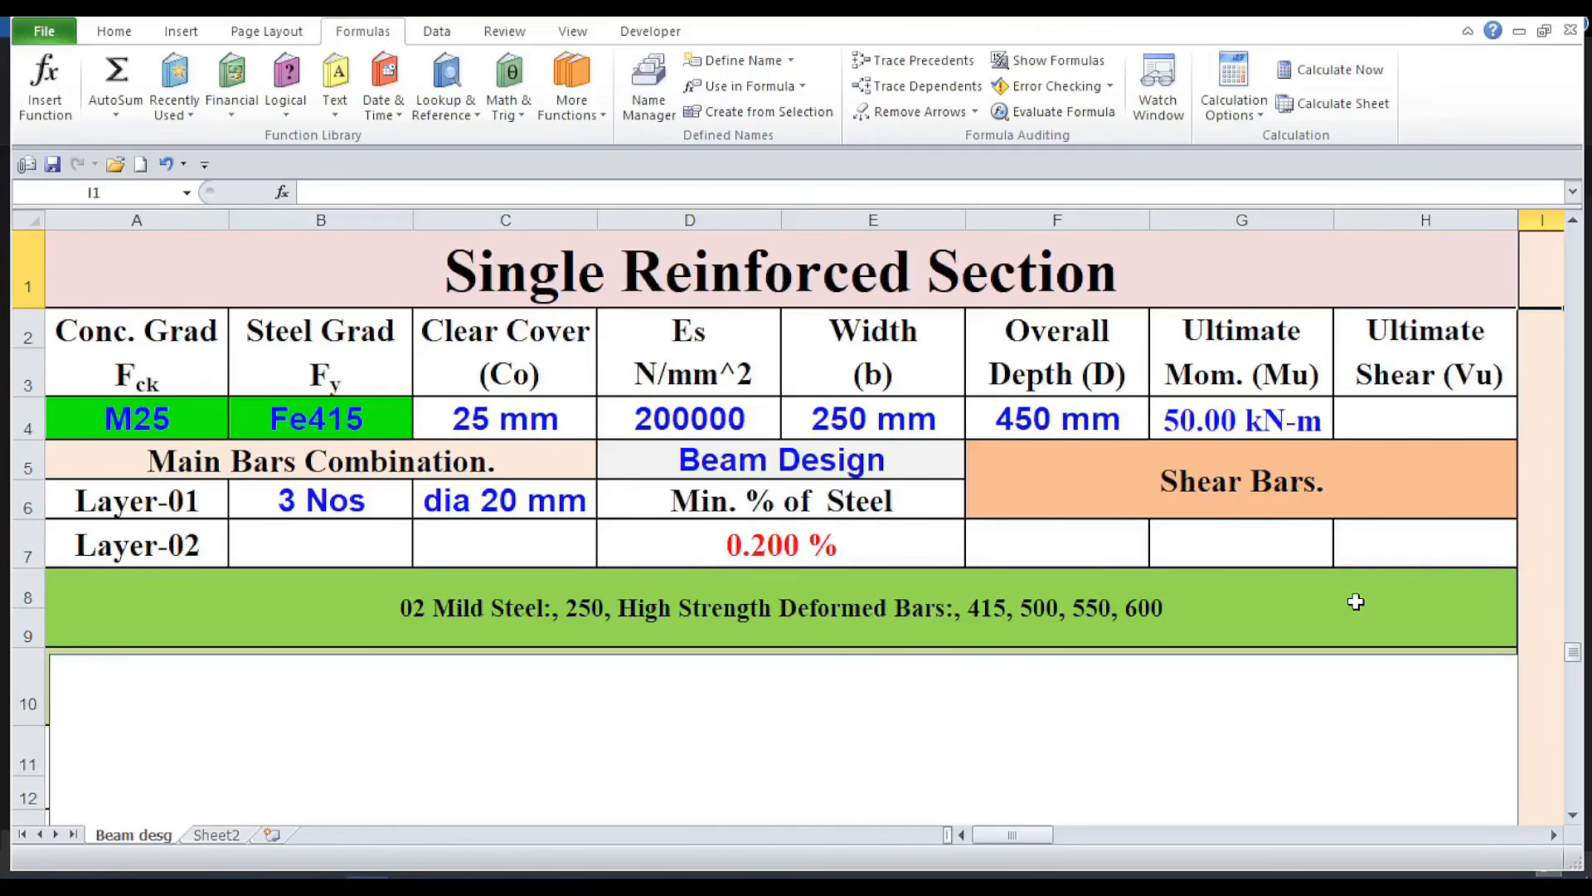
Step: Define the workbook-scoped name Fck for the concrete grade cell A4
left_click(112, 34)
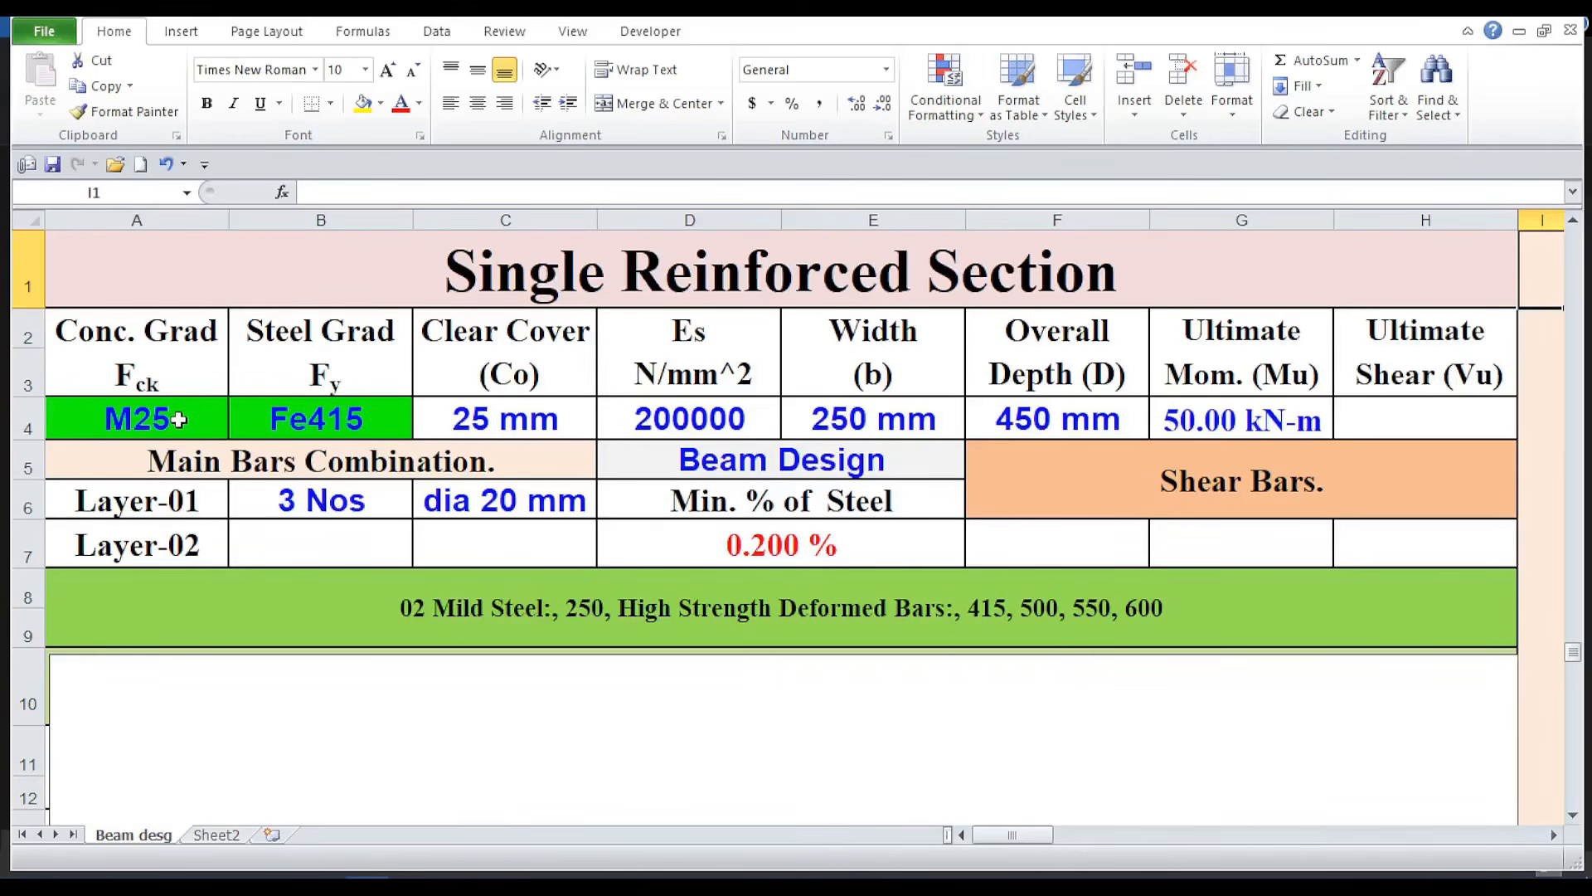
left_click(179, 420)
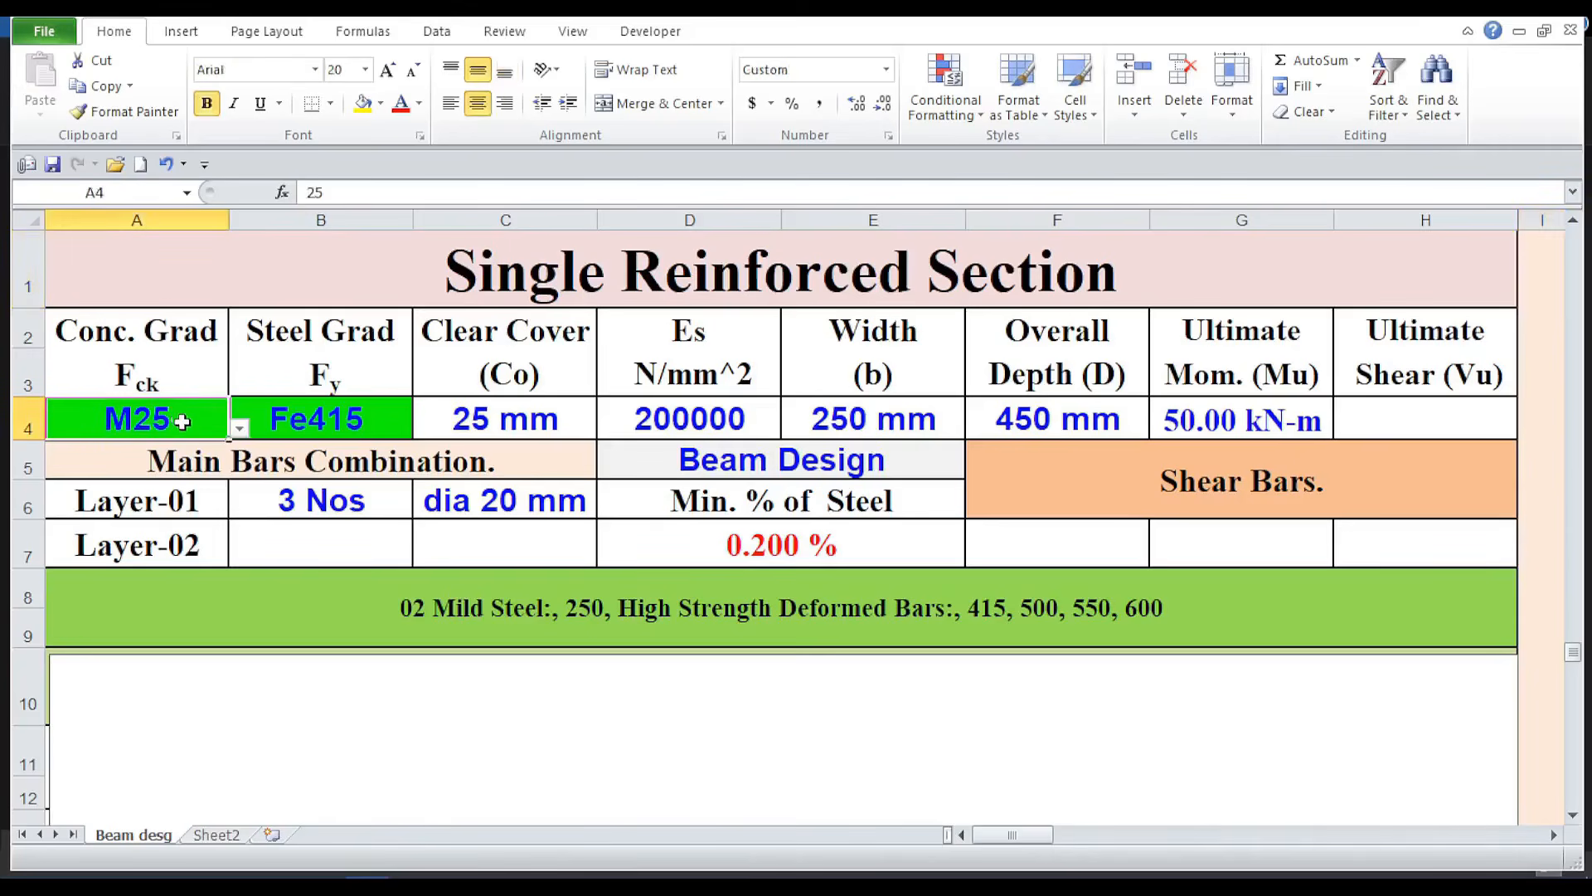
left_click(362, 33)
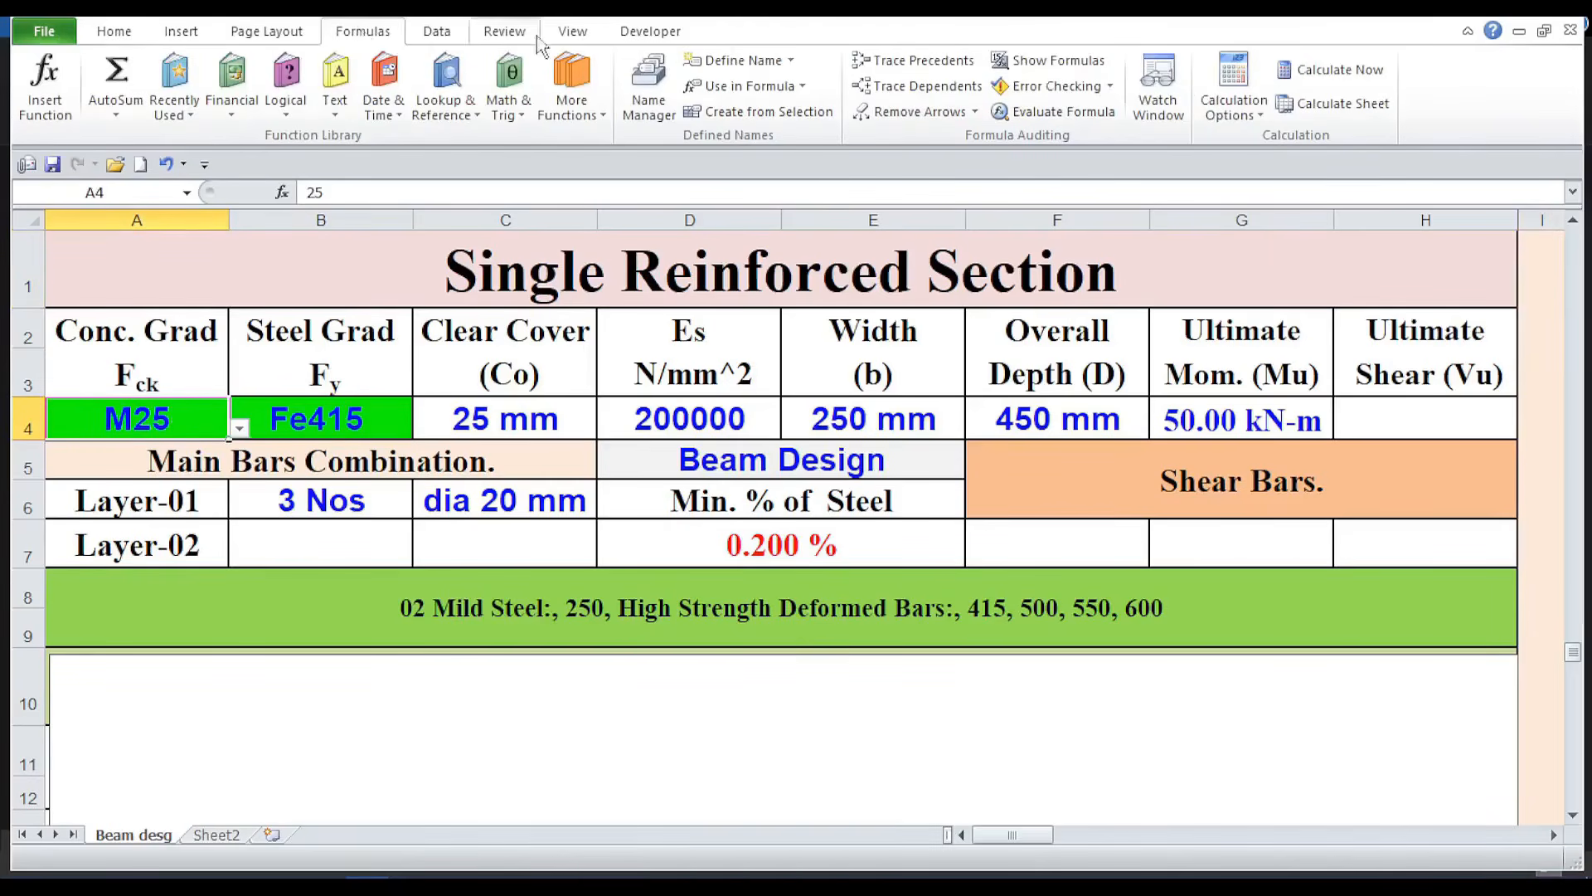
left_click(736, 68)
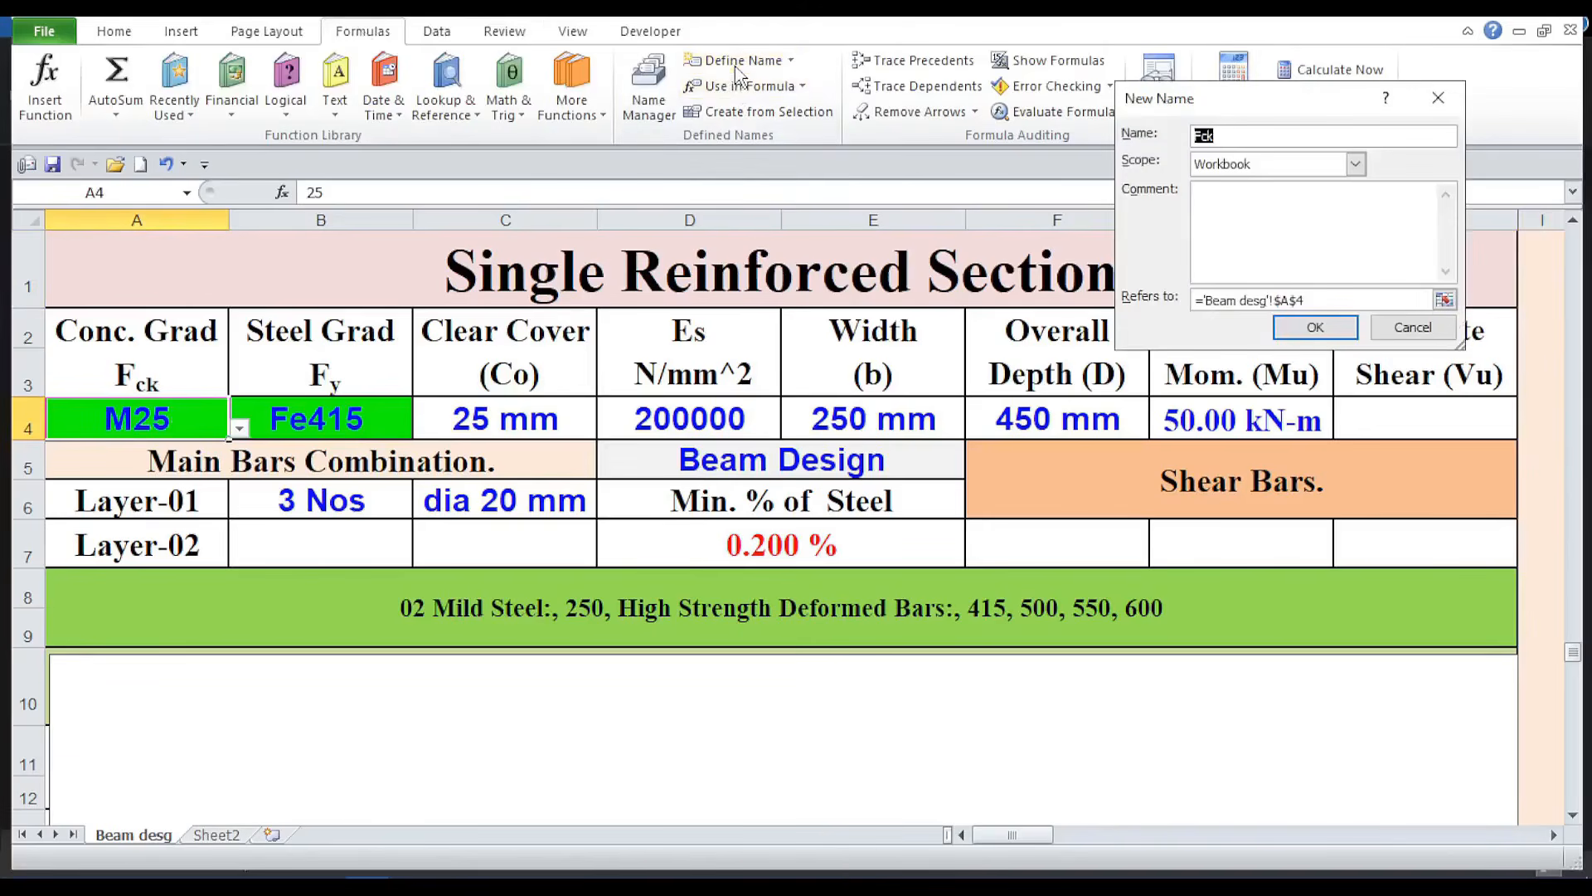
left_click(1270, 138)
left_click(1313, 330)
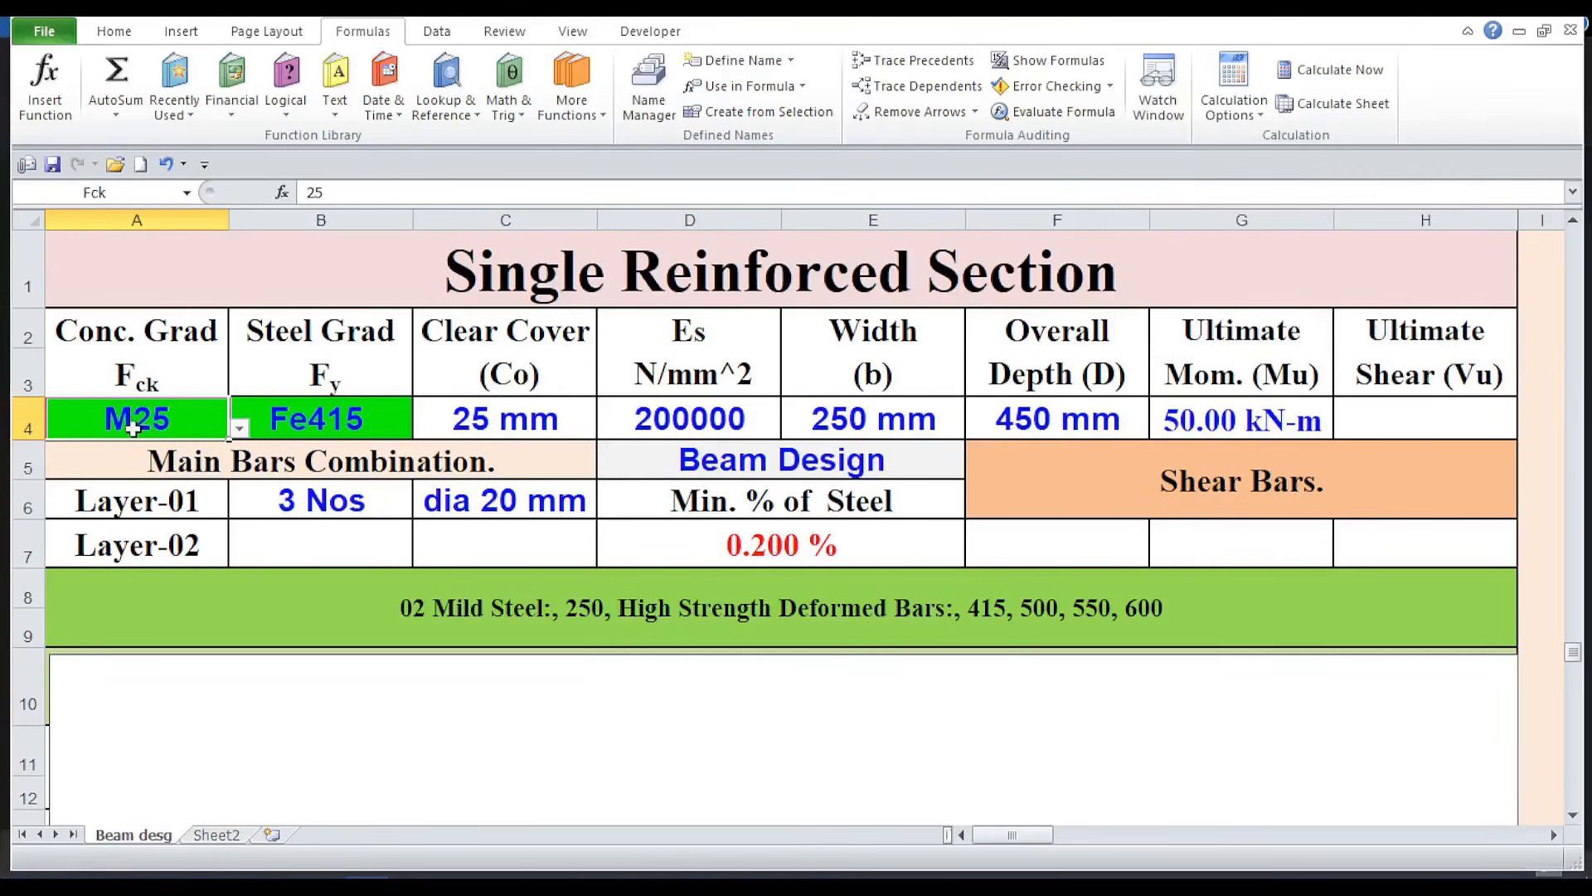
Step: Check the defined names of the input cells in row 4 and of the main bar layer cells
left_click(281, 544)
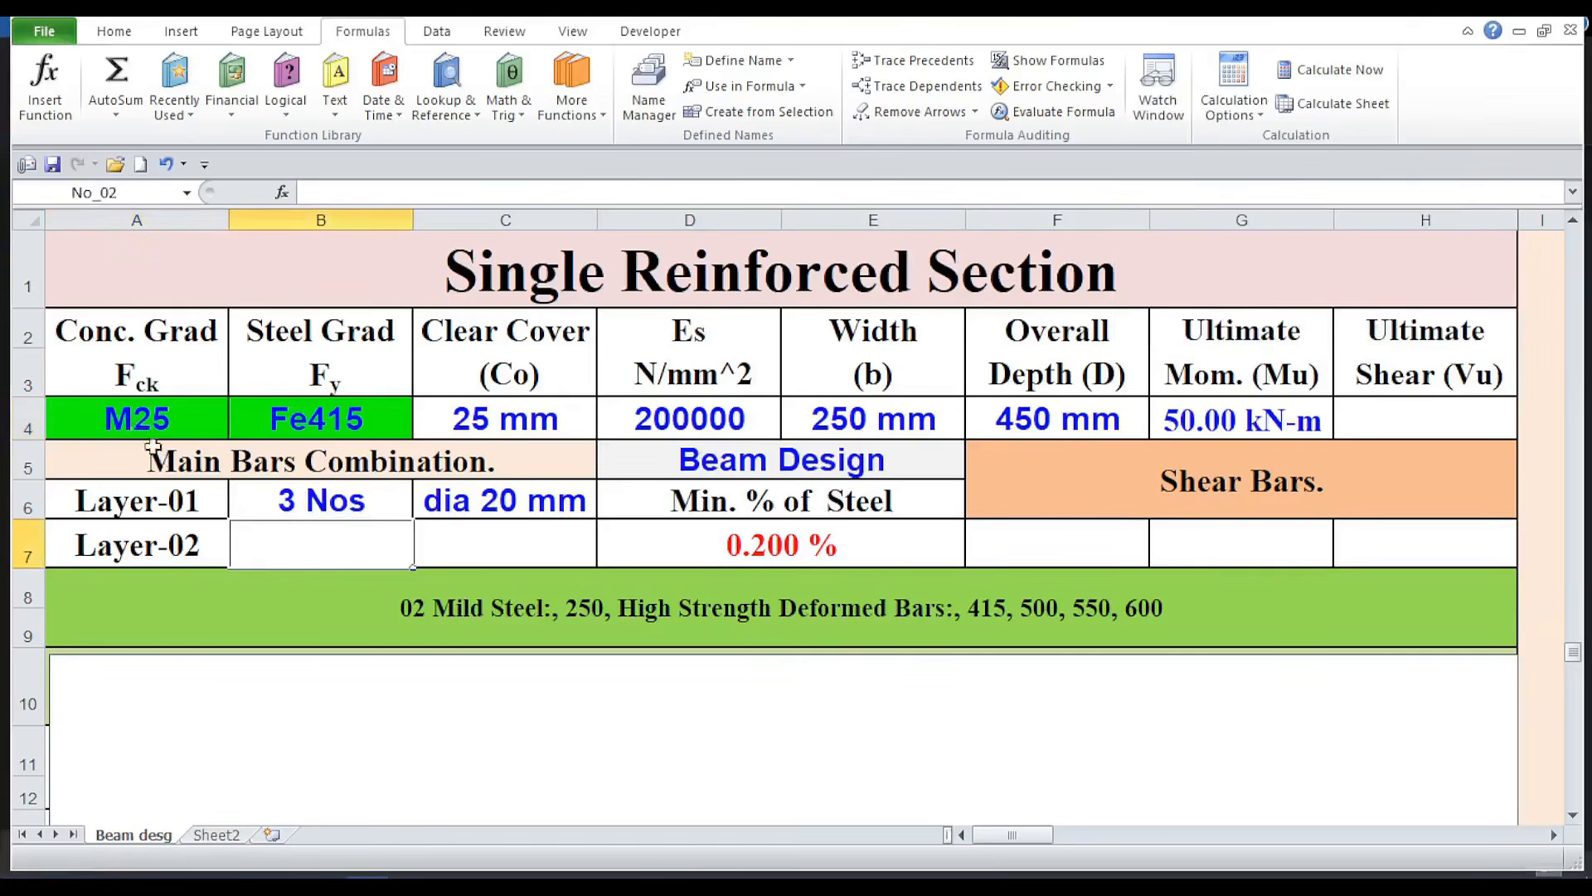
left_click(140, 420)
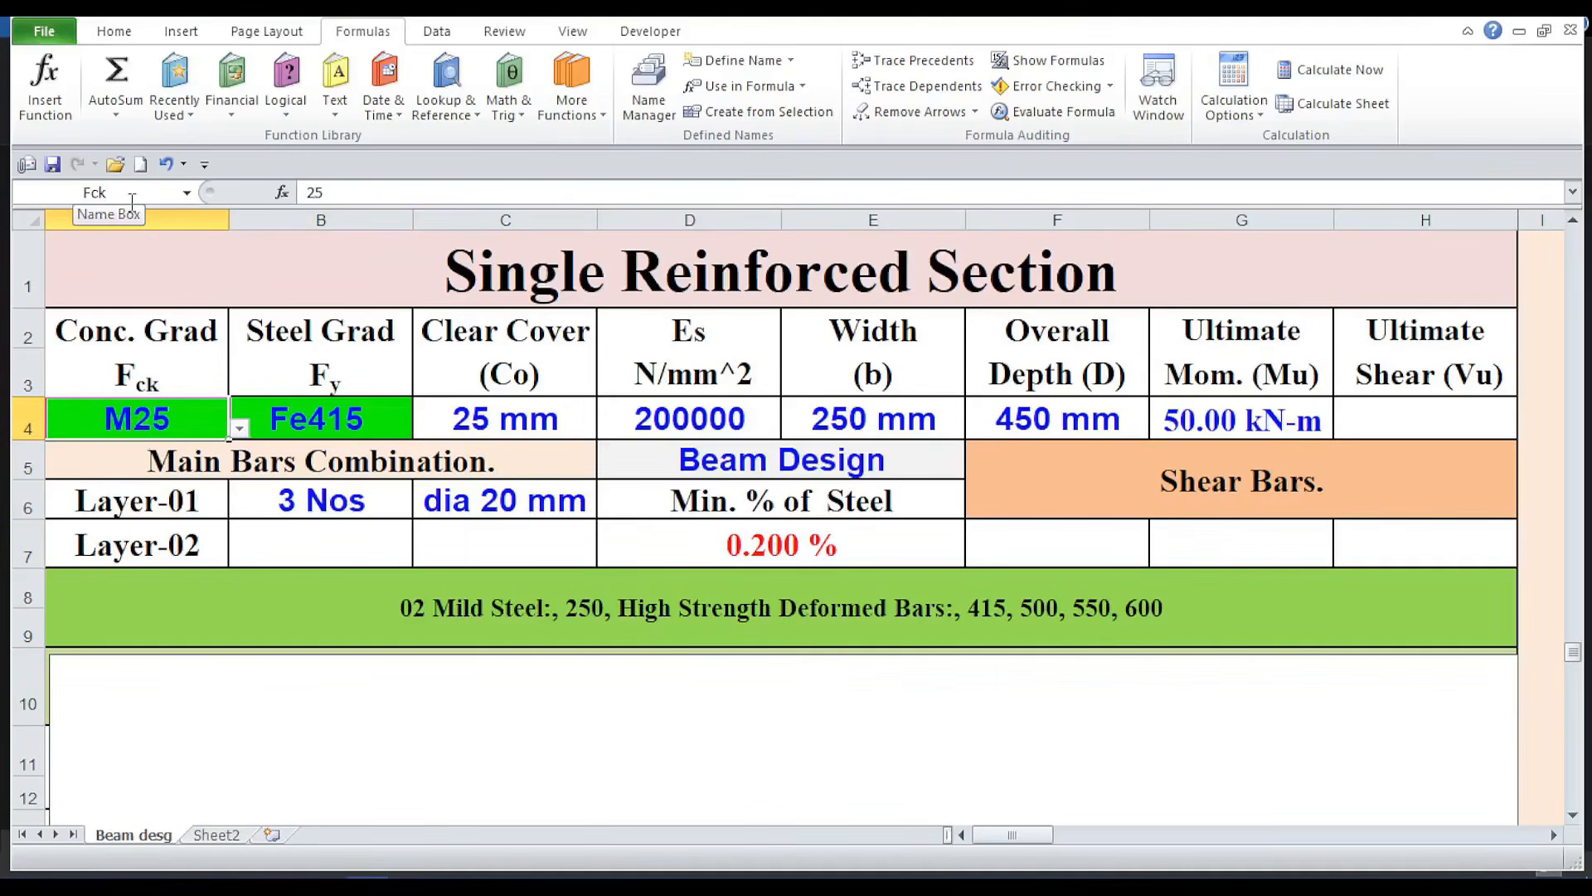
left_click(353, 424)
left_click(507, 423)
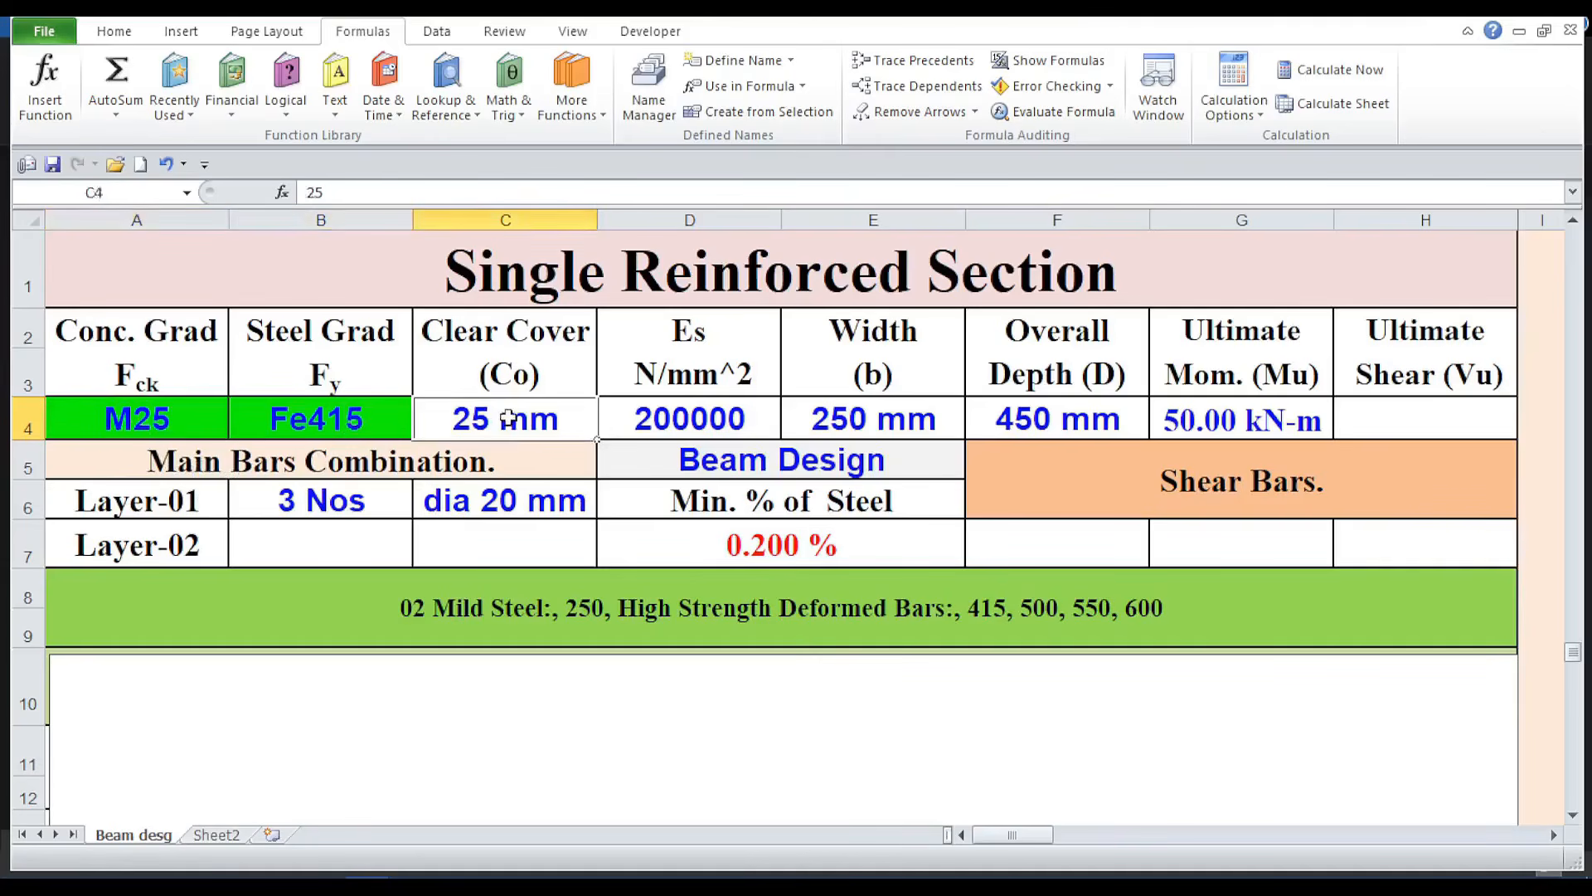
left_click(645, 428)
left_click(854, 423)
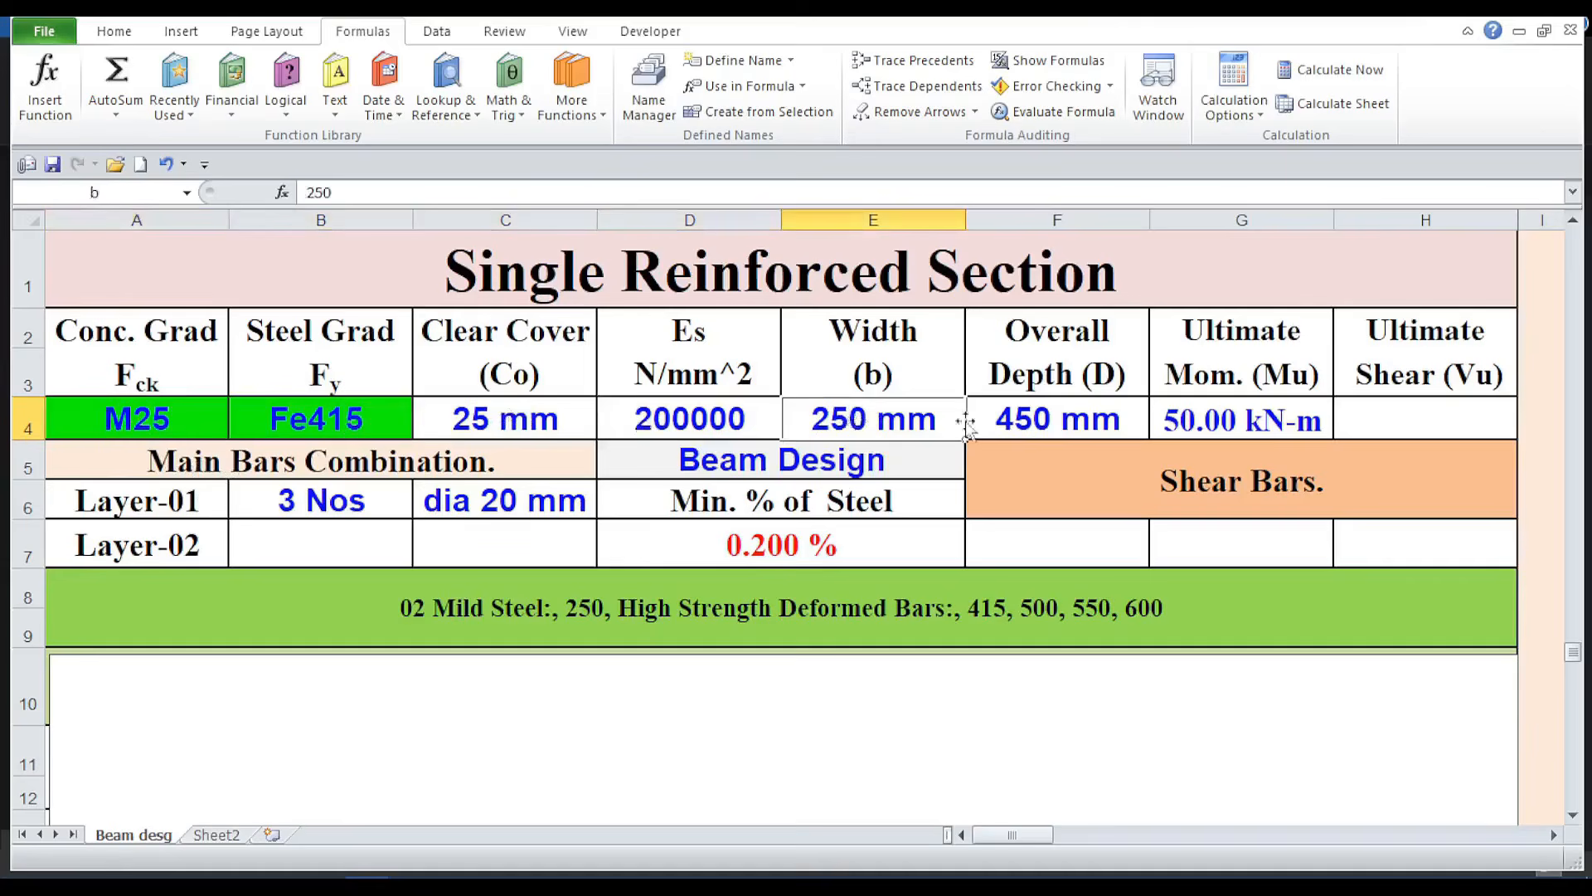
left_click(1046, 428)
left_click(1202, 414)
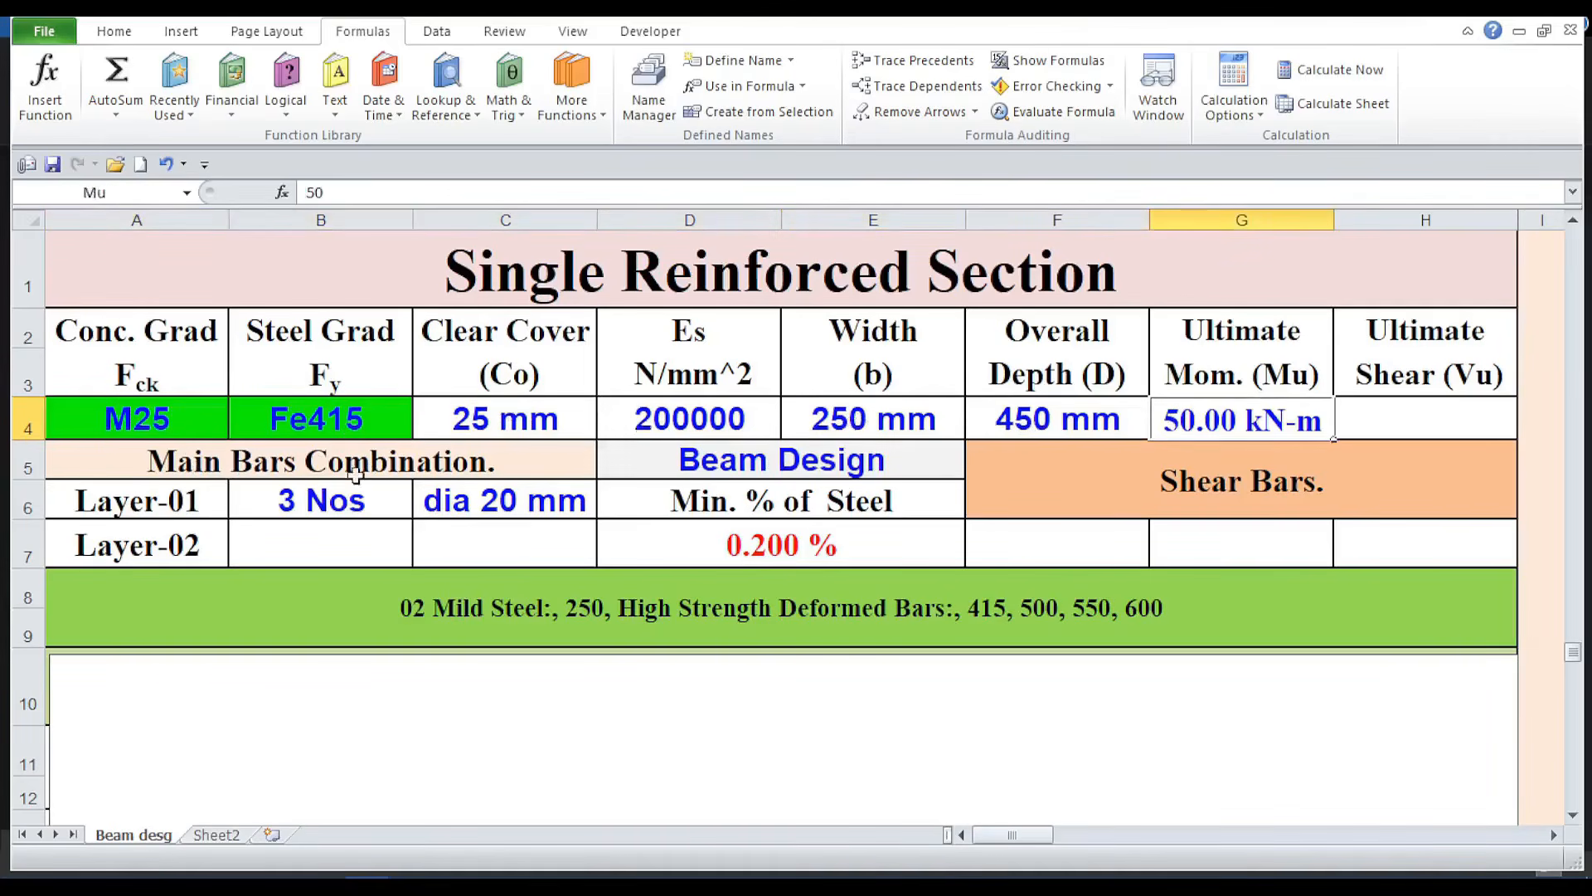
left_click(366, 506)
left_click(530, 509)
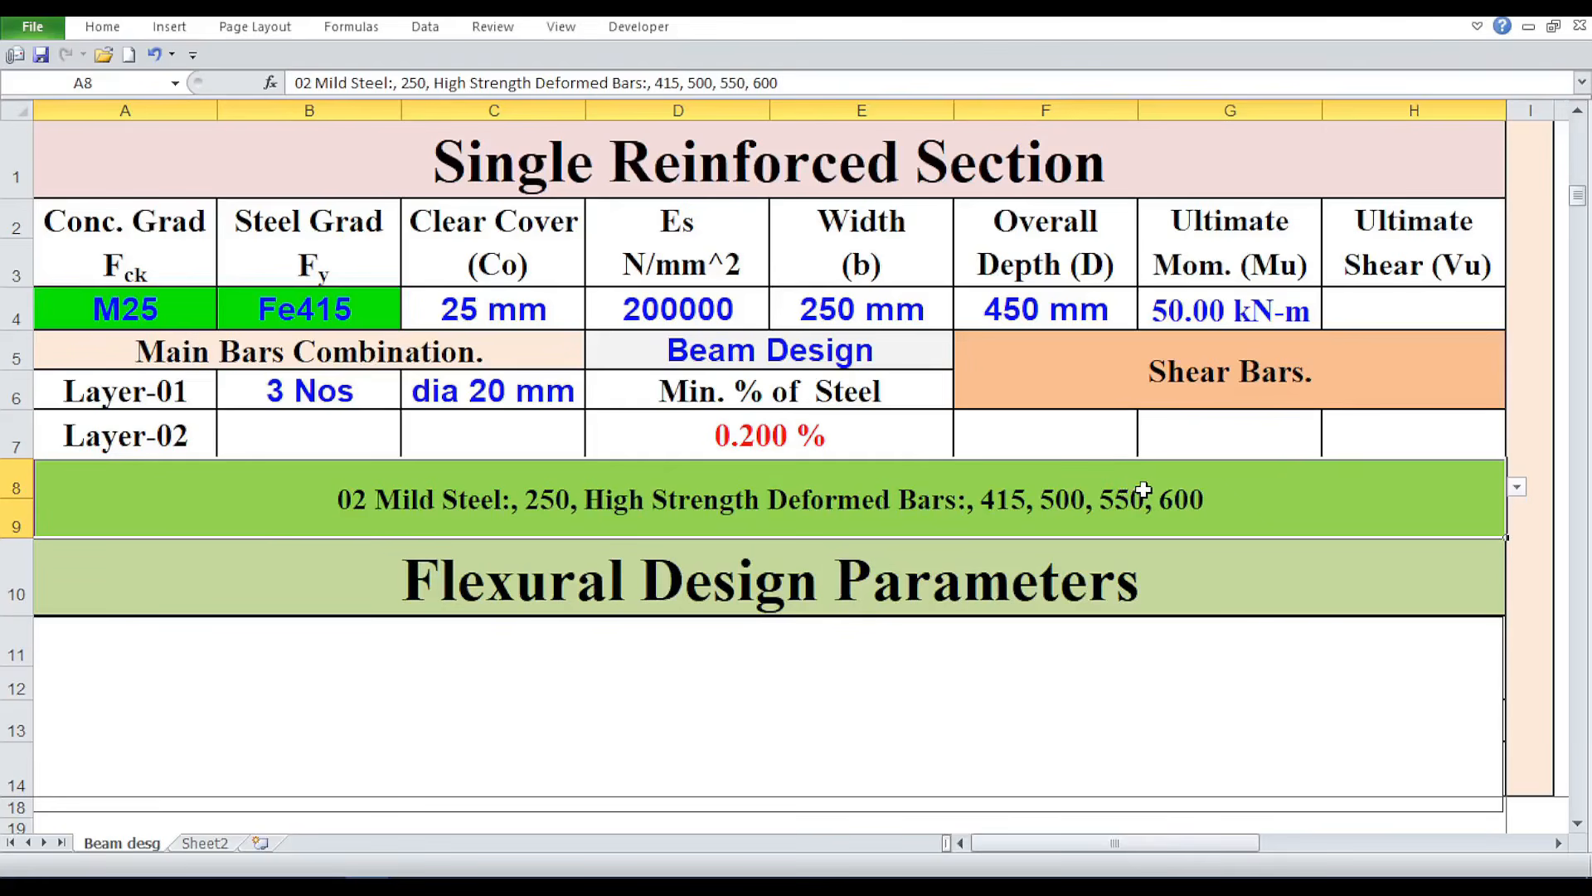
Step: Delete the blank rectangle covering the flexural parameters table and choose the "03 Eff. Depth" formula from the reference list in cell A8
left_click(1015, 675)
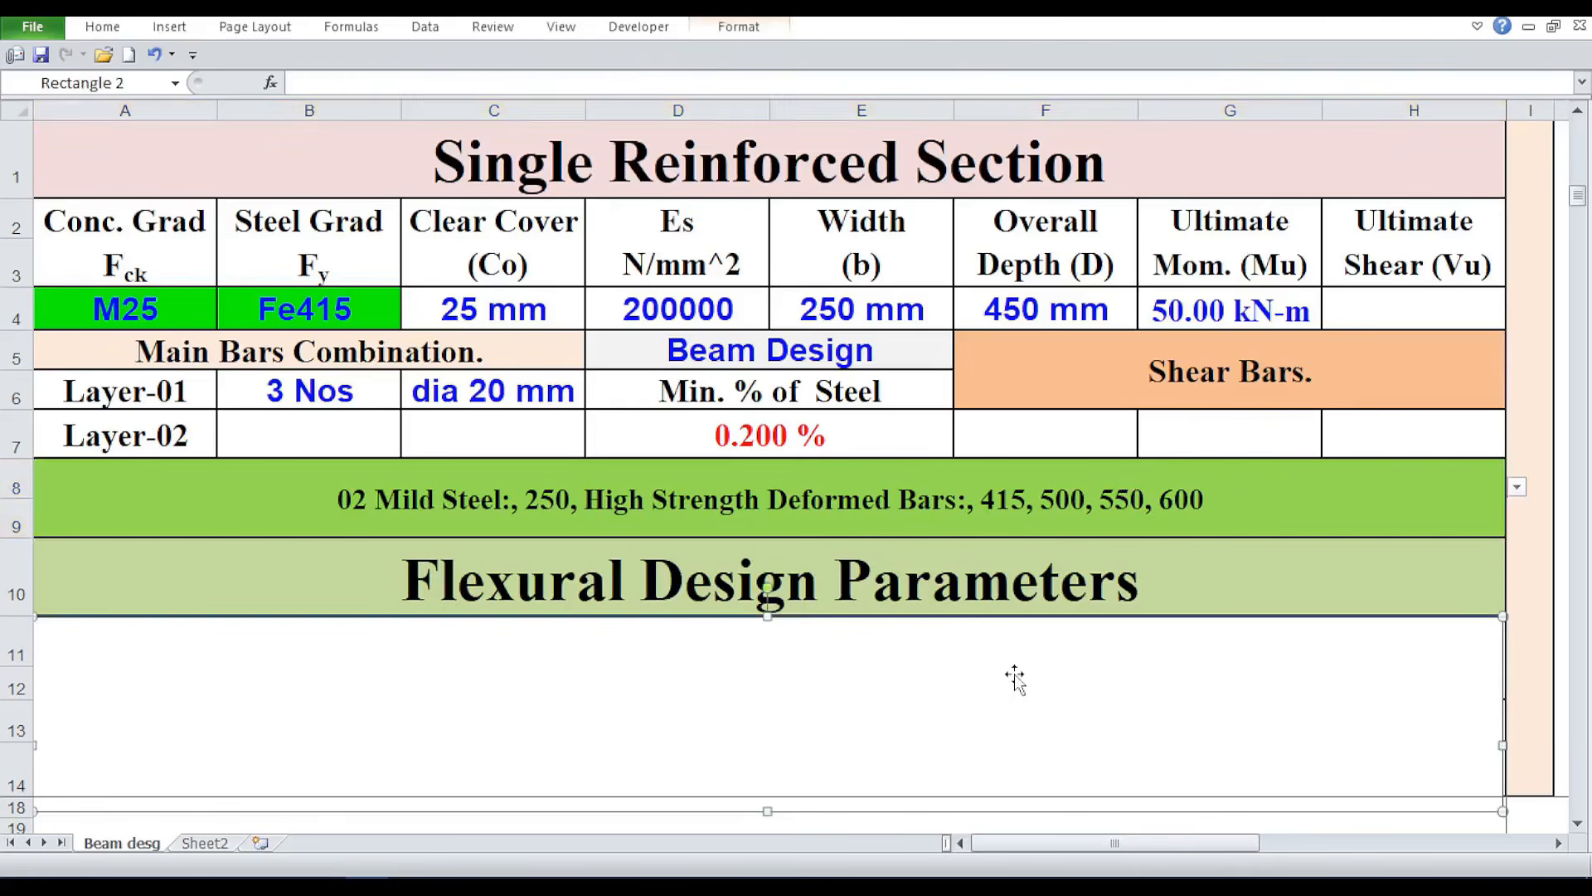
key("Delete")
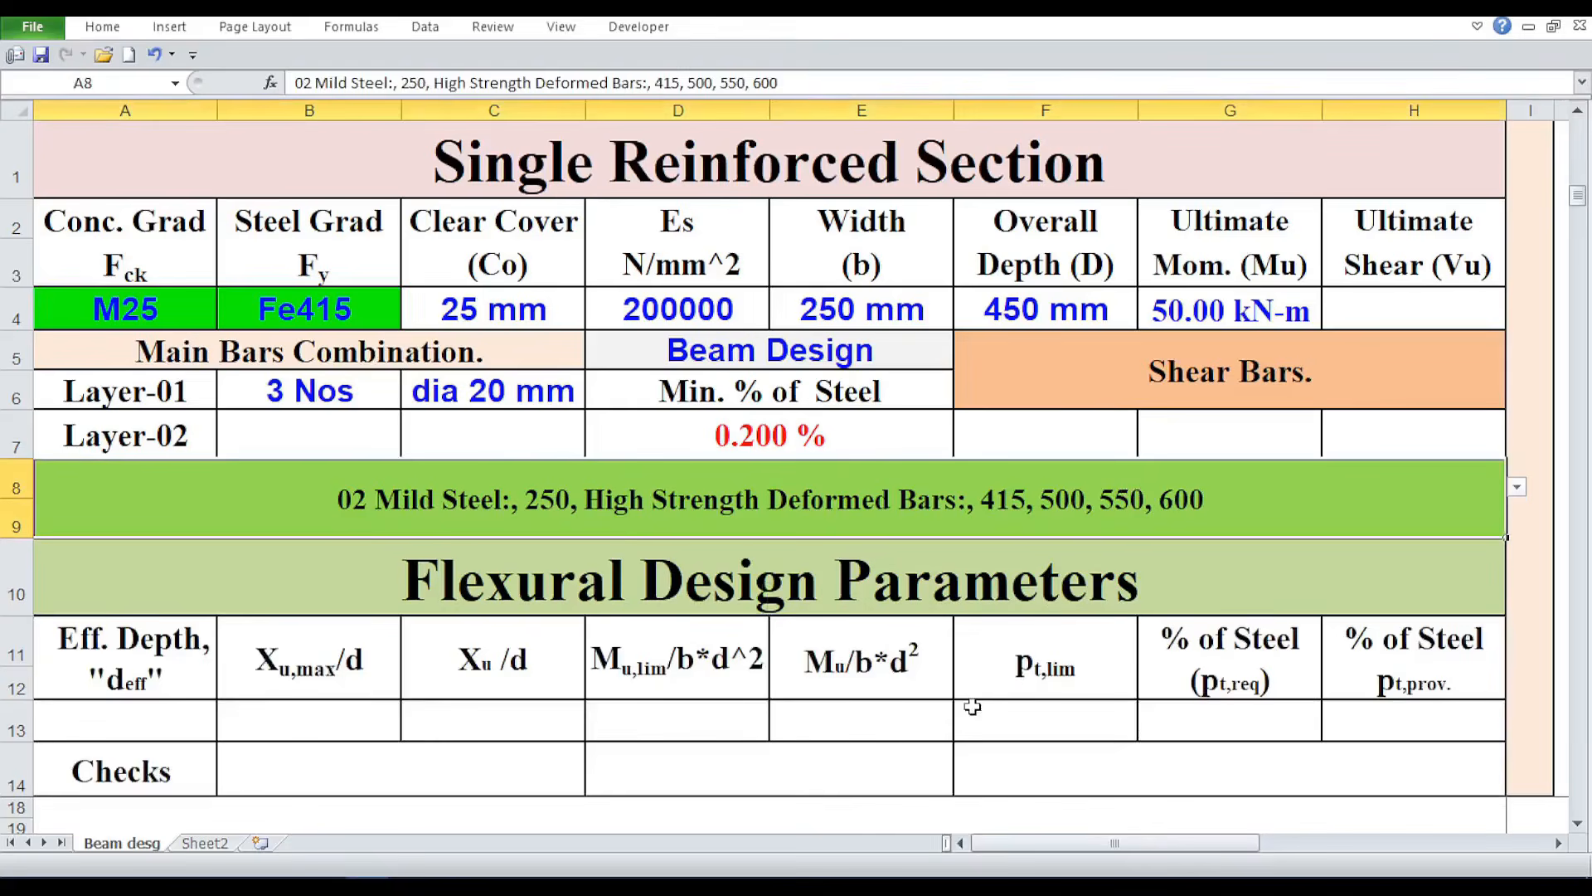
left_click(1516, 489)
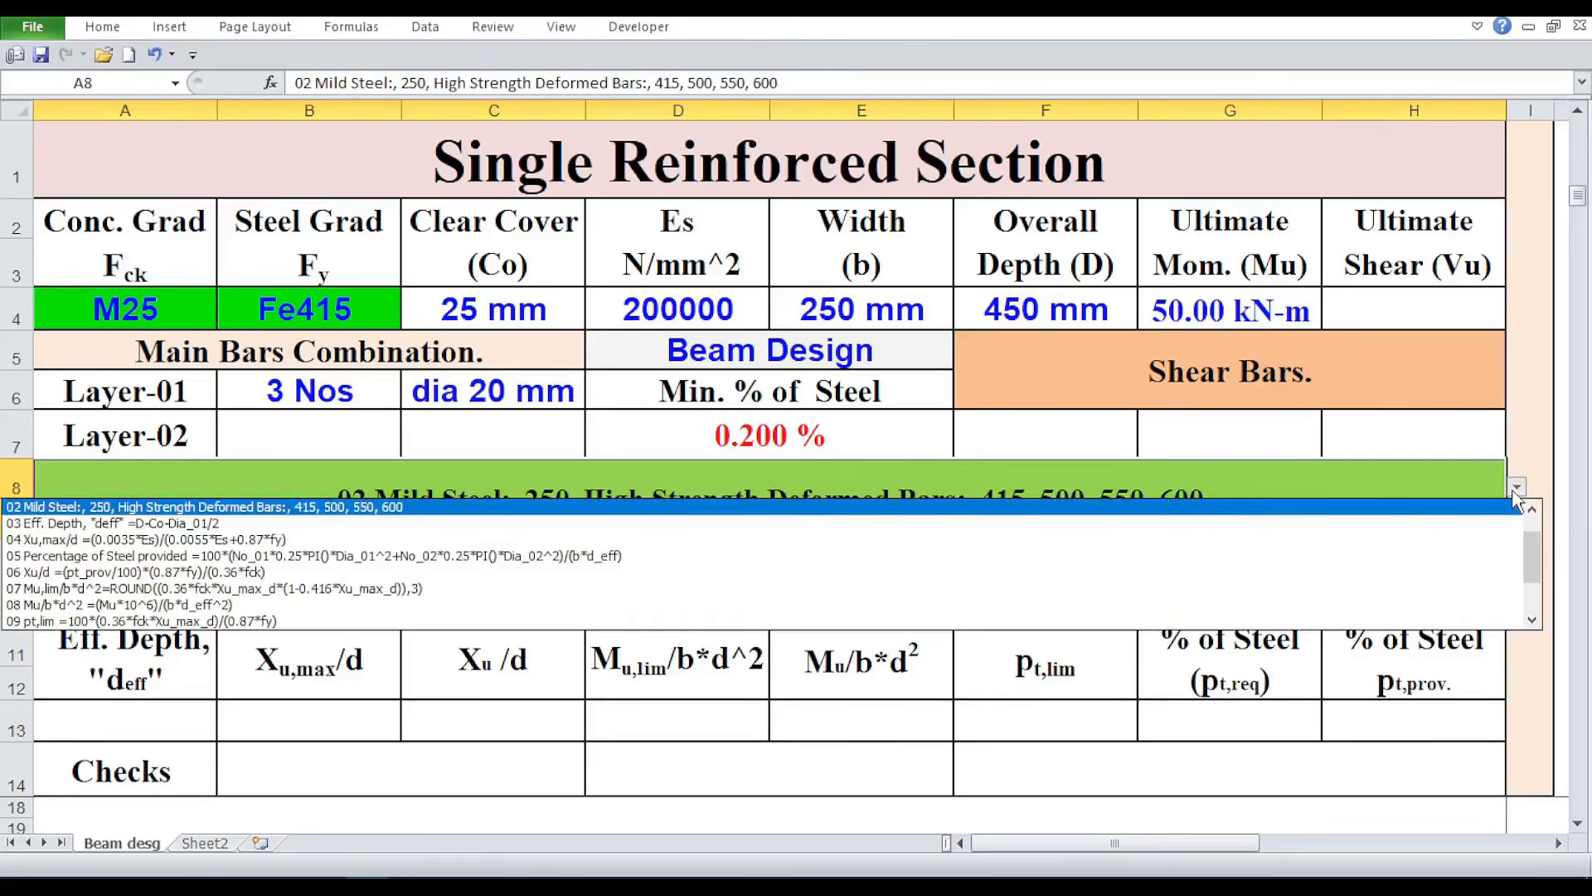
left_click(253, 523)
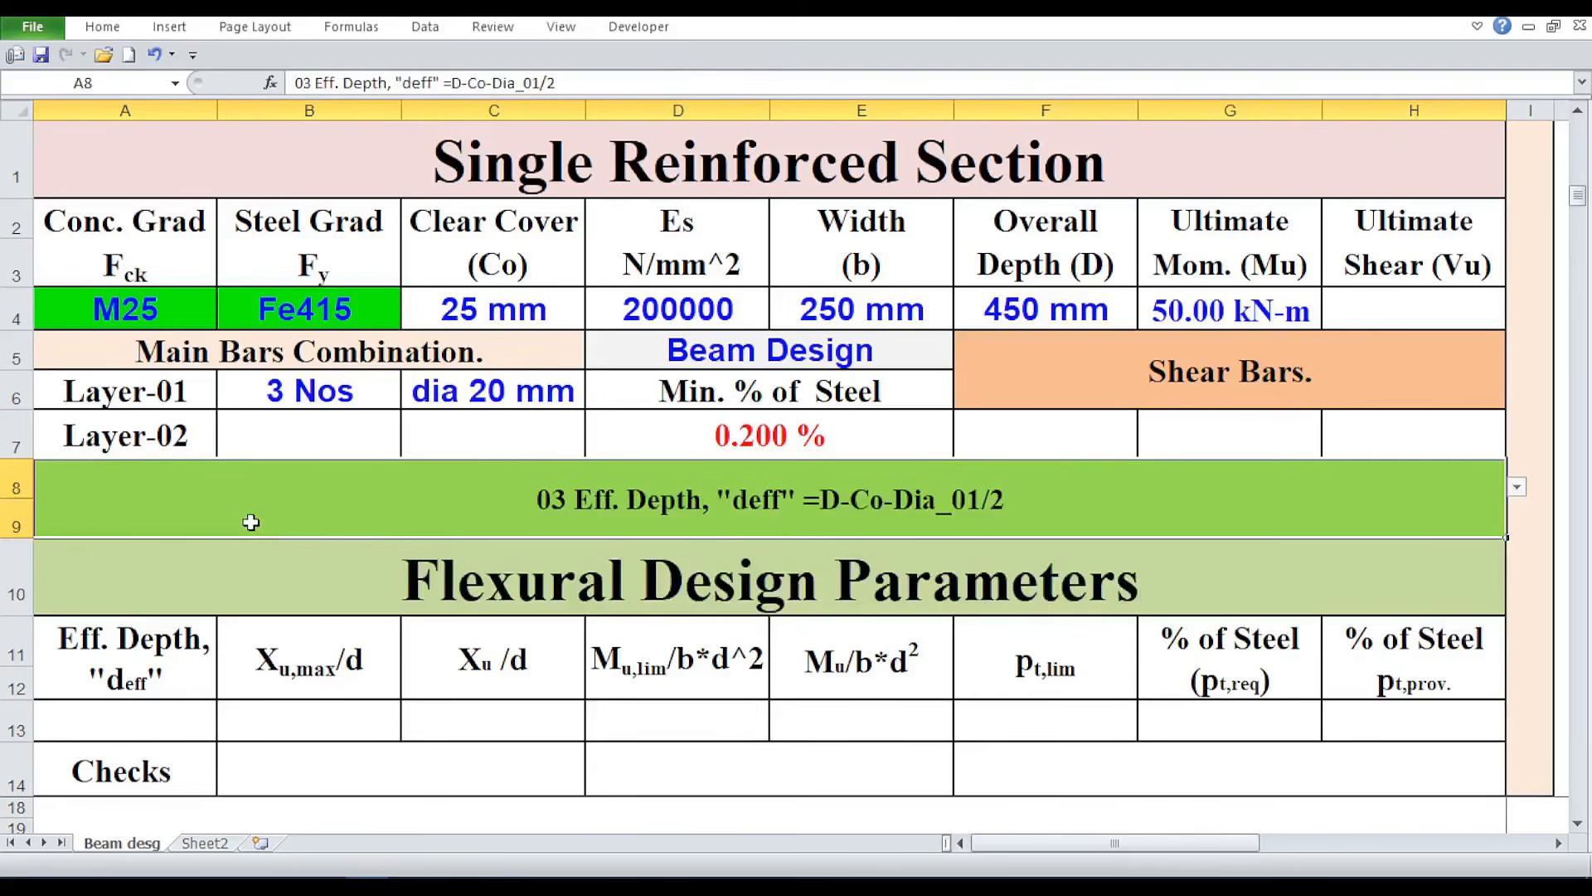